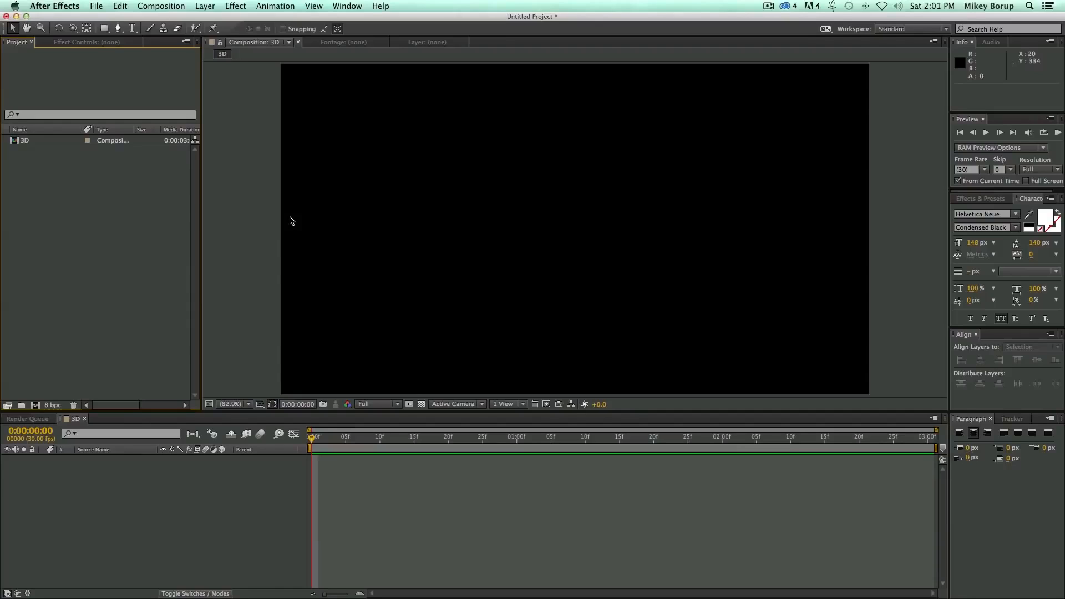
Step: Add a text layer reading "TEXT" in the middle of the composition
left_click(133, 28)
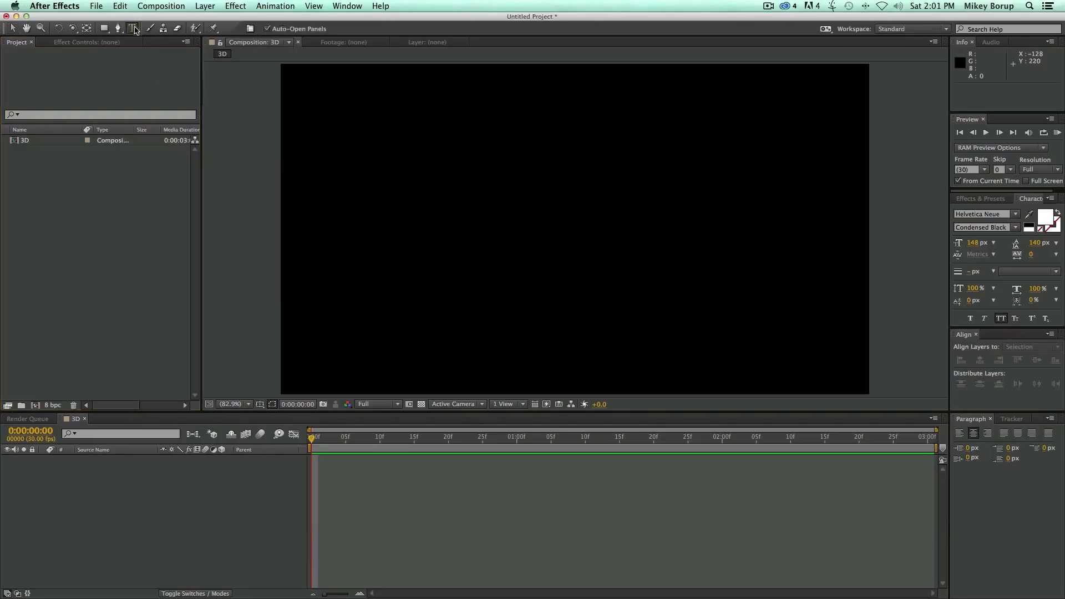
left_click(507, 252)
type("TEXT")
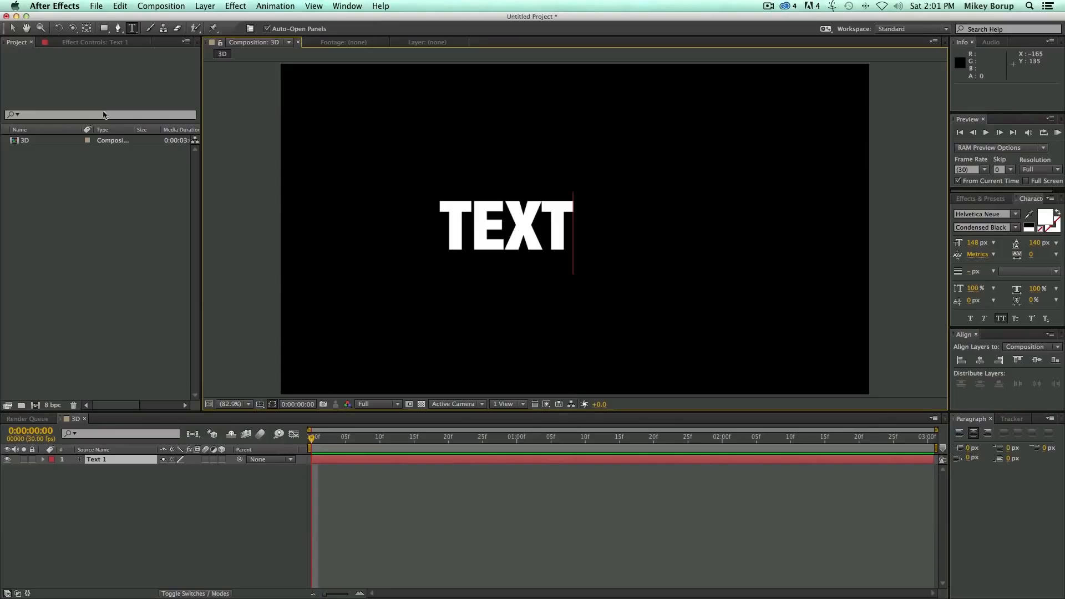
Step: Enlarge the text layer to about 272% scale and move it to around the centre of the frame
left_click(12, 28)
left_click_drag(574, 202, 775, 124)
left_click_drag(600, 157, 659, 196)
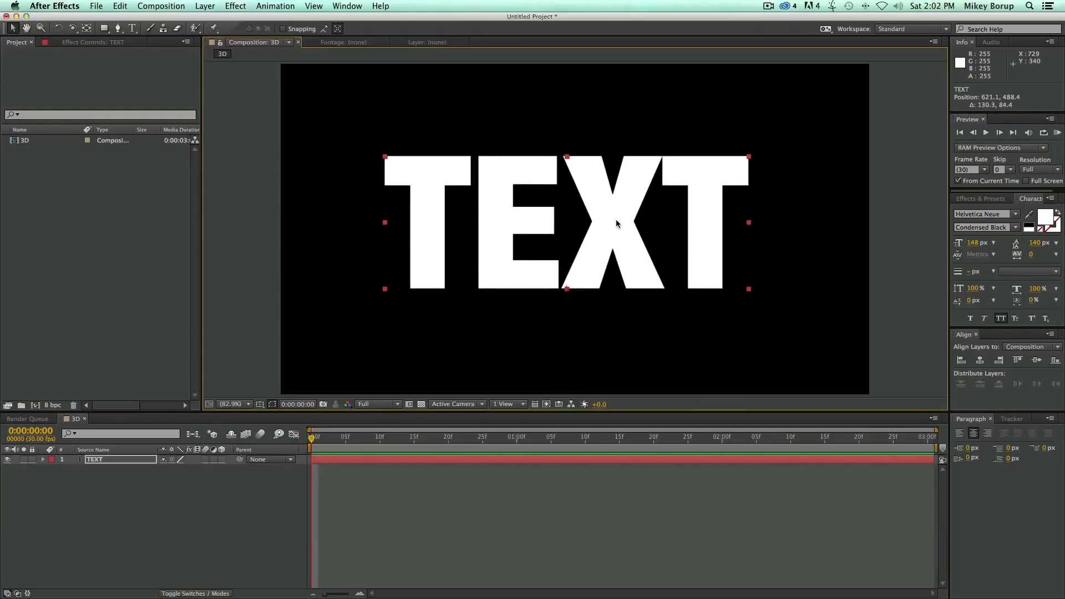
Step: Turn the TEXT layer into a 3D layer and expand its Transform properties, switching 3D off and on to compare
left_click(221, 459)
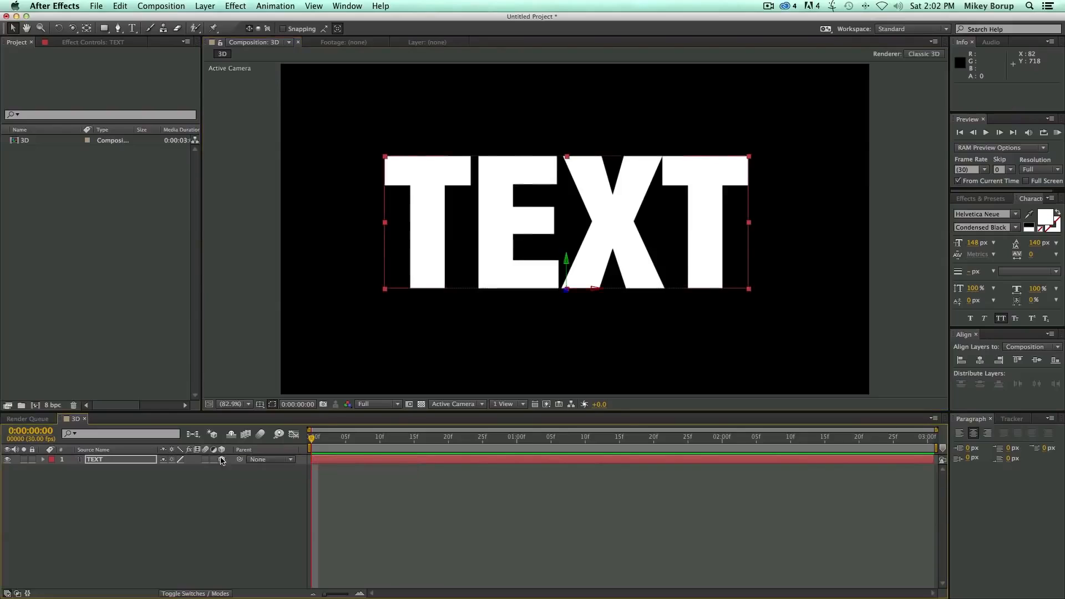
left_click(44, 460)
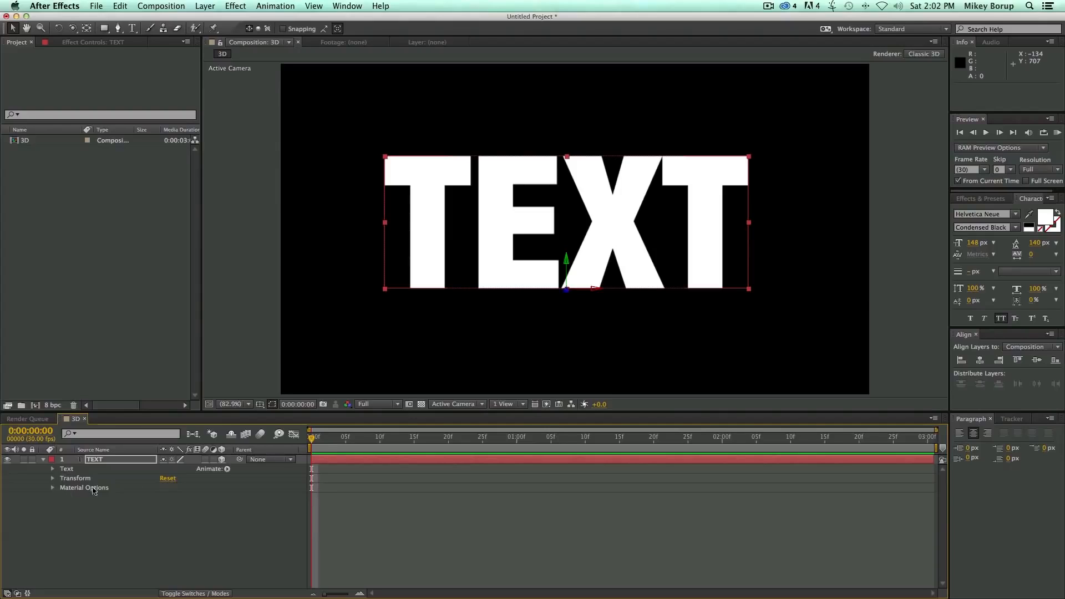
left_click(222, 461)
left_click(222, 461)
left_click(221, 460)
left_click(221, 461)
left_click(221, 461)
left_click(222, 461)
left_click(52, 479)
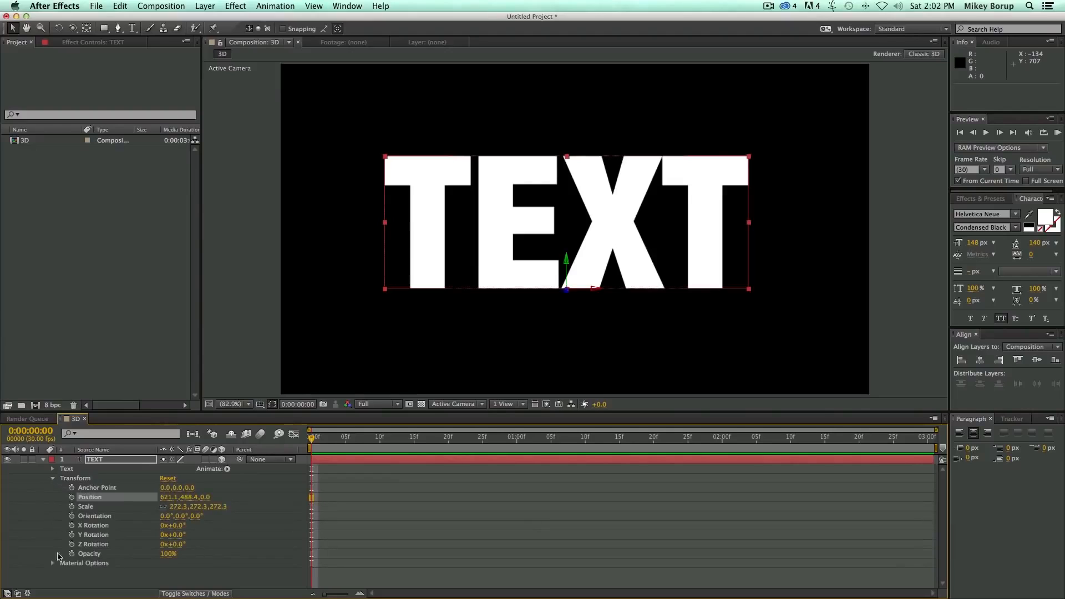
Step: Compare the TEXT layer's Transform properties with its 3D state switched off and on
left_click(221, 460)
left_click(222, 460)
left_click(221, 461)
left_click(221, 460)
Step: Try moving the TEXT layer to a Z position of -15, and undo the change
left_click_drag(207, 498, 174, 478)
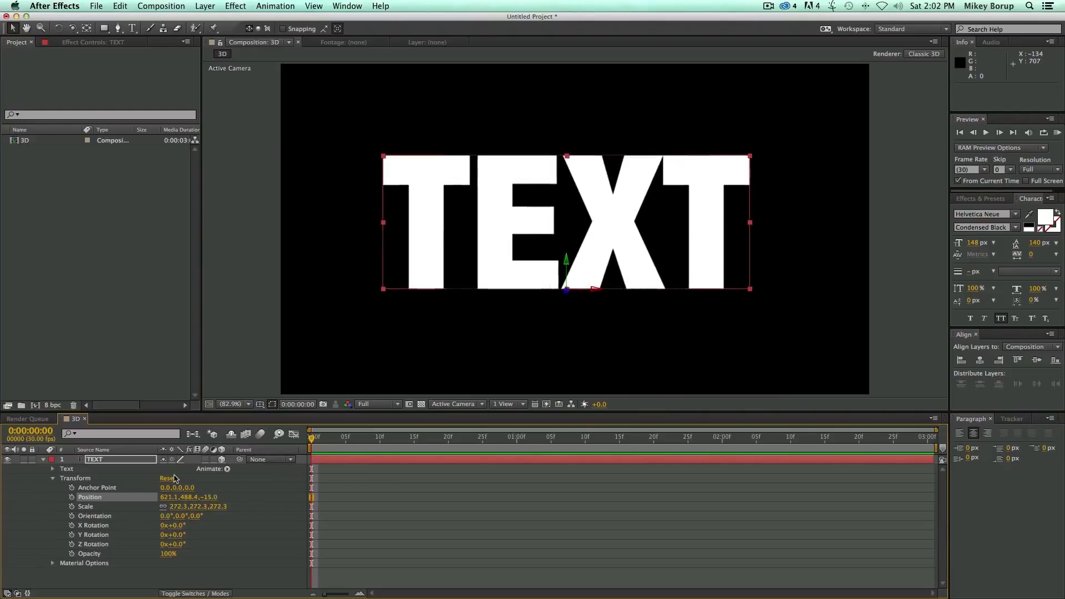
key("super+z")
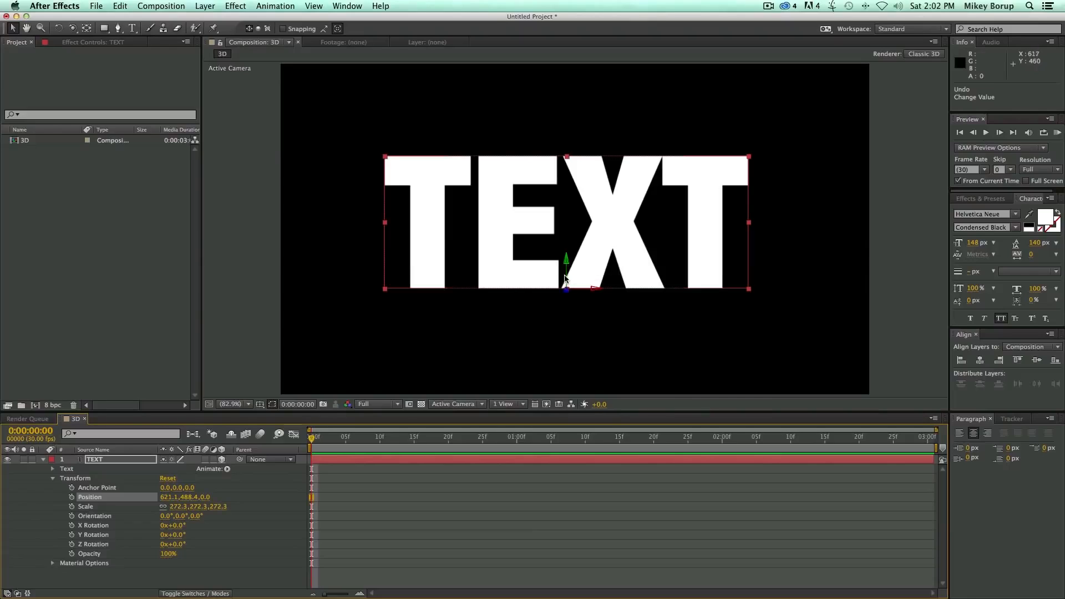
Step: Try rotating the 3D text with the Rotation tool about its axis handles, and undo the rotations
key("w")
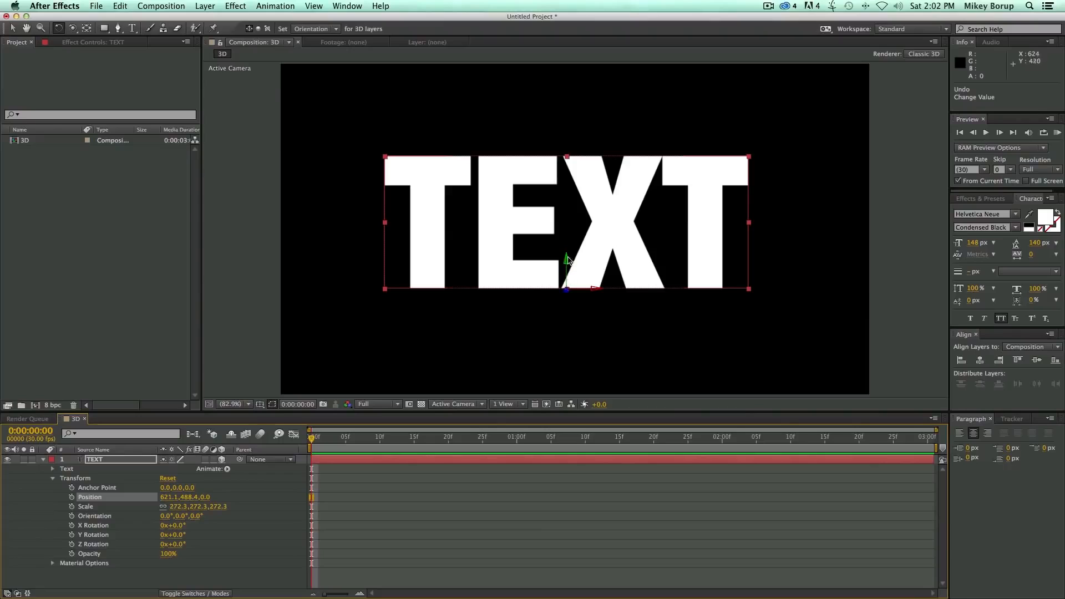
left_click_drag(566, 275, 555, 294)
key("super+z")
key("super+z")
key("super+z")
key("super+z")
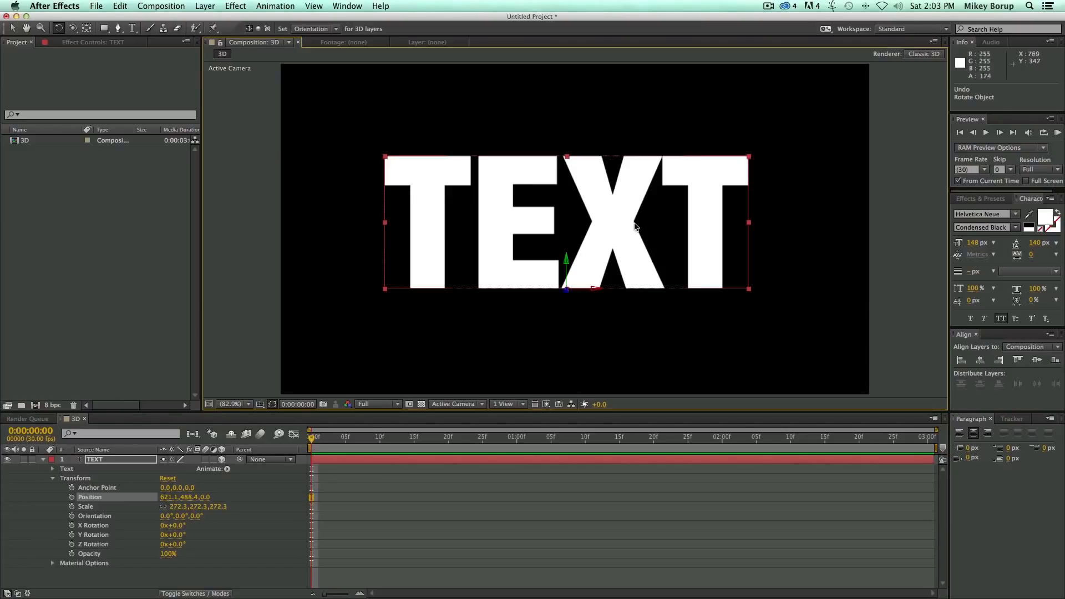
Step: Try turning the text edge-on with a Y orientation of 90° and rotating it freely, undoing every rotation
left_click_drag(567, 273, 527, 277)
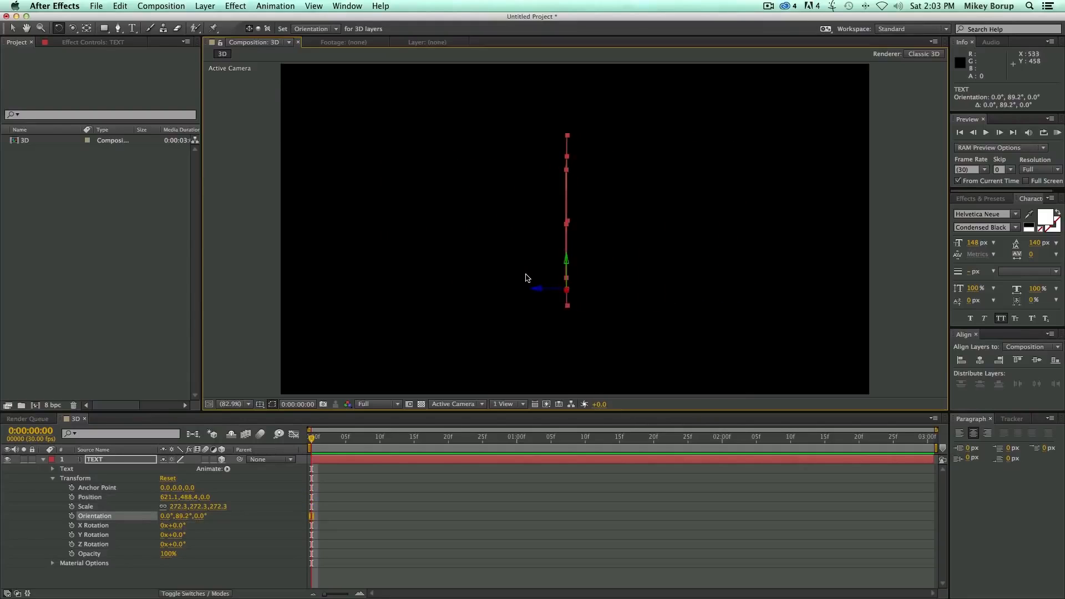
left_click_drag(181, 516, 183, 516)
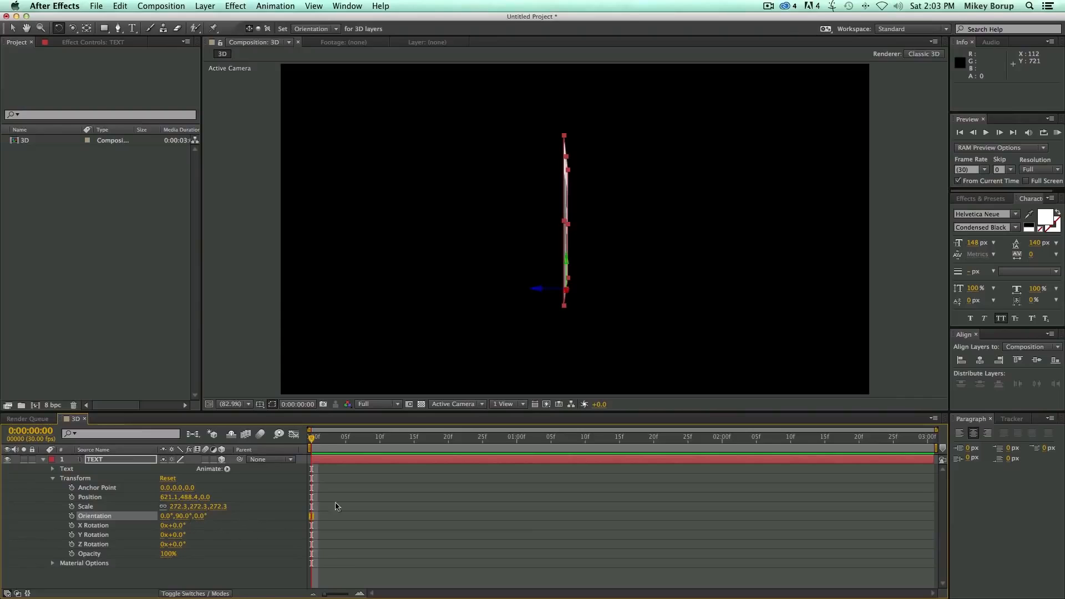
left_click_drag(570, 282, 626, 275)
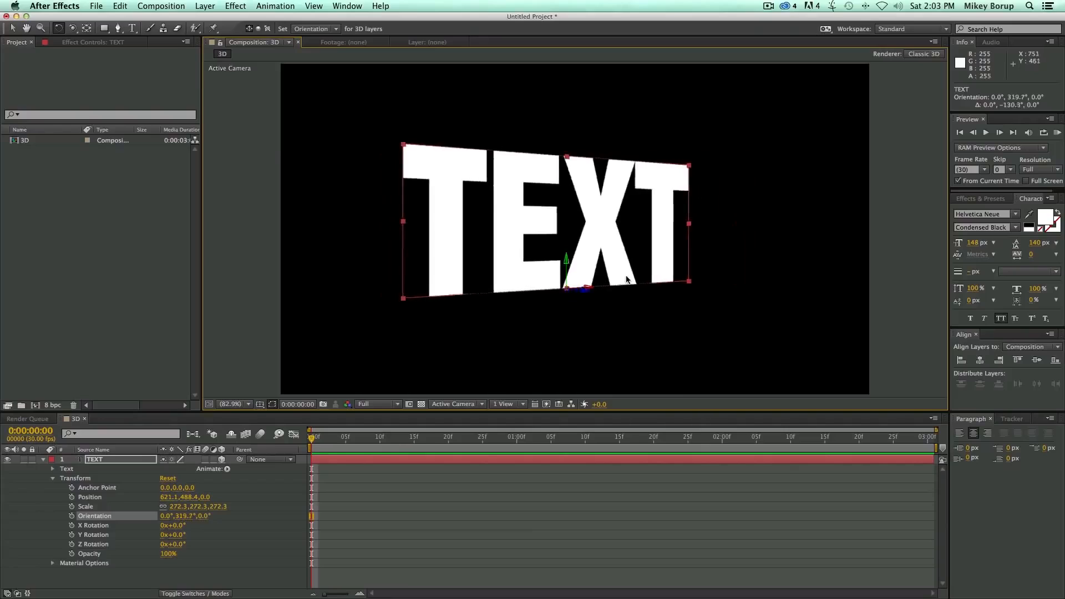
key("super+z")
key("super+z")
key("super+z")
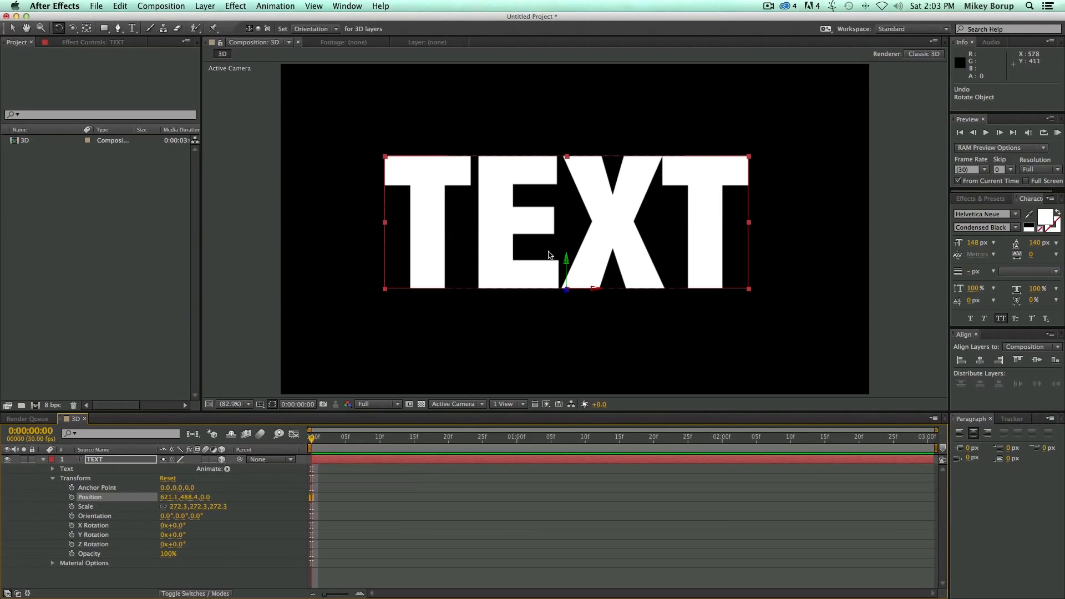
mouse_move(580, 260)
left_mouse_down()
mouse_move(550, 261)
mouse_move(580, 219)
mouse_move(572, 281)
mouse_move(646, 255)
mouse_move(586, 253)
mouse_move(602, 228)
mouse_move(587, 255)
left_mouse_up()
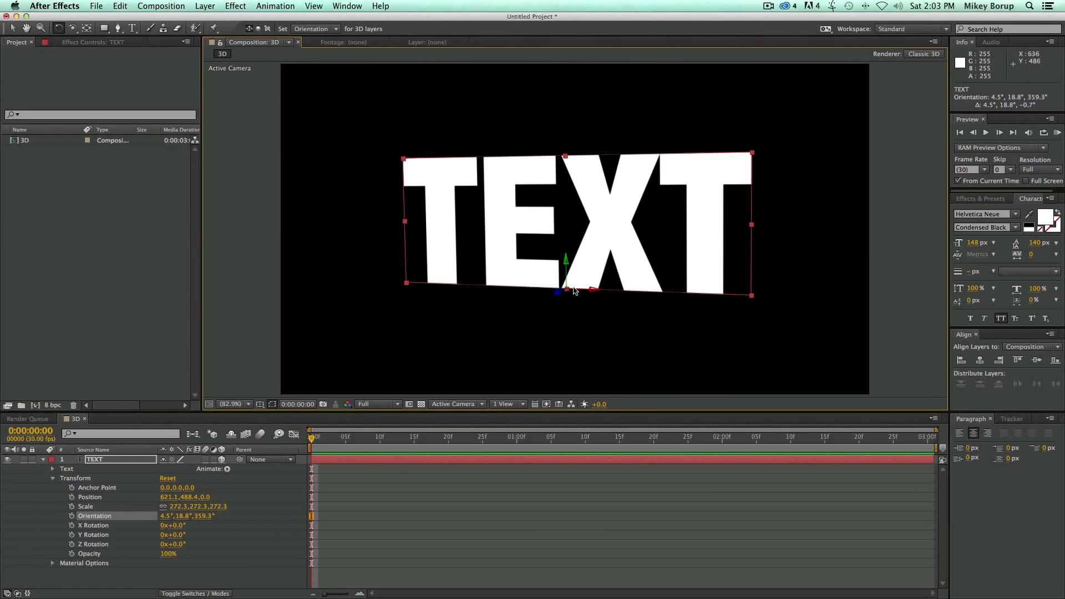
key("super+z")
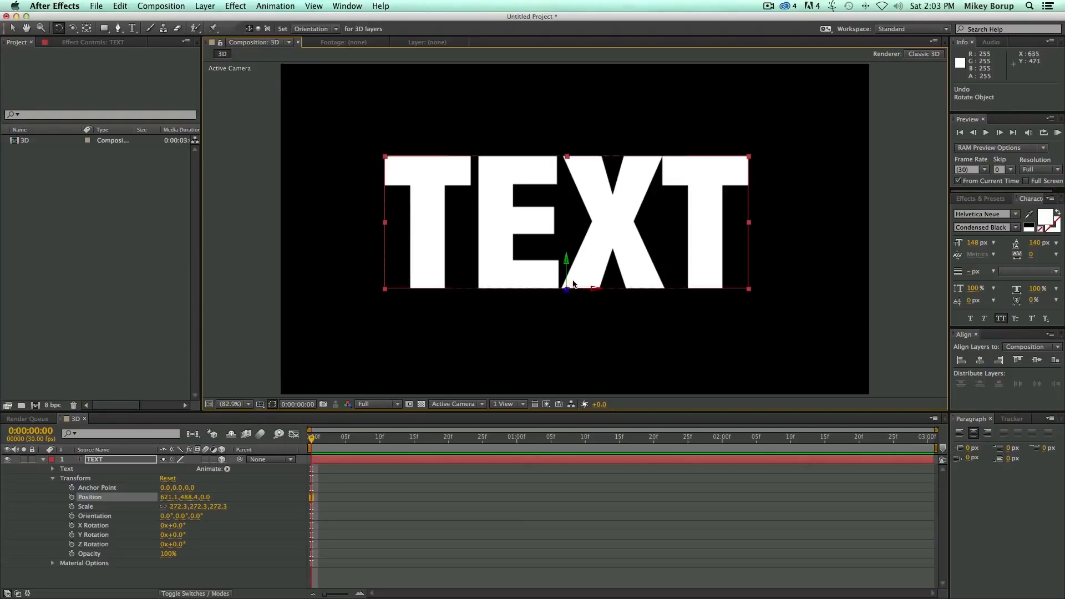
Step: Move the text layer's anchor point up to the vertical centre of the letters with the Pan Behind tool
key("y")
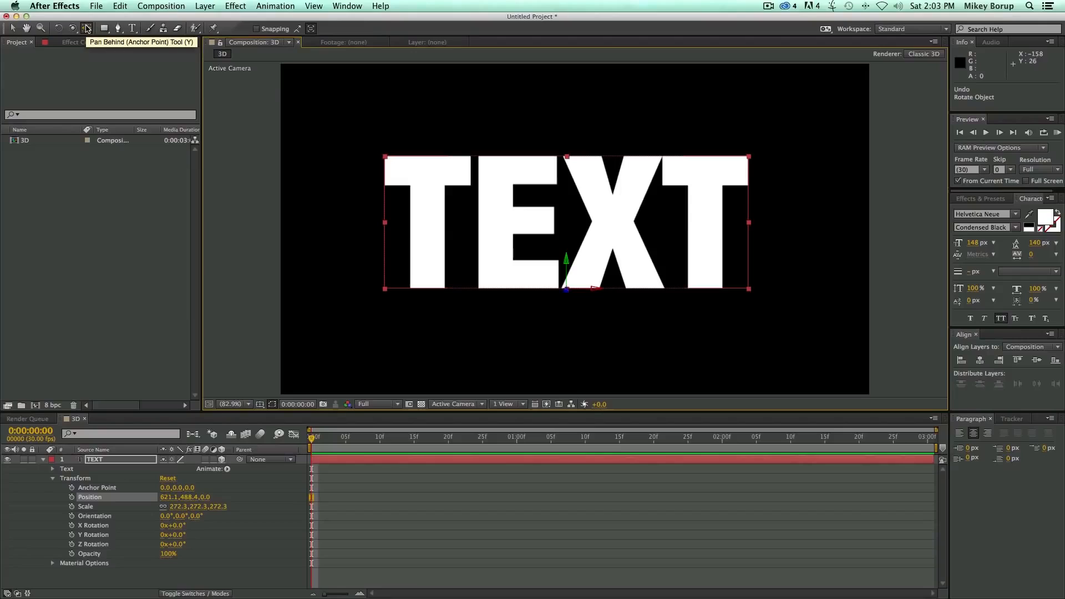
mouse_move(567, 265)
left_mouse_down()
mouse_move(574, 158)
mouse_move(575, 244)
mouse_move(586, 242)
mouse_move(597, 259)
mouse_move(597, 221)
mouse_move(639, 246)
mouse_move(621, 222)
mouse_move(555, 211)
mouse_move(572, 227)
mouse_move(581, 221)
mouse_move(555, 249)
left_mouse_up()
Step: Try rotating the text around its centred anchor point, and undo the rotations
key("w")
key("super+z")
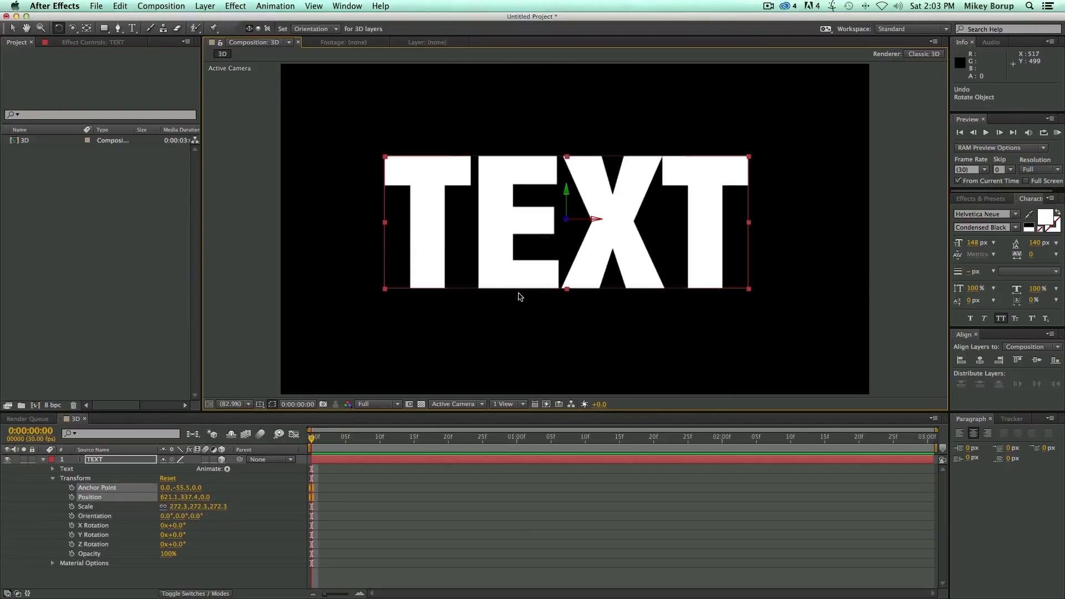
left_click_drag(602, 270, 490, 218)
key("super+z")
Step: Change the text fill colour to bright blue, 0097FF
left_click(1047, 217)
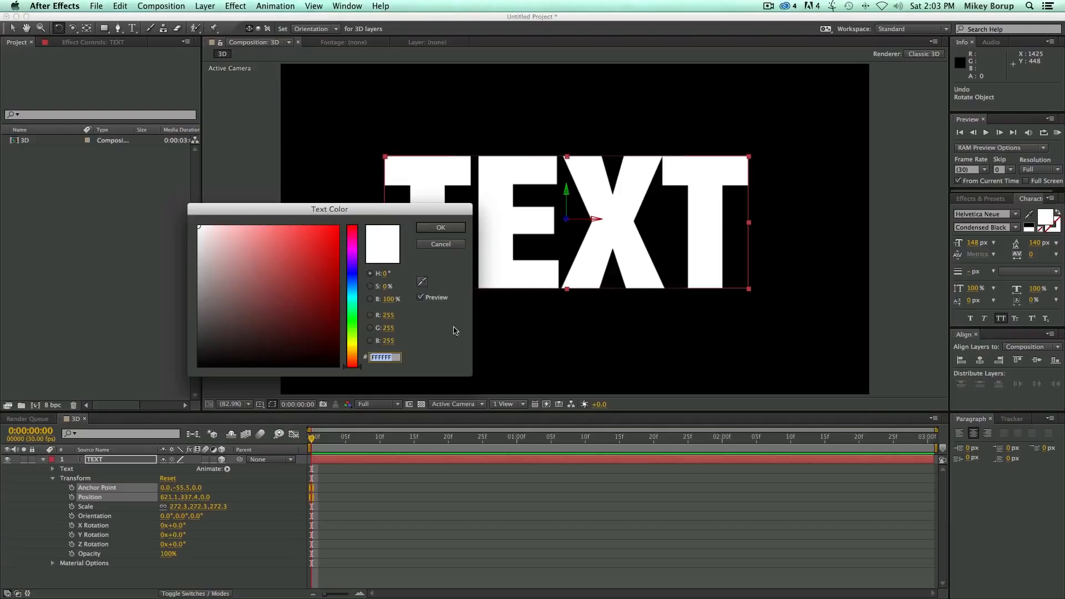
mouse_move(295, 249)
left_mouse_down()
mouse_move(288, 218)
mouse_move(338, 225)
left_mouse_up()
left_click(353, 288)
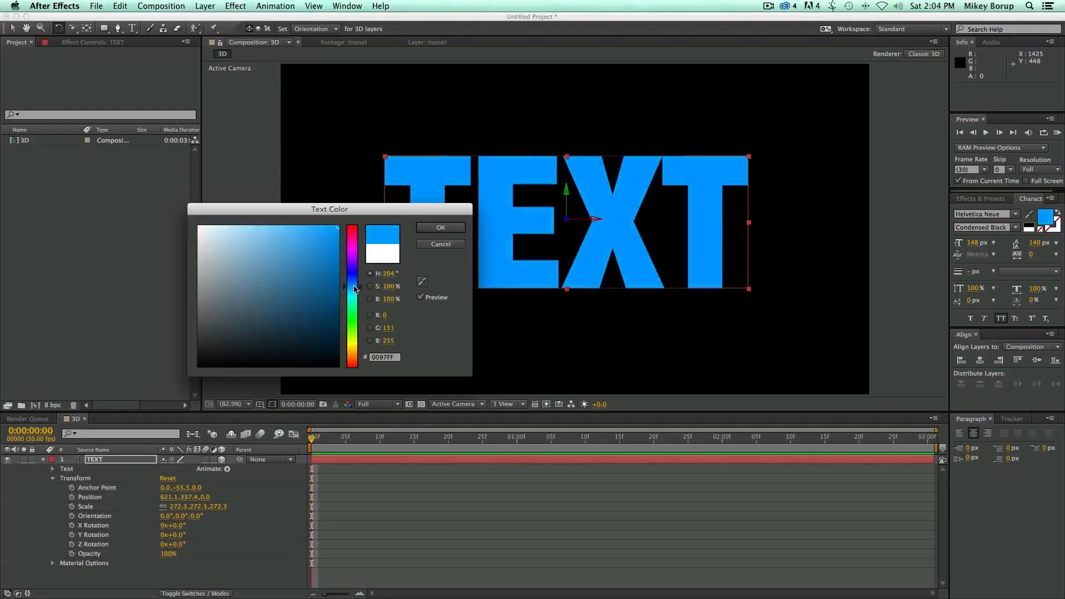
left_click(440, 227)
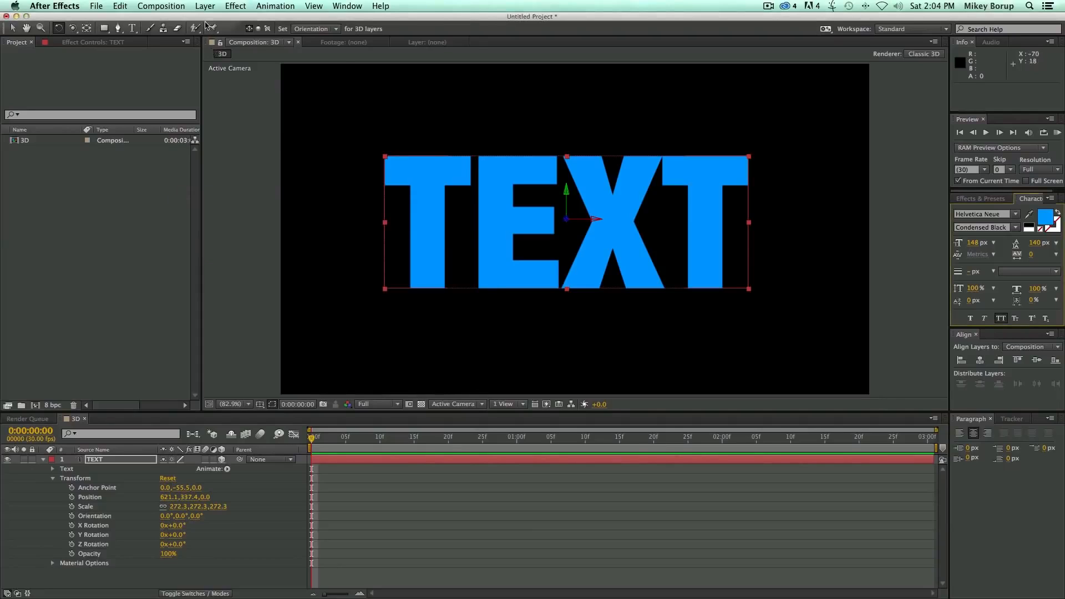
Step: Create a white solid layer at the composition size of 1280 x 720 px
left_click(205, 6)
mouse_move(214, 19)
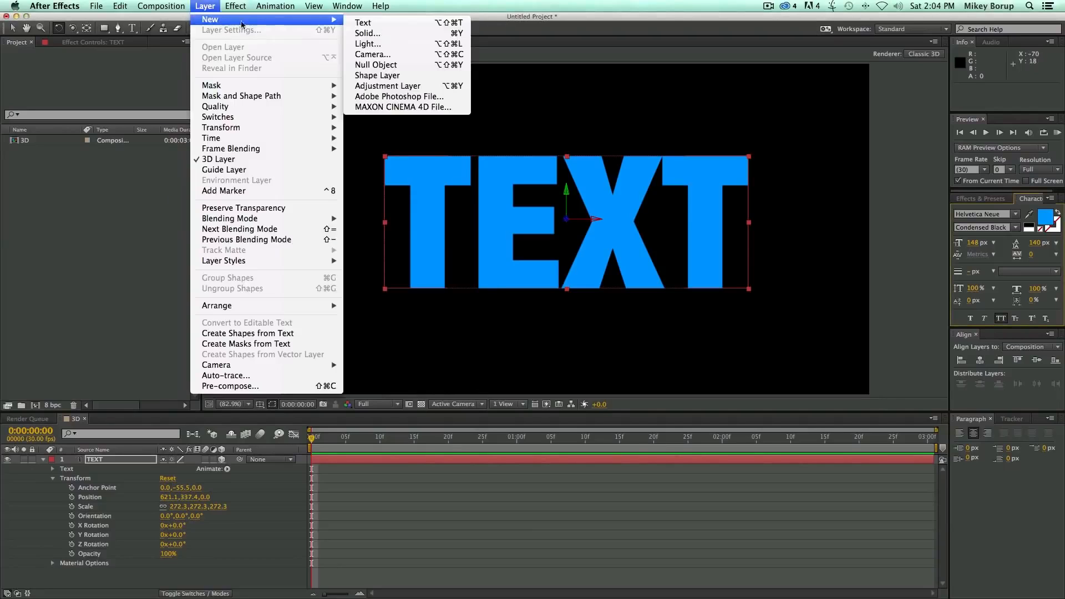
left_click(418, 34)
left_click(339, 300)
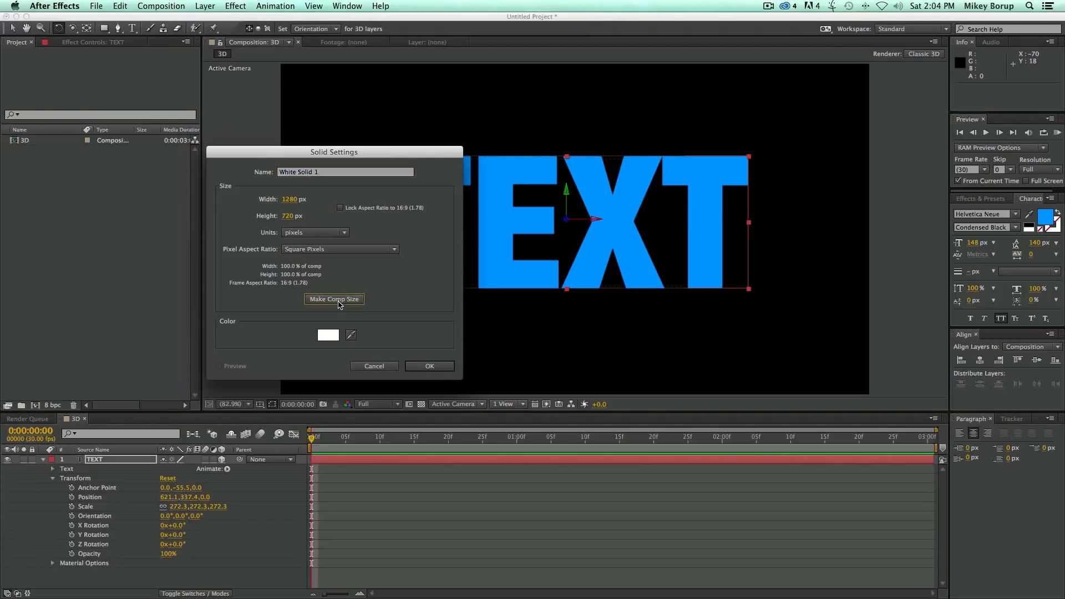
left_click(442, 366)
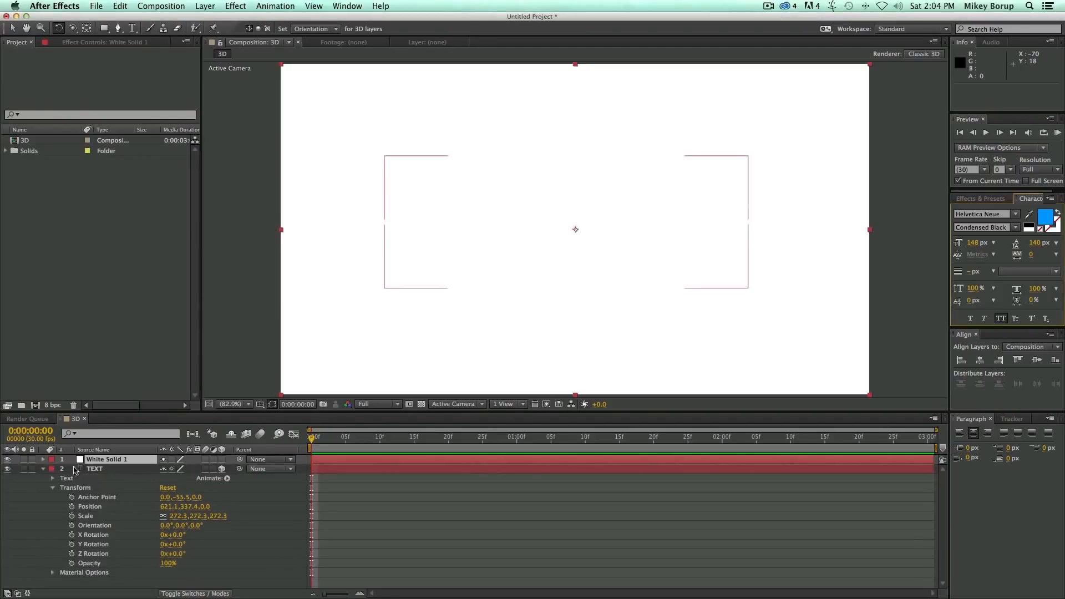
Step: Collapse the TEXT layer's properties, place the white solid beneath it as a background, and select the TEXT layer
left_click(43, 469)
left_click_drag(97, 459, 92, 484)
left_click(424, 502)
left_click(353, 465)
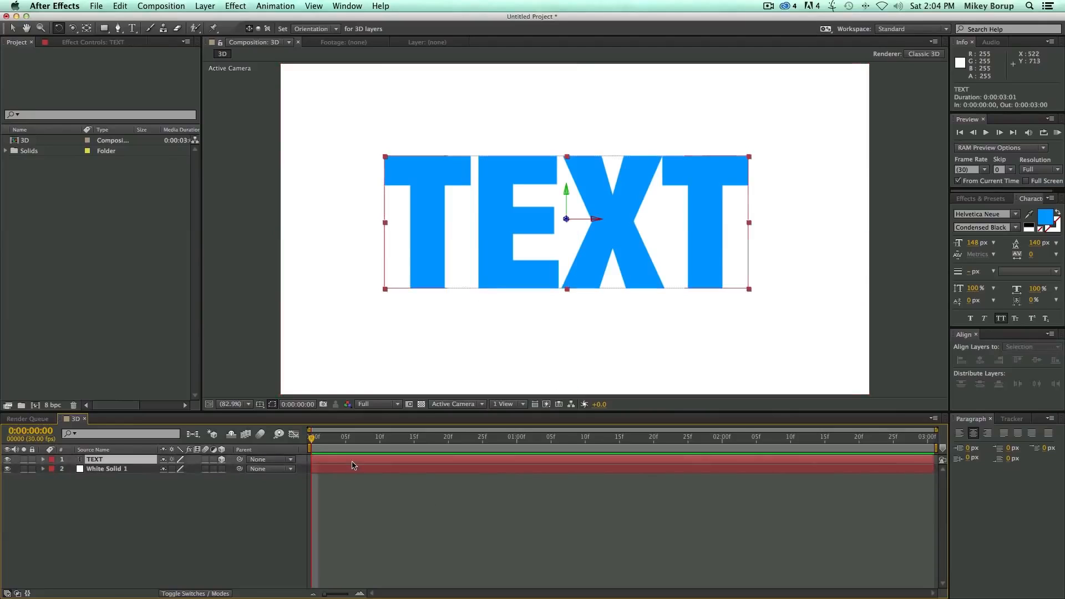
Step: Add a two-node camera using the 50mm preset
left_click(205, 7)
mouse_move(213, 22)
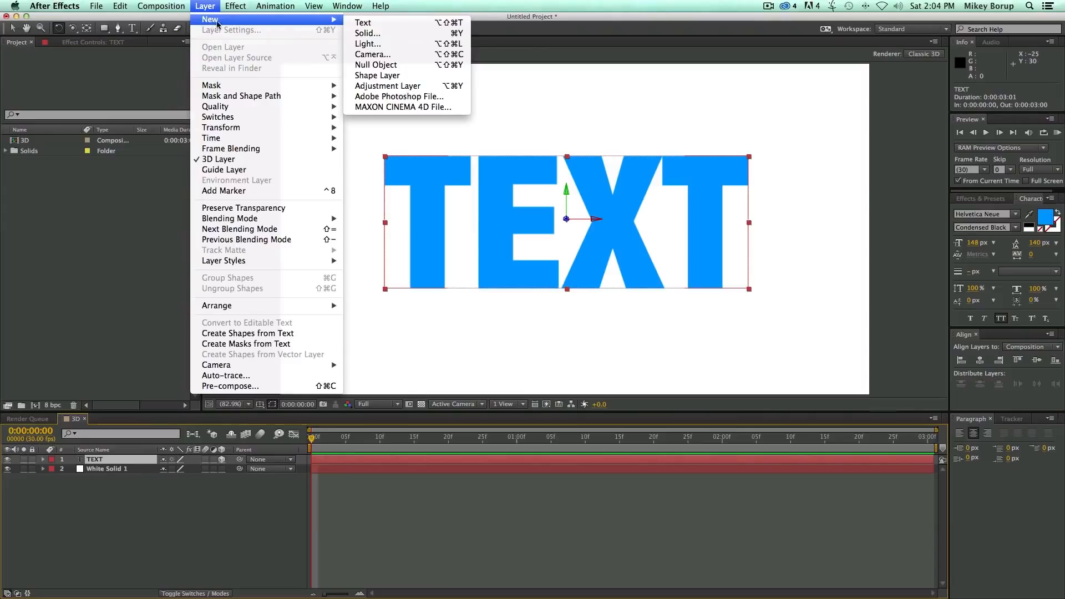
left_click(373, 55)
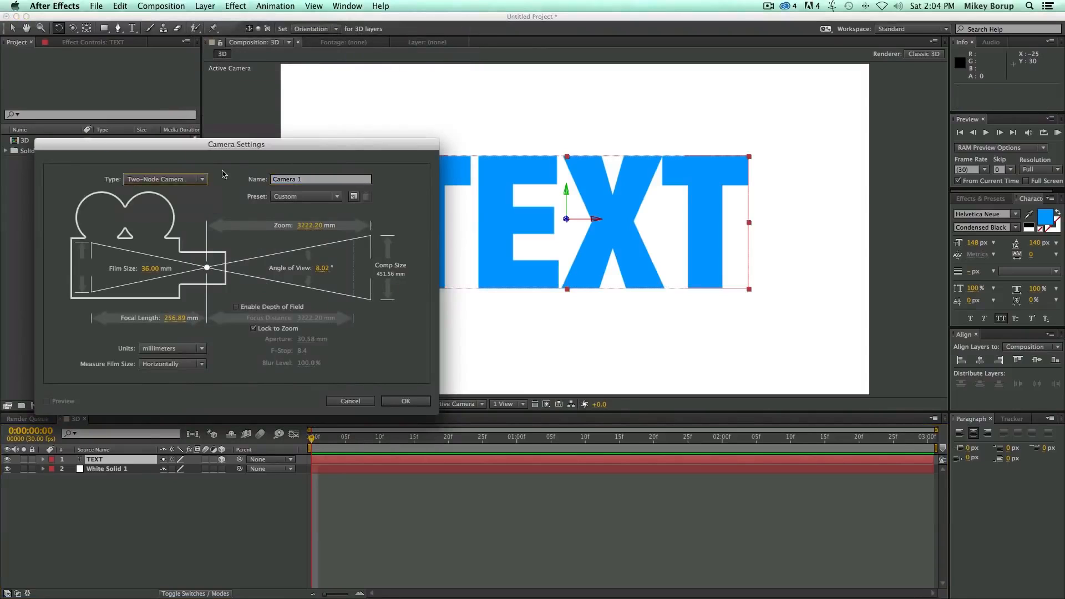
left_click(311, 198)
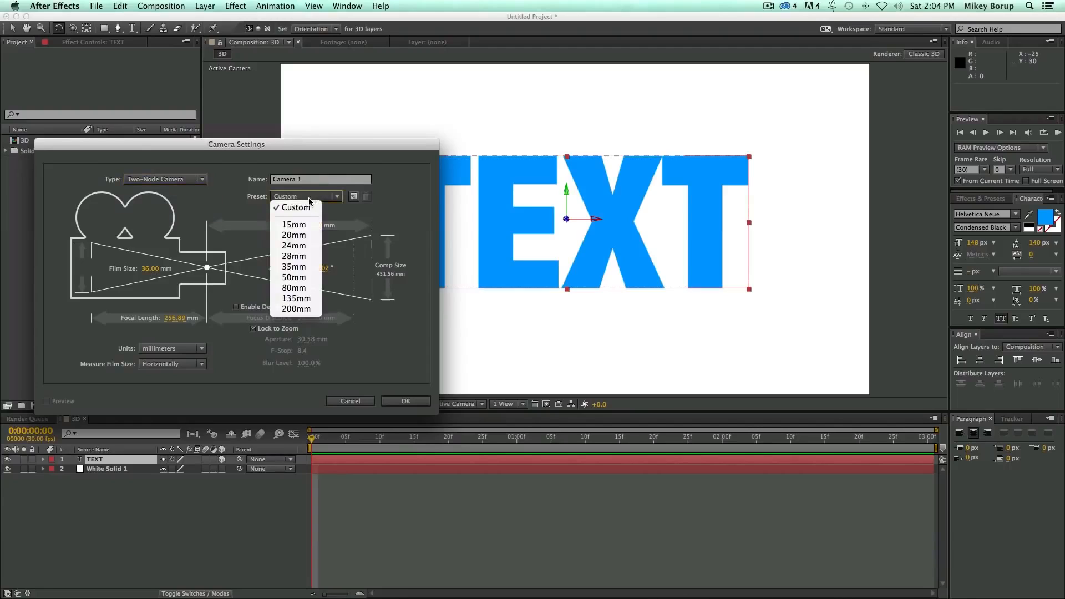
left_click(313, 278)
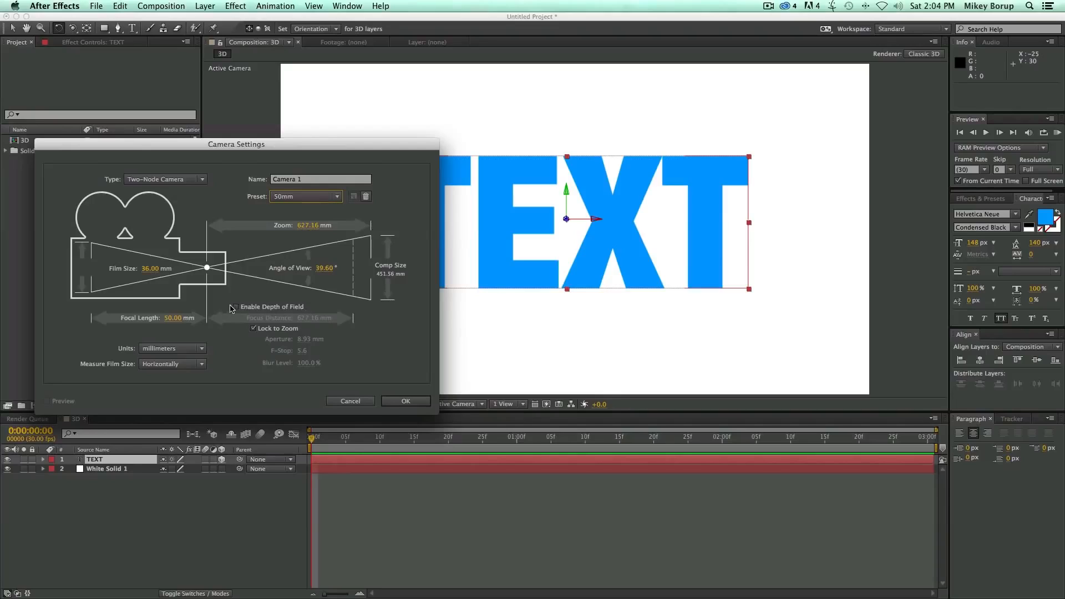
left_click(413, 403)
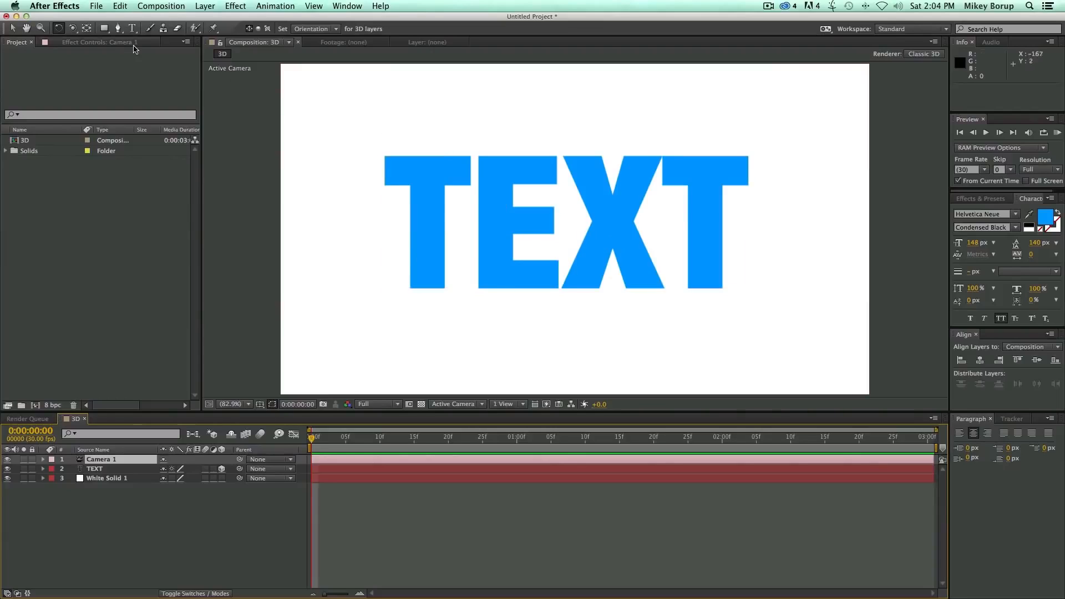
Step: Look through the available camera tools, cycling between Unified, Orbit, Track XY and Track Z
left_click(73, 29)
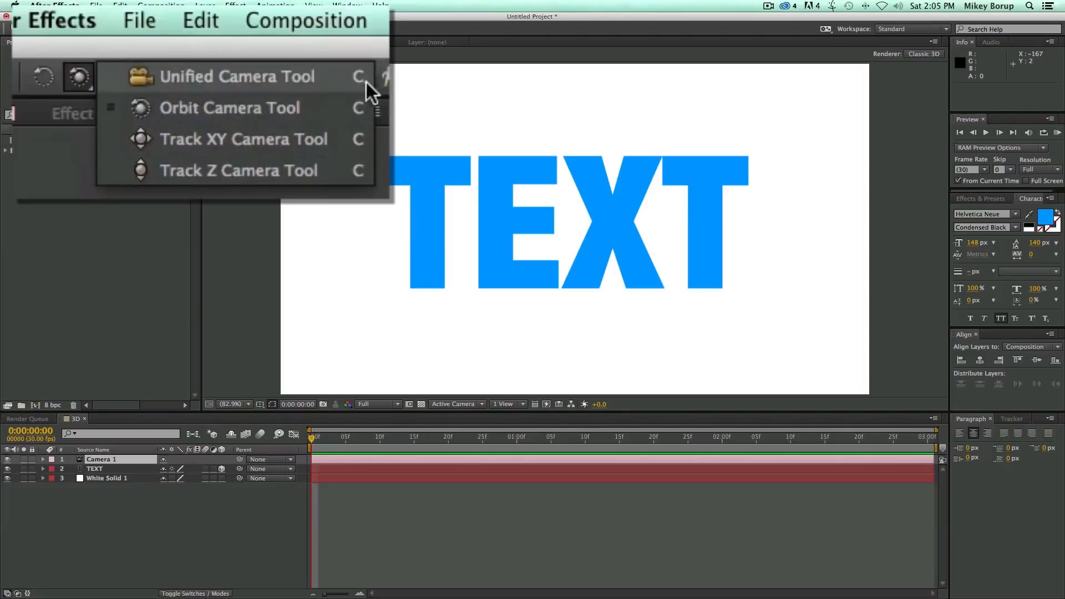
left_click(106, 111)
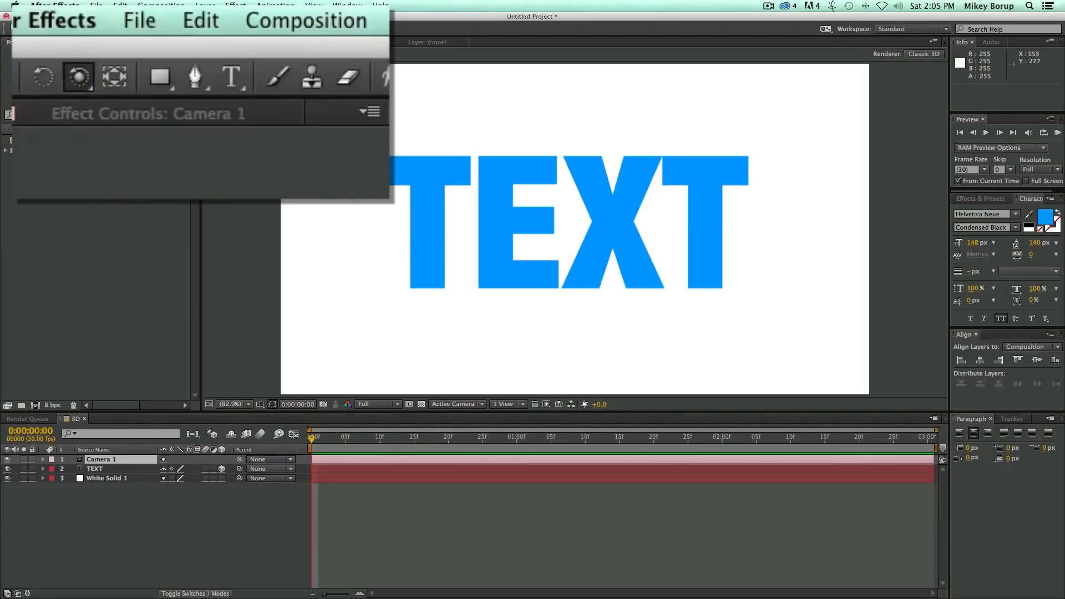
key("c")
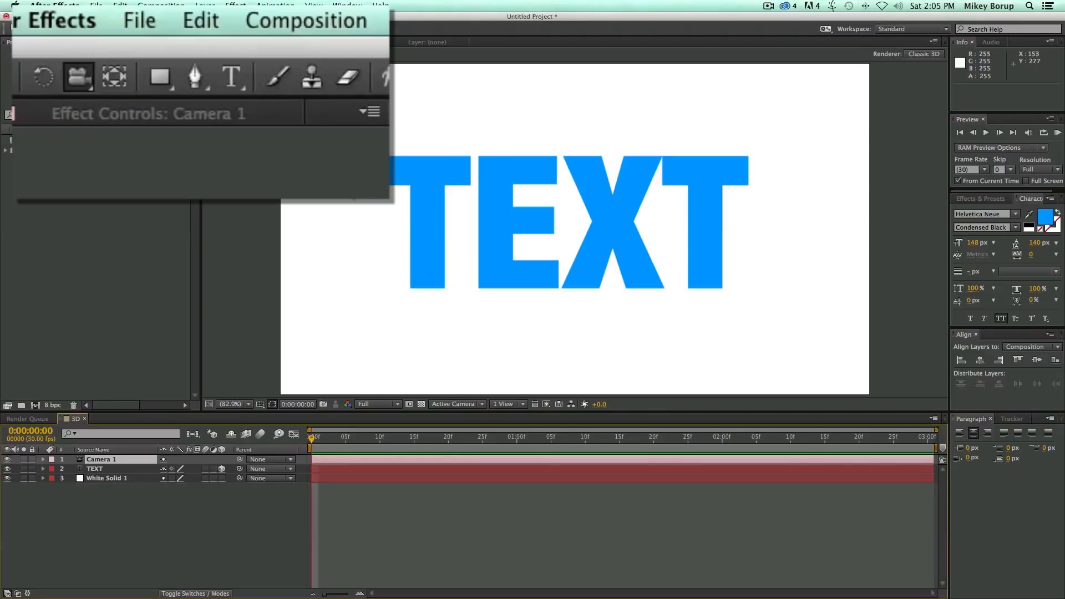
key("c")
key("c")
key("c")
key("c")
key("c")
key("c")
key("c")
key("c")
key("c")
key("c")
Step: Orbit and reposition the camera around the text with the different camera tools, to about position 924, 28, -1544
left_click_drag(351, 191, 352, 226)
left_click_drag(79, 76, 325, 94)
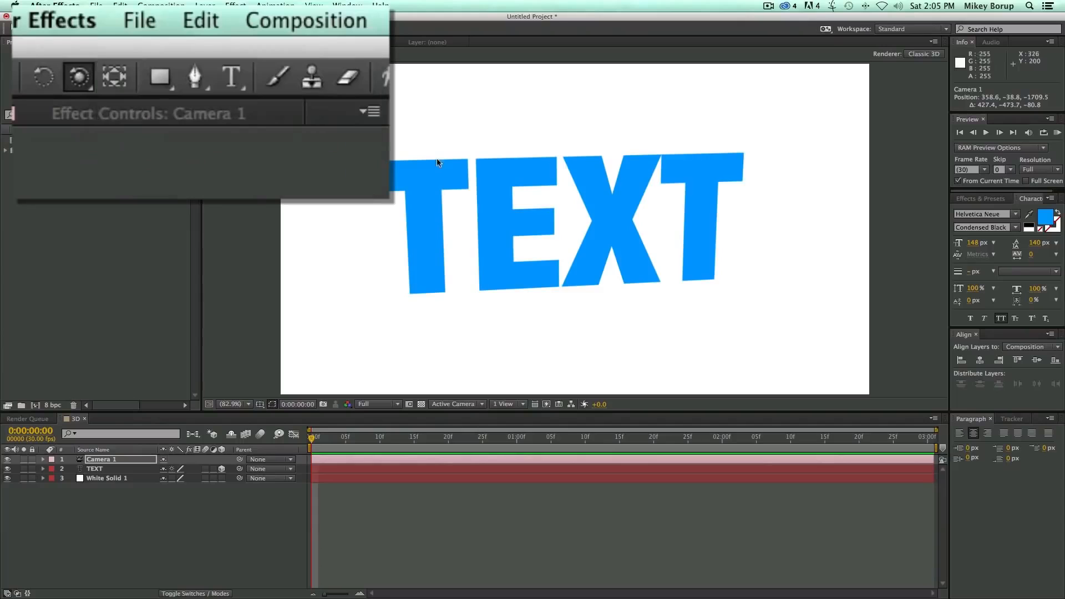
left_click_drag(400, 209, 548, 274)
key("c")
key("c")
key("c")
key("c")
key("c")
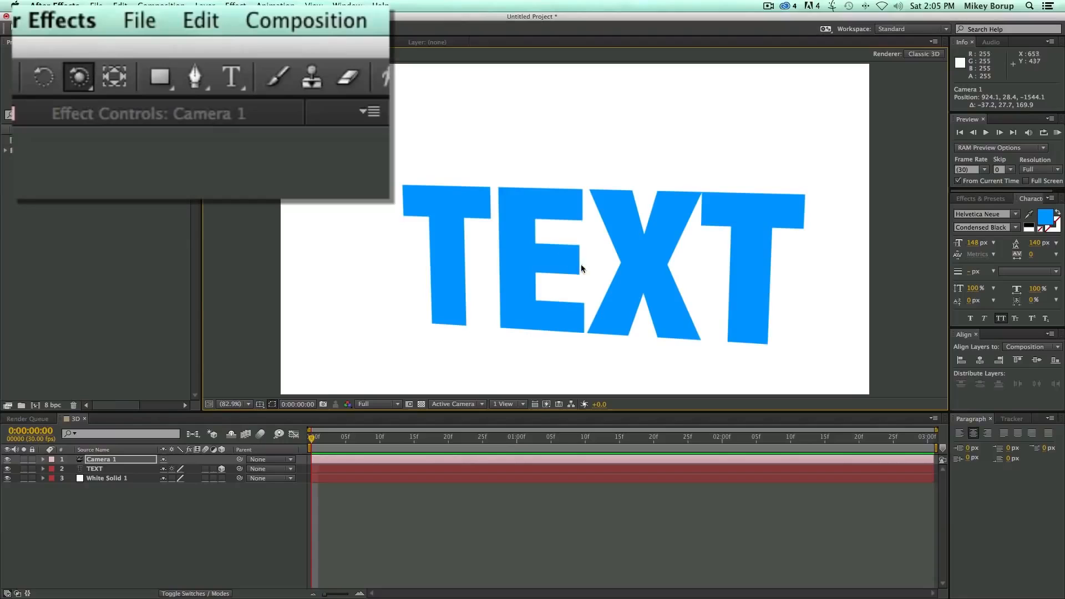
Step: Move the camera to about position 936, 148, -1419 and look through its Transform properties and Camera Options
left_click_drag(597, 272, 585, 251)
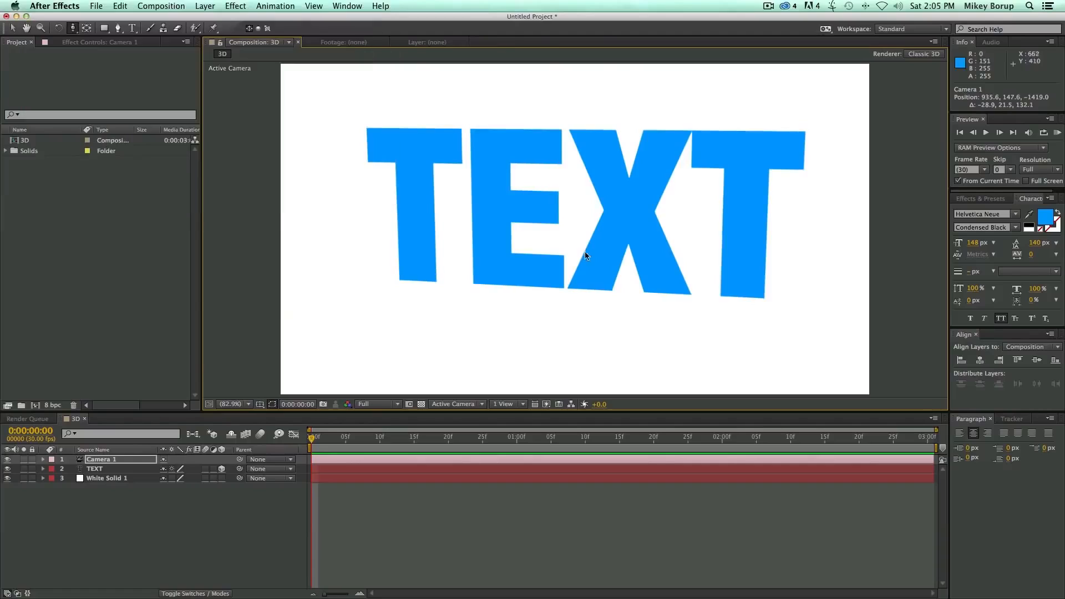
left_click(43, 460)
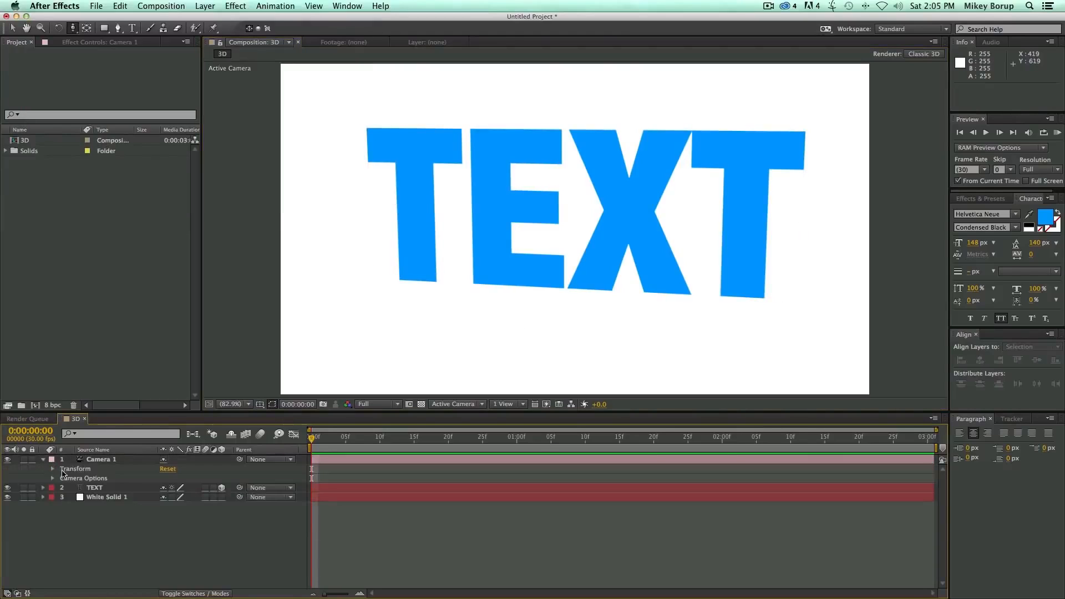
left_click(53, 470)
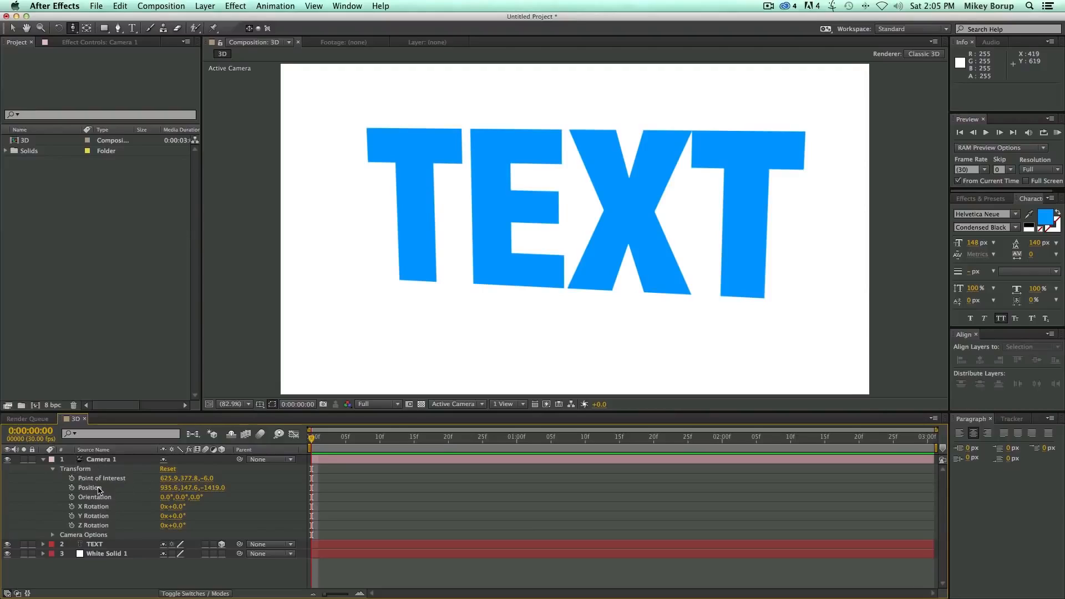
left_click(53, 470)
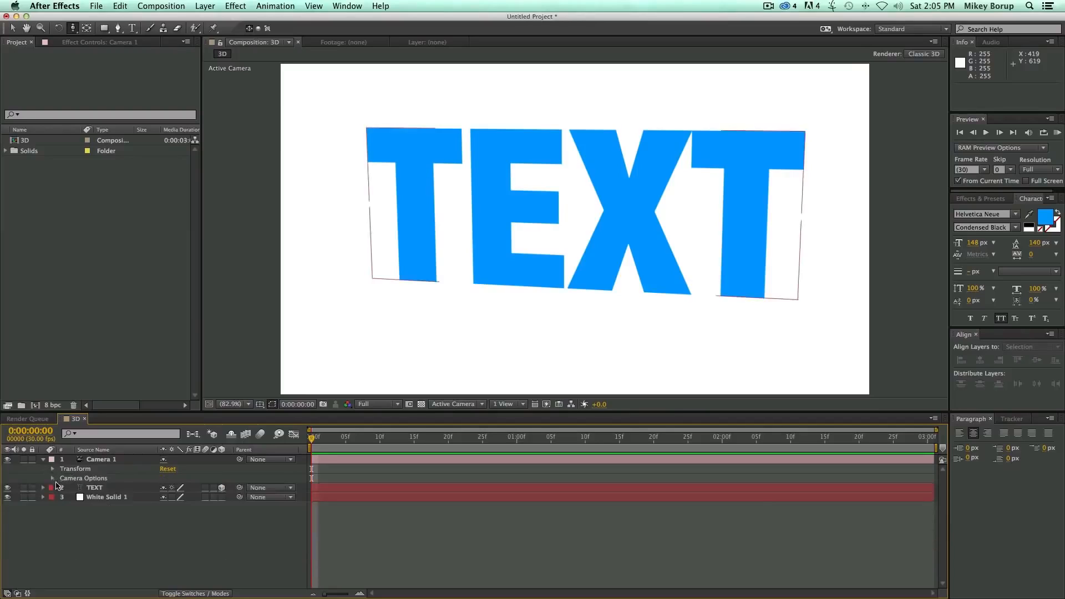
left_click(54, 479)
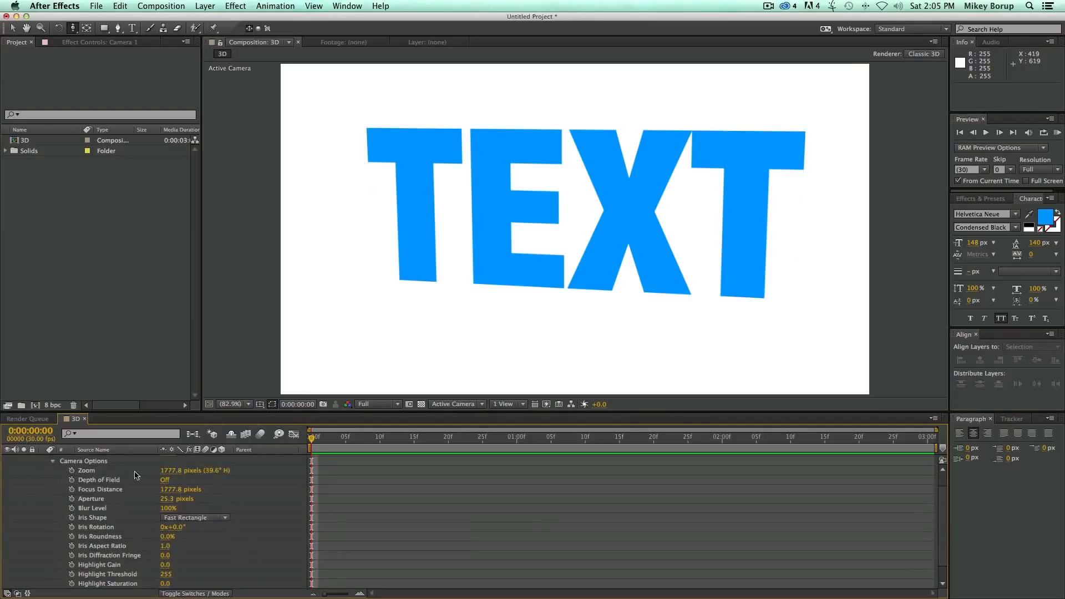
Step: Try increasing the camera's Zoom to about 2269.8 pixels and undo the change
left_click_drag(163, 476, 349, 439)
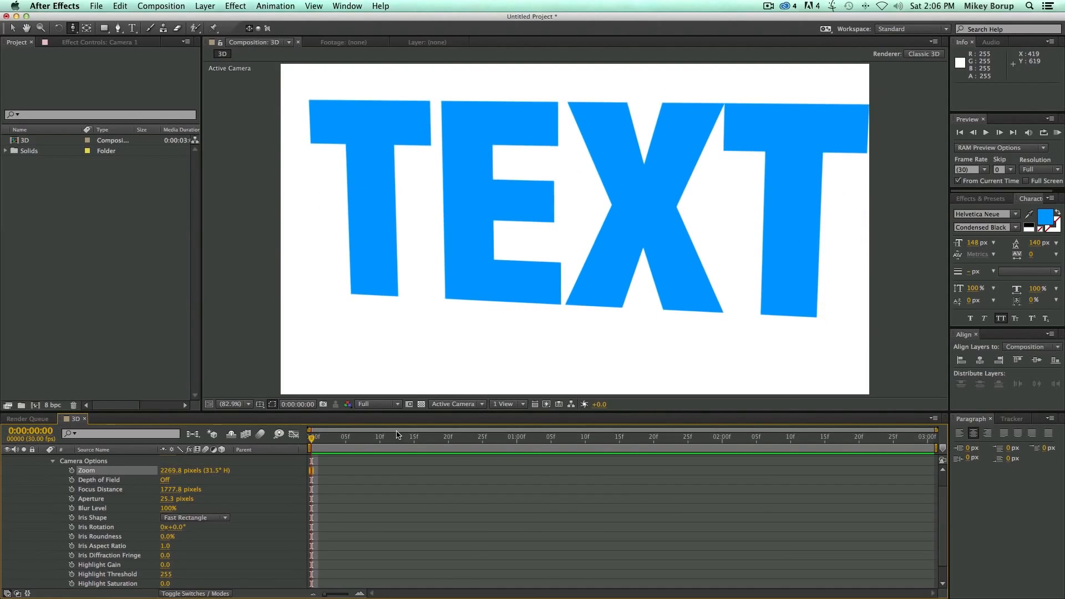
key("super+z")
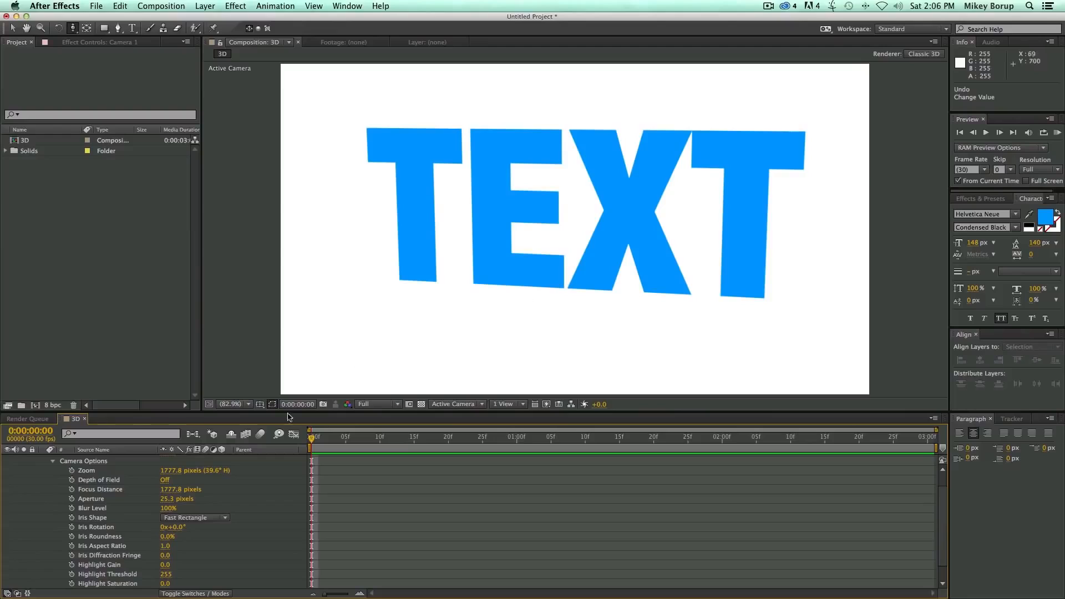
Step: Orbit the camera to a steep side angle at about position 1453, 264, -345 and turn on Depth of Field
left_click_drag(633, 272, 548, 205)
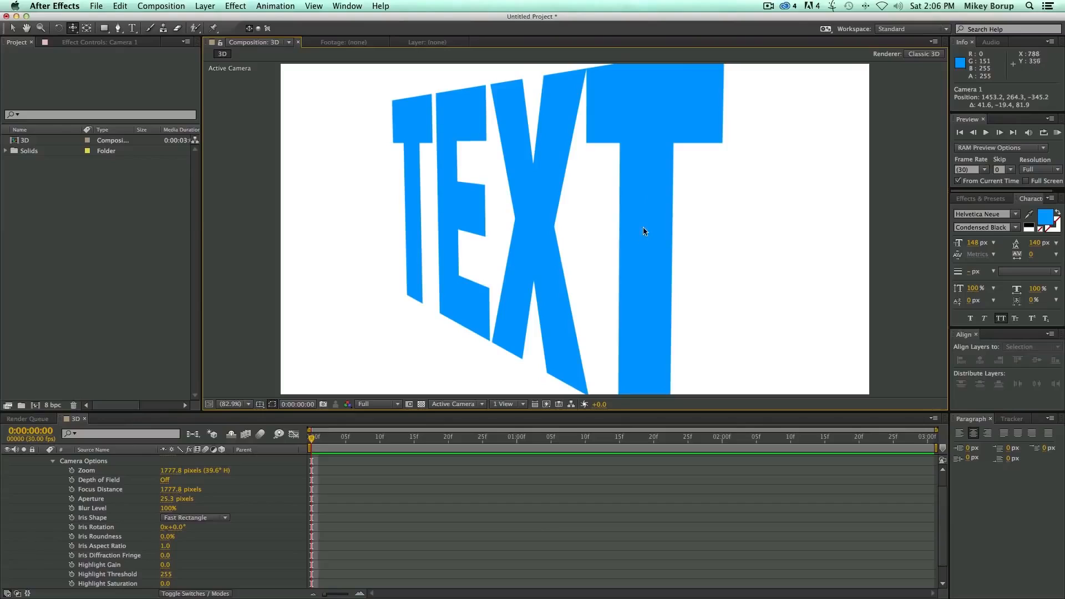
scroll(173, 493, "up", 1)
left_click(165, 498)
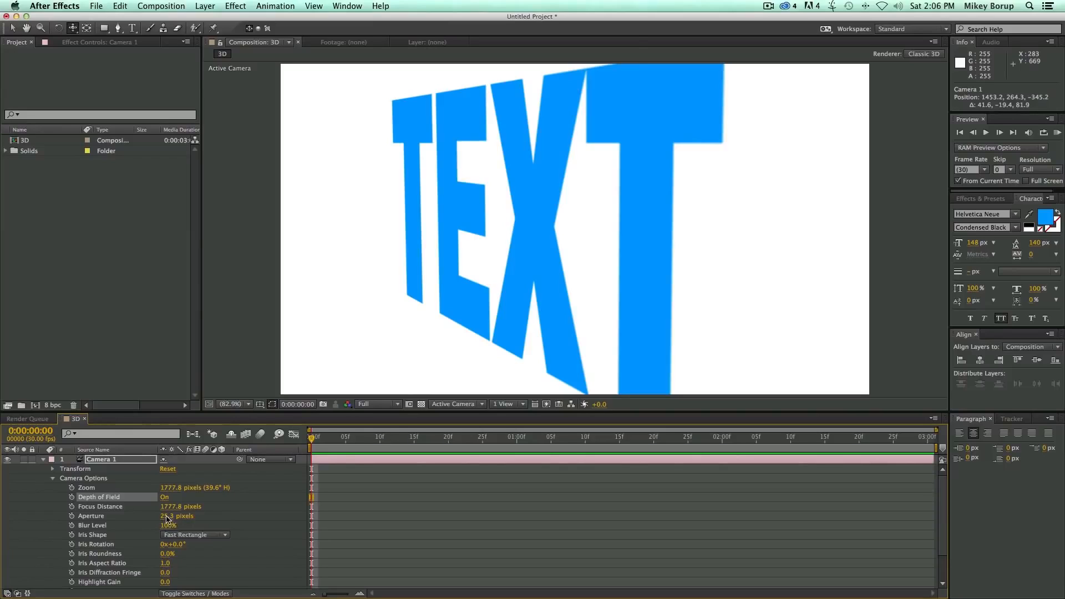
Step: Set the camera's Focus Distance to 652.8 pixels, Aperture to 96.3 pixels and Blur Level to 217%
left_click_drag(166, 519, 318, 526)
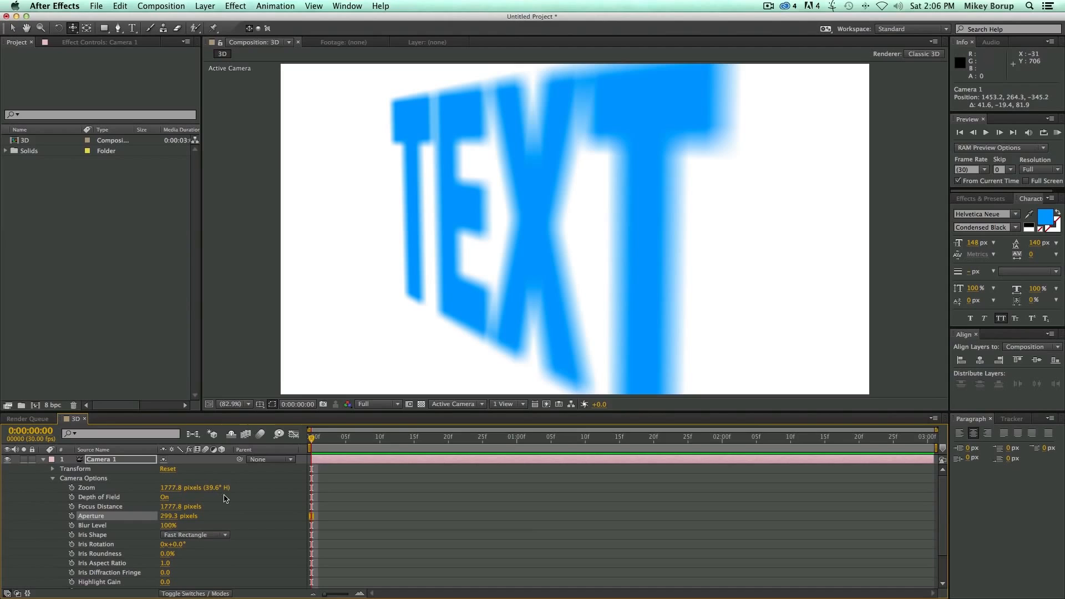
left_click_drag(170, 509, 55, 512)
left_click_drag(174, 513, 137, 511)
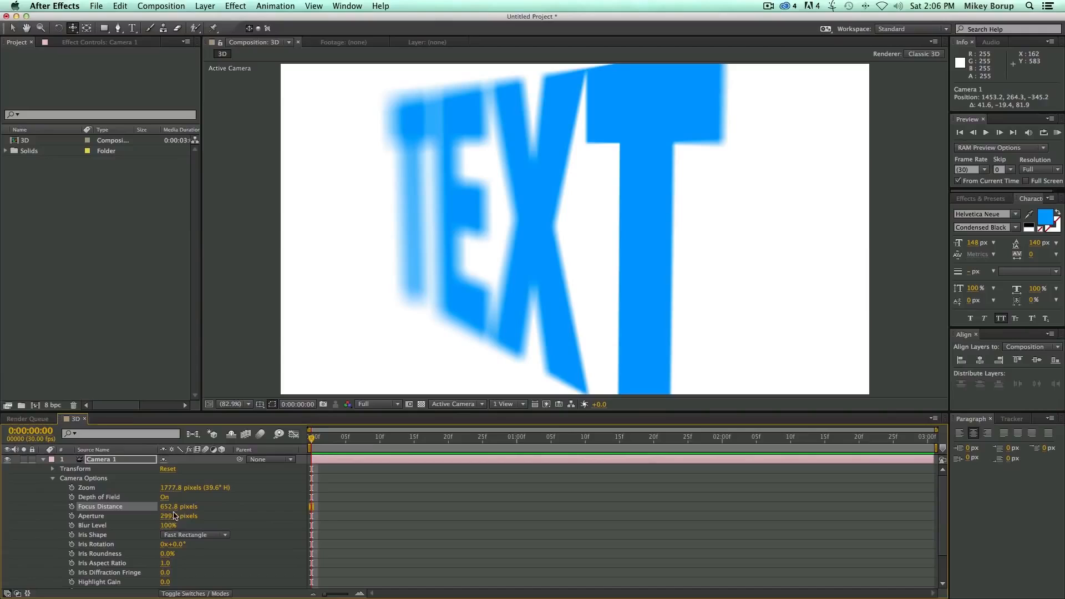
left_click_drag(174, 521, 233, 533)
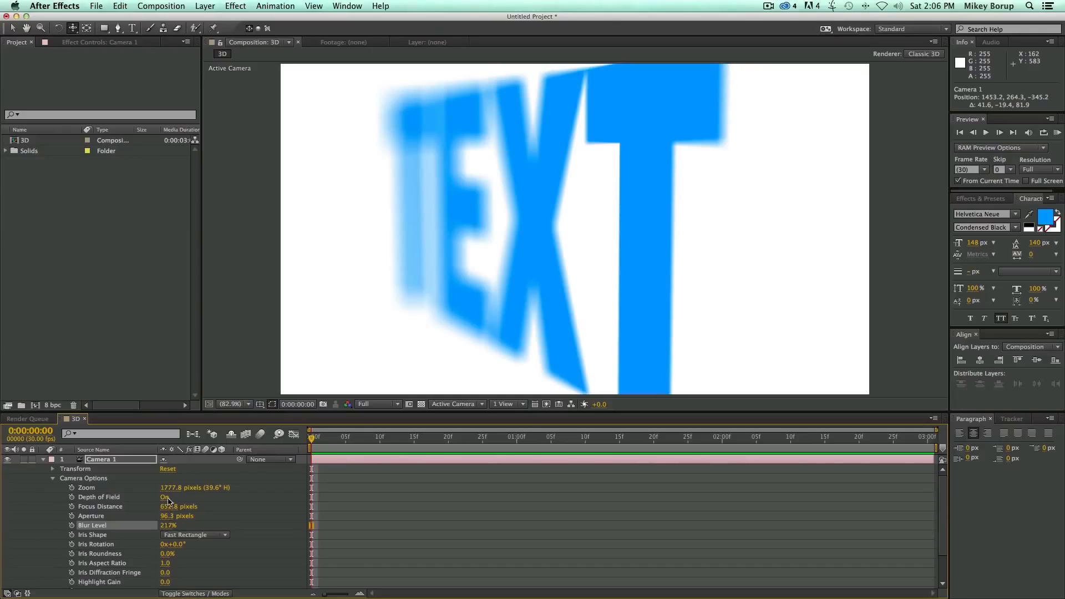
Step: Try keyframing Focus Distance from 652.8 pixels at the first frame to a farther distance, preview the focus shift, and remove the keyframes
left_click(72, 506)
left_click(414, 437)
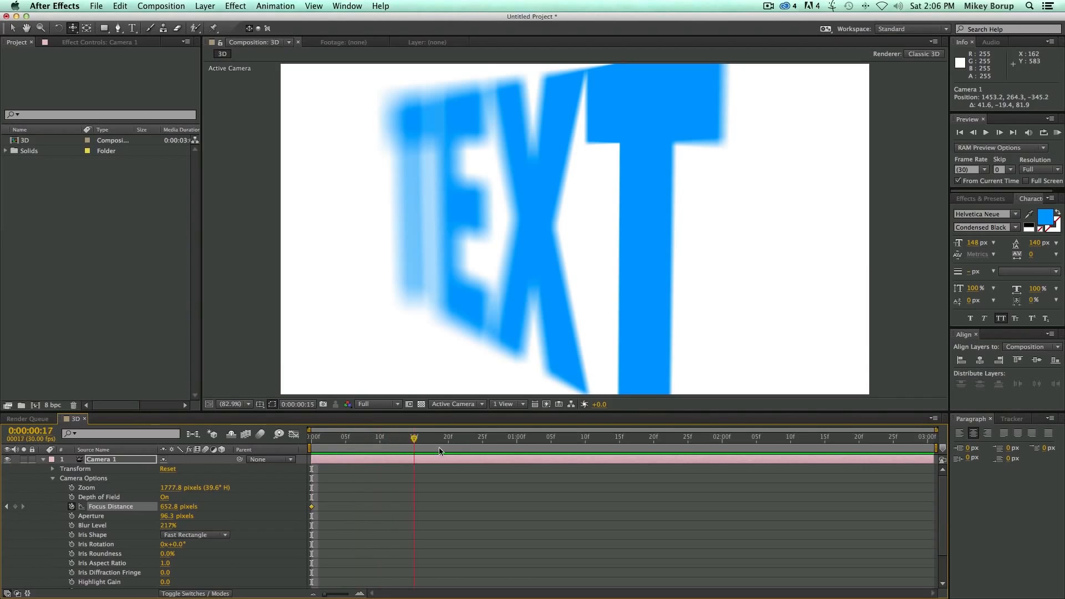
key("space")
left_click_drag(168, 508, 482, 540)
left_click_drag(534, 441, 214, 438)
key("space")
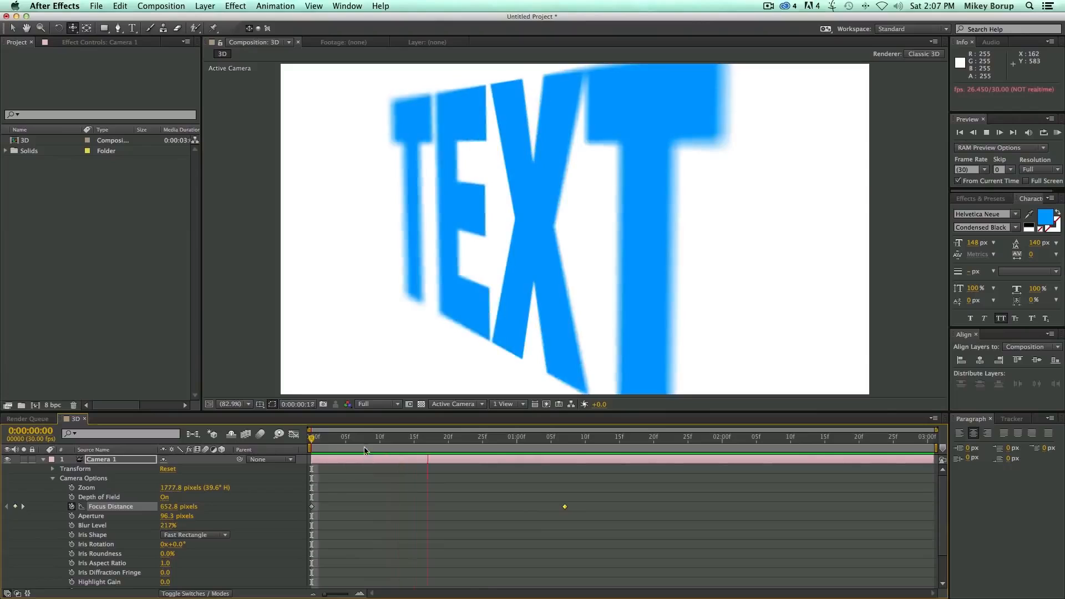
key("space")
left_click(72, 507)
Step: Turn off Depth of Field and orbit the camera back in front of the text, to about position 567, 303, -1320
left_click(165, 498)
left_click_drag(537, 248, 648, 253)
key("c")
left_click_drag(528, 242, 562, 253)
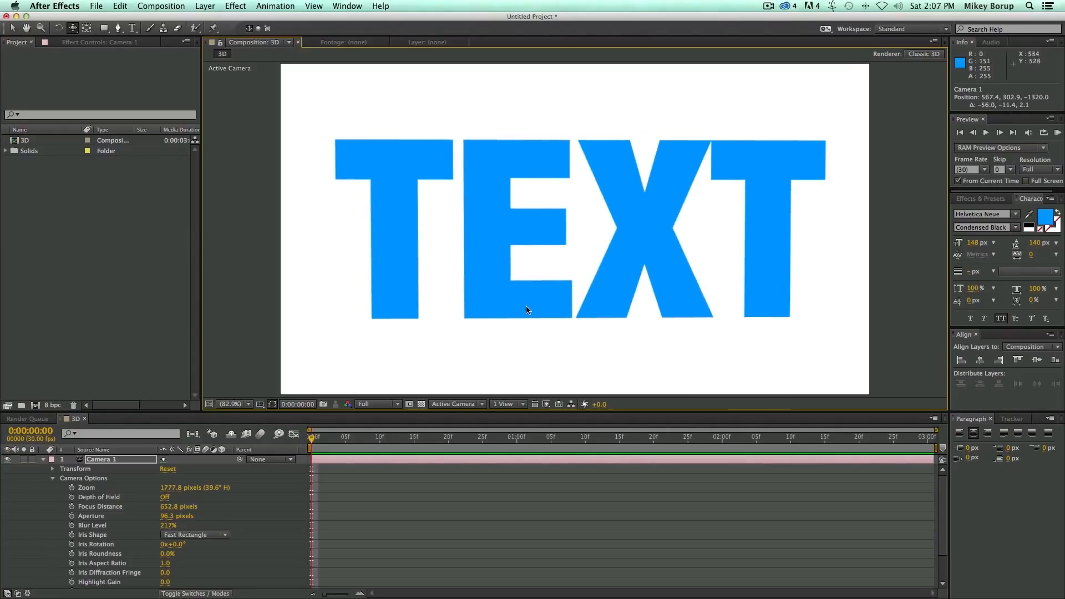
Step: Examine the scene in the Front, Left, Top and Back views, ending in Custom View 1
left_click(480, 405)
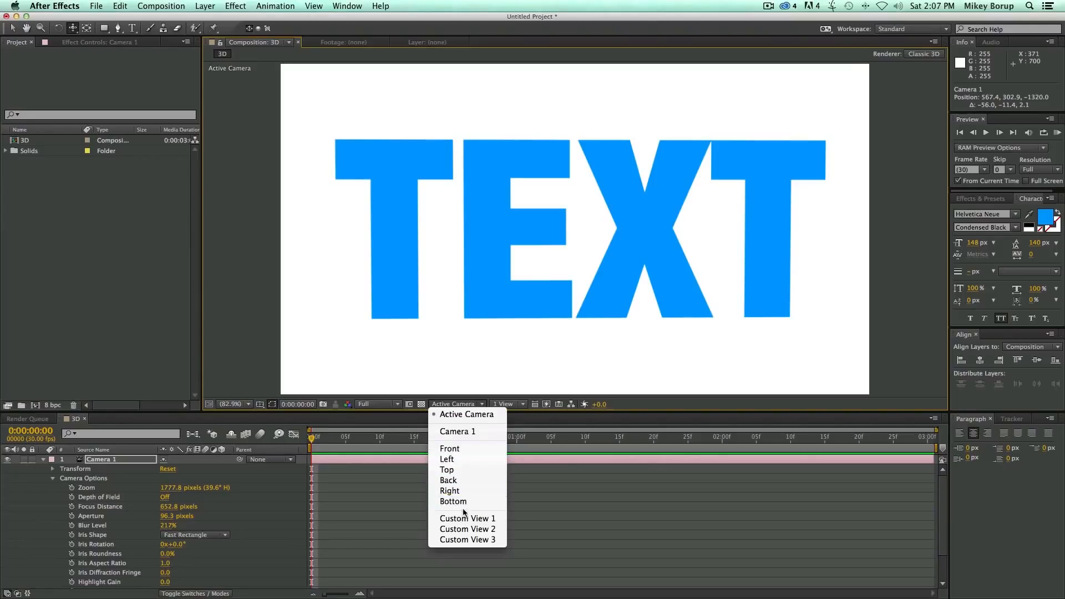
left_click(466, 449)
left_click(467, 404)
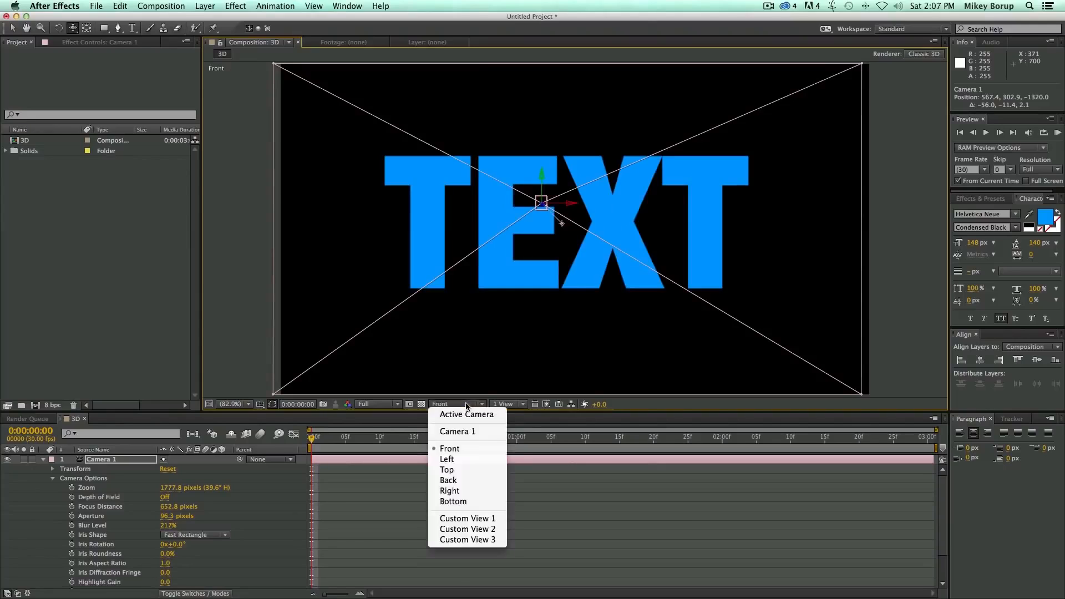
left_click(465, 460)
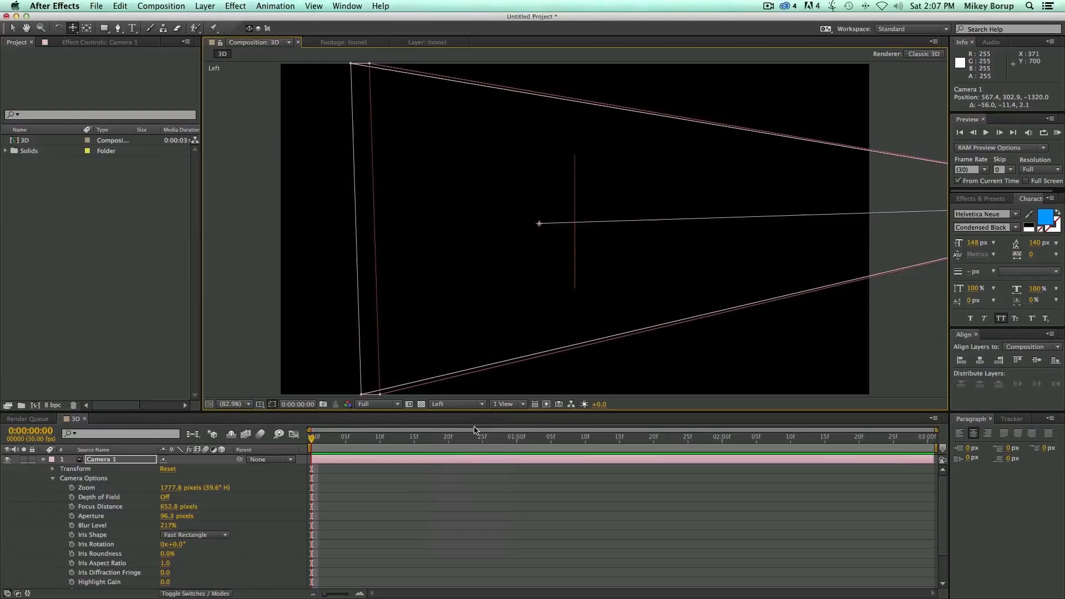
left_click(470, 409)
left_click(469, 470)
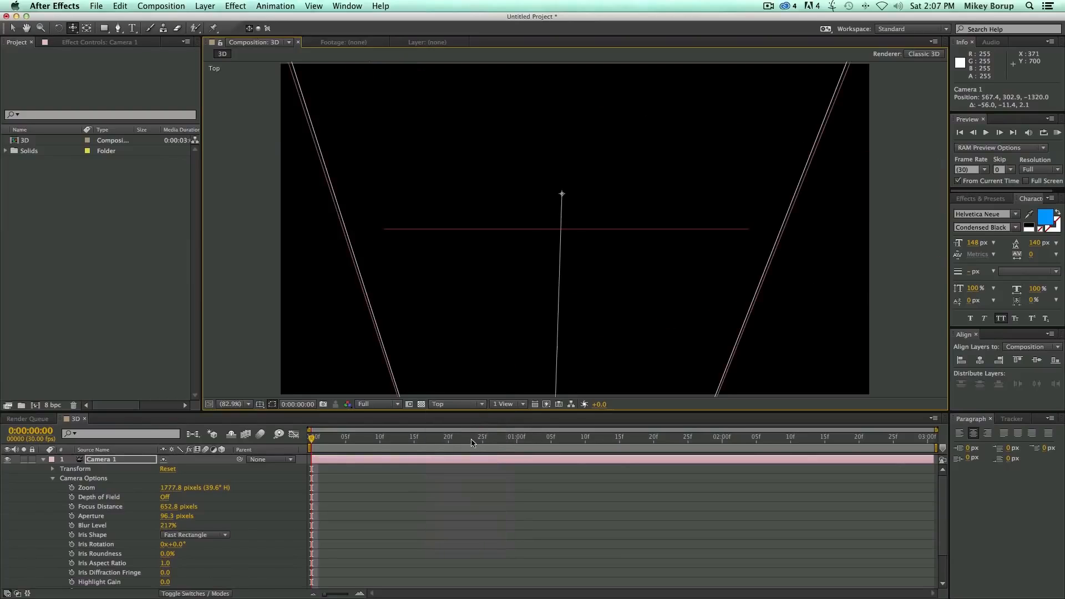
left_click(470, 405)
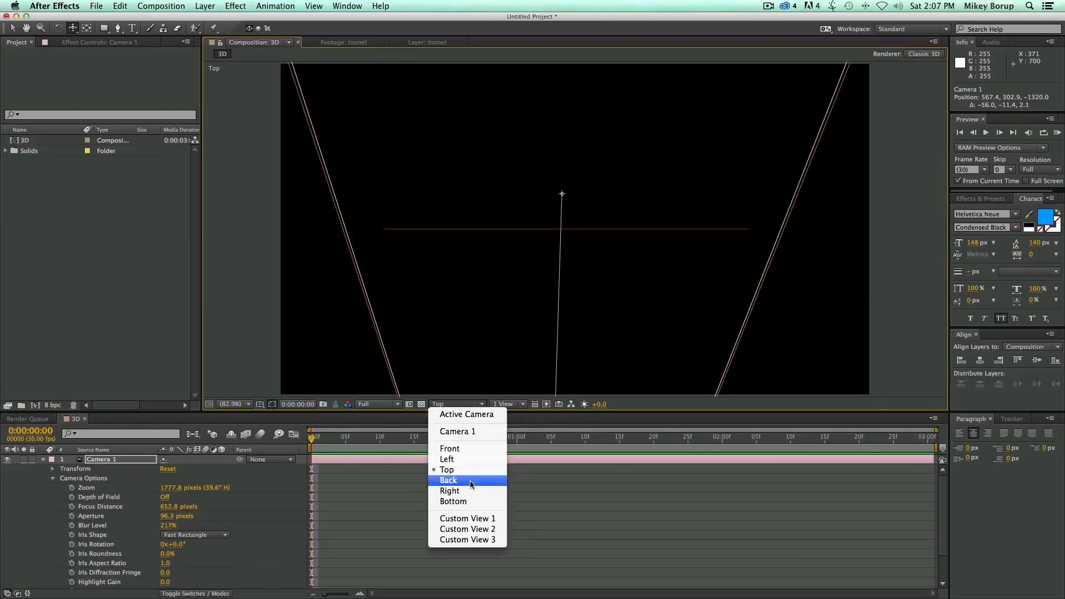
left_click(471, 480)
left_click(464, 406)
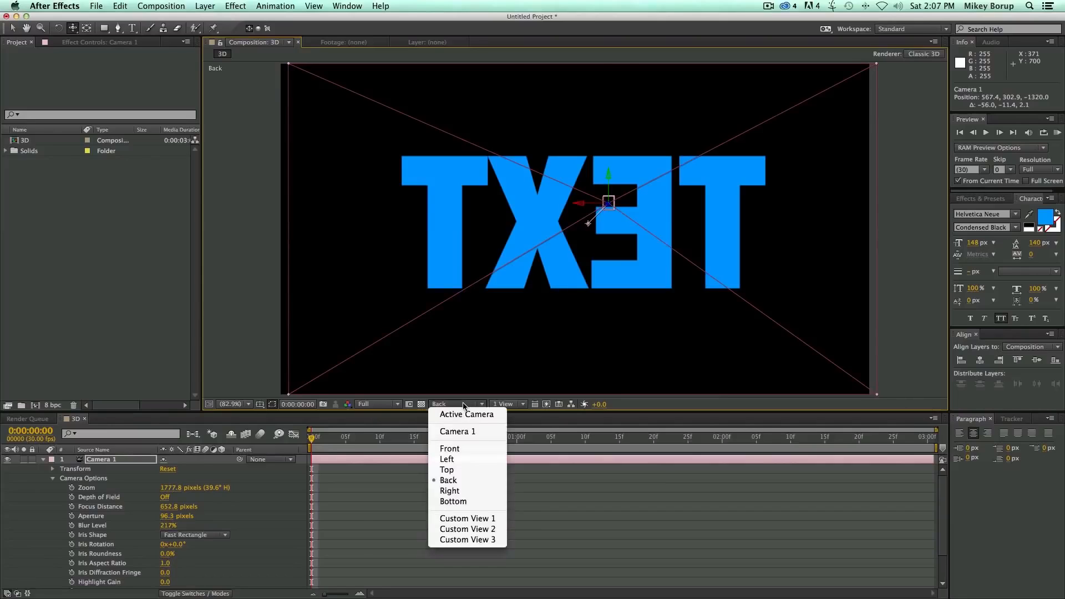
left_click(473, 519)
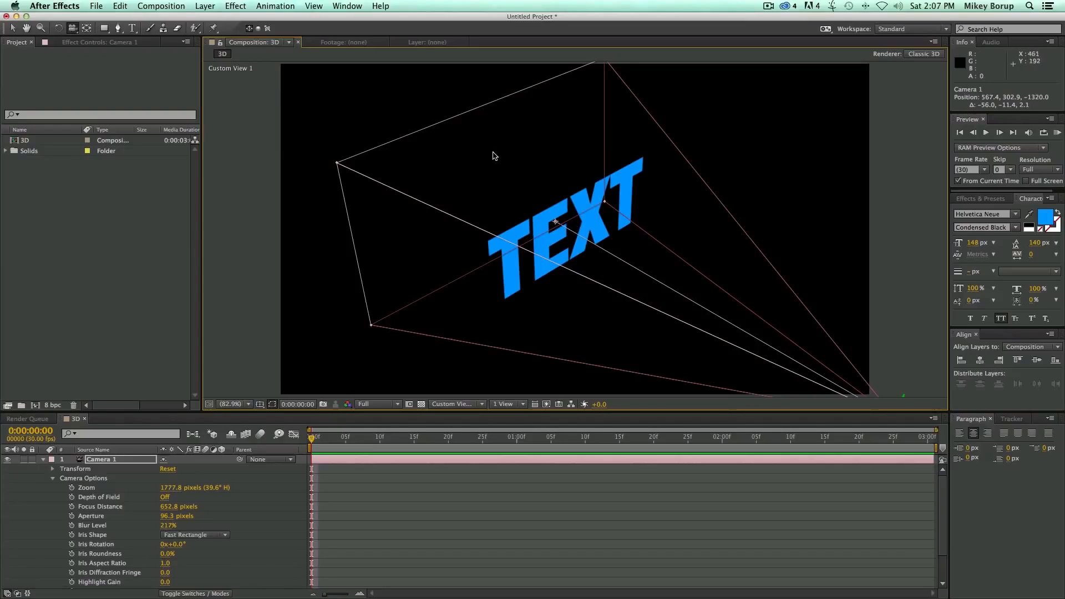
Step: Pull Custom View 1 back and orbit it around the camera and text until it faces the text head-on
key("c")
key("c")
left_click_drag(534, 187, 532, 352)
key("c")
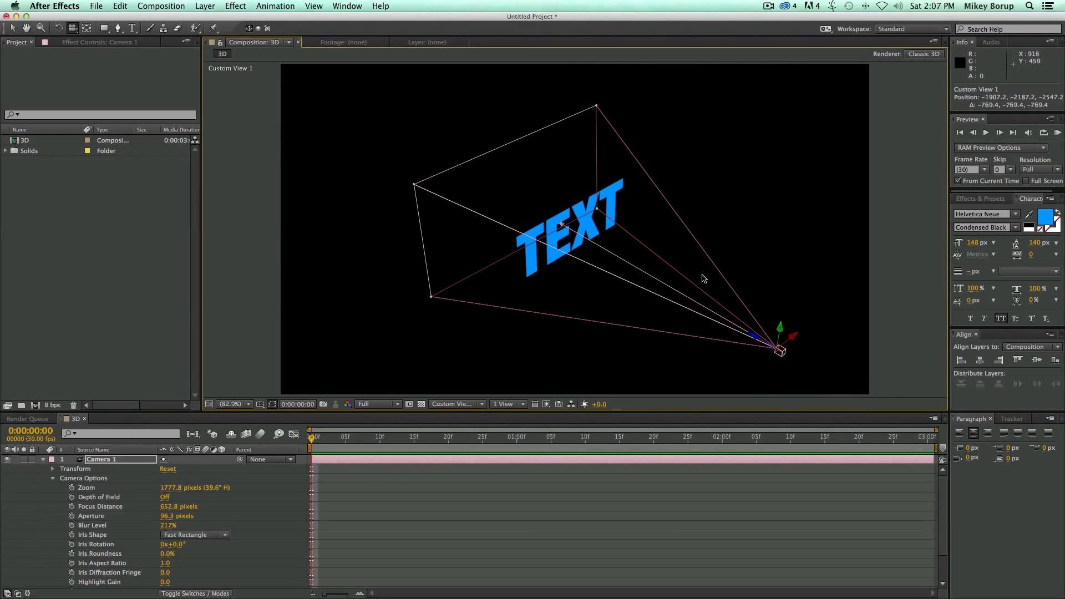
left_click_drag(708, 271, 720, 233)
left_click_drag(804, 282, 629, 283)
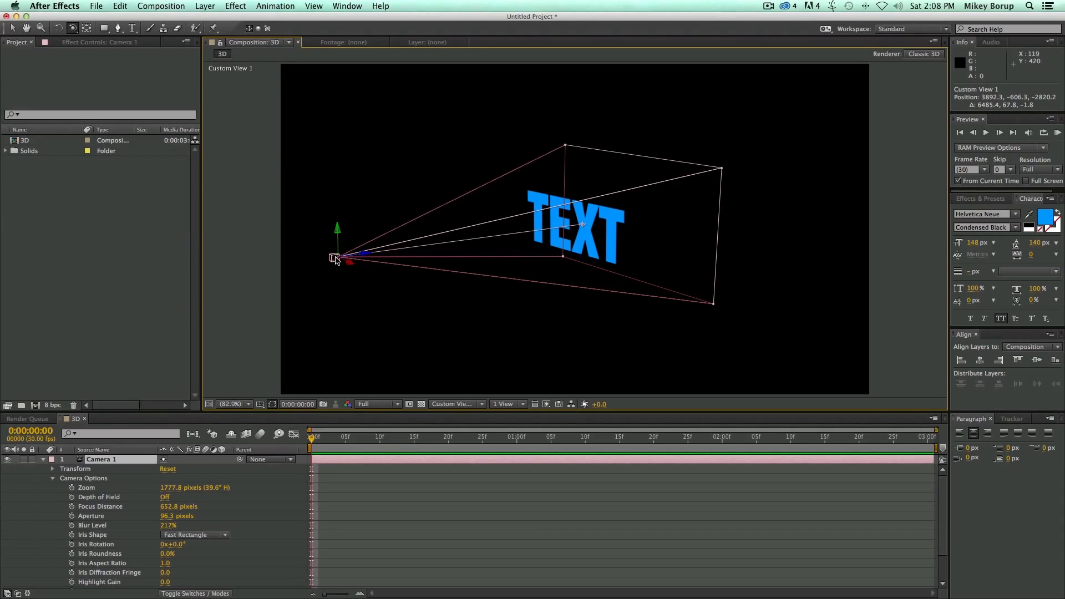
left_click_drag(644, 289, 623, 256)
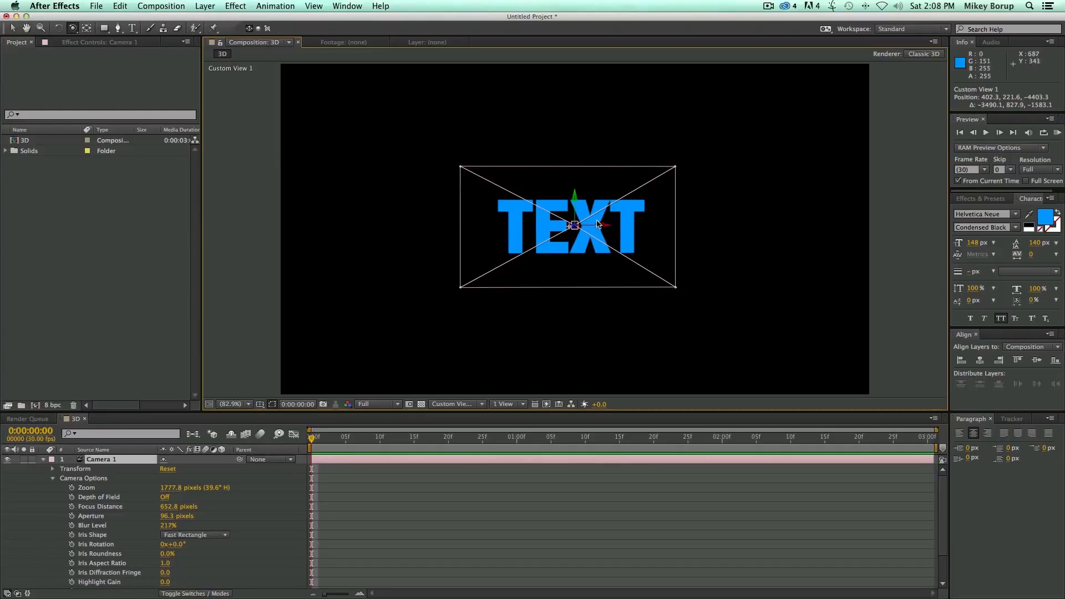
Step: Move the camera sideways to about position 1213, 300, -1432 and check the framing in the Active Camera view
key("v")
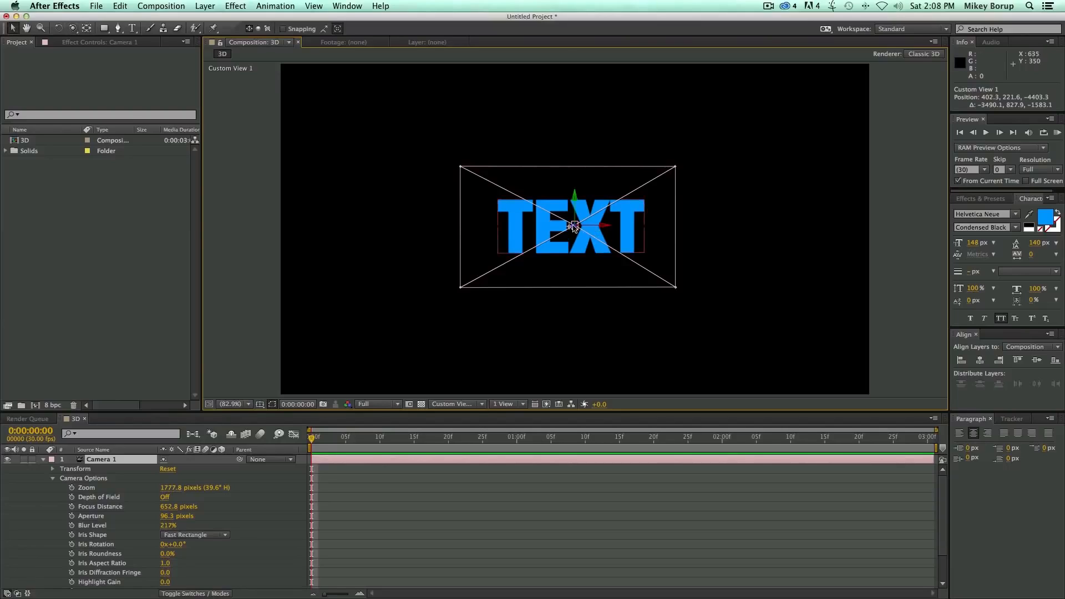
left_click_drag(574, 226, 903, 254)
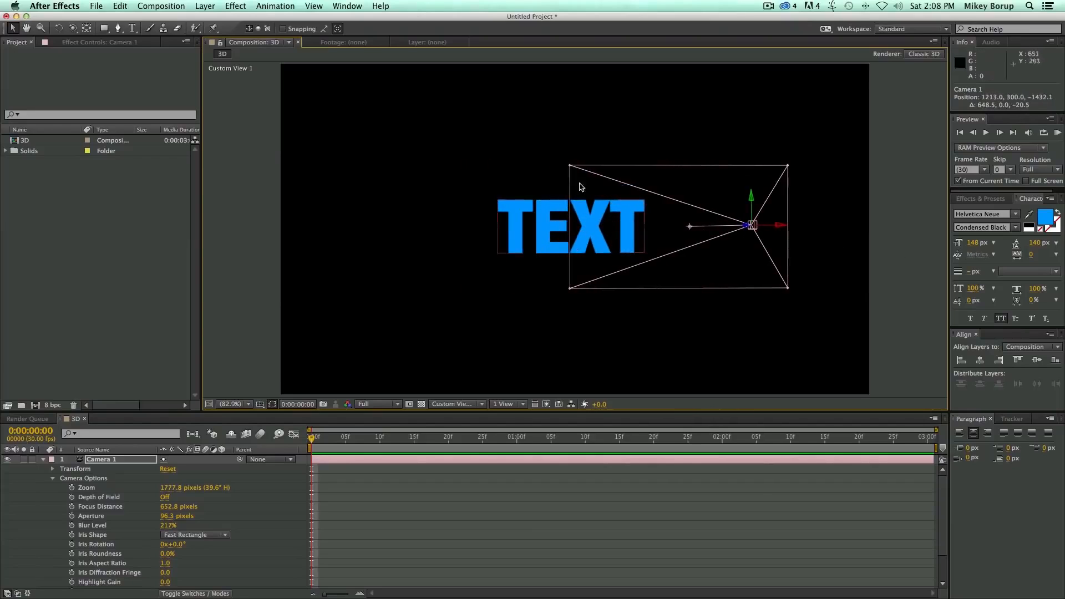
left_click(440, 405)
left_click(443, 415)
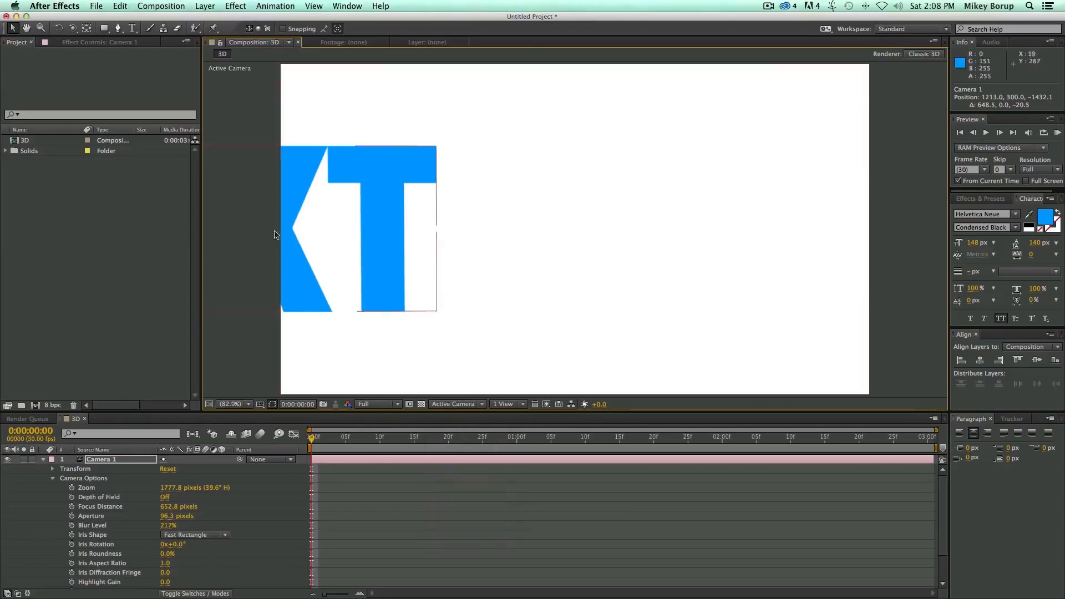
Step: Return to Custom View 1, track and orbit it around the camera, and scale the viewer to 50%
key(".")
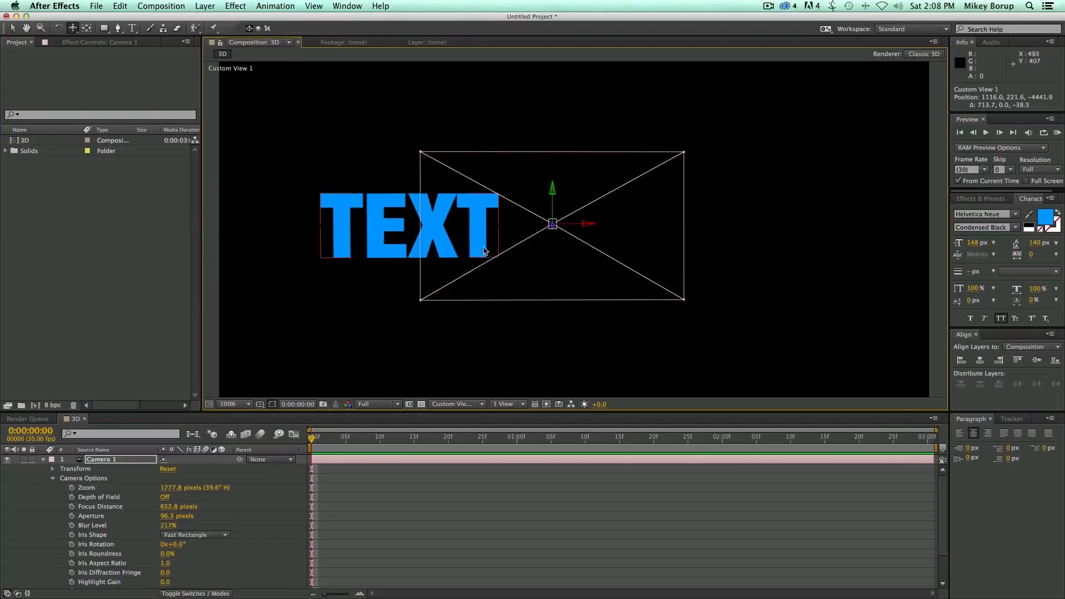
left_click_drag(526, 234, 720, 270)
key("c")
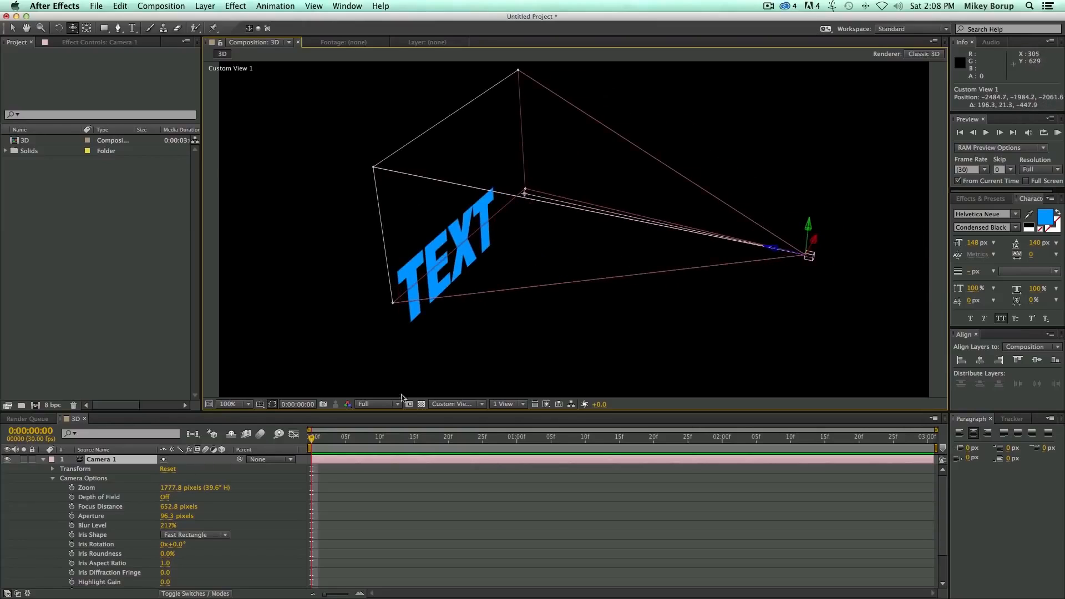
key("super+alt+shift+backslash")
key("super+alt+shift+backslash")
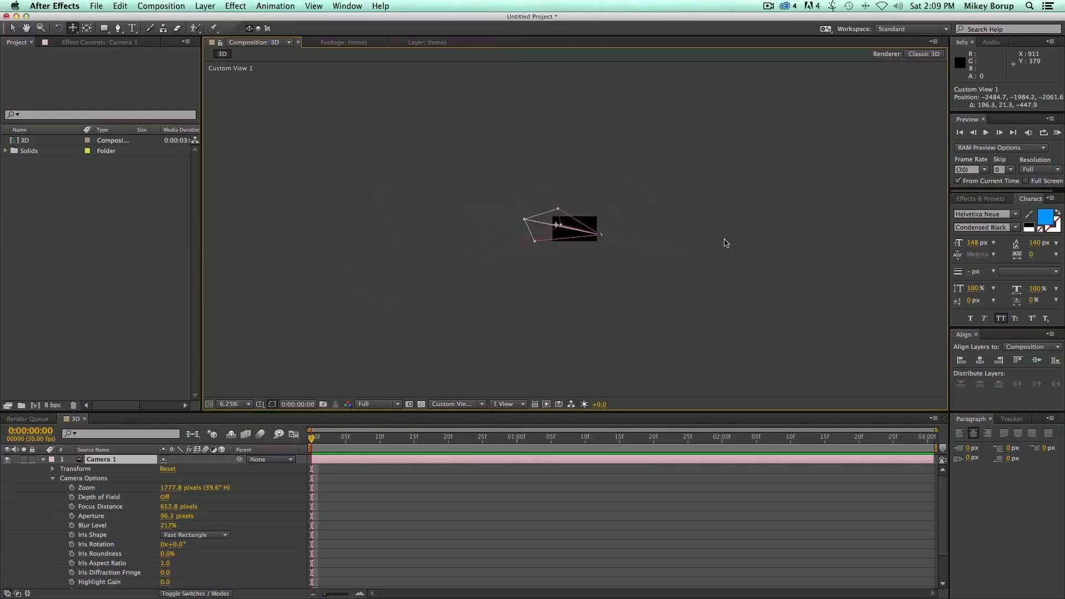
key("period")
Step: Move the camera back in front of the text to about position 560, 300, -1411, orbiting Custom View 1 to check its placement
key("v")
key("c")
left_click_drag(691, 235, 630, 348)
key("v")
key("c")
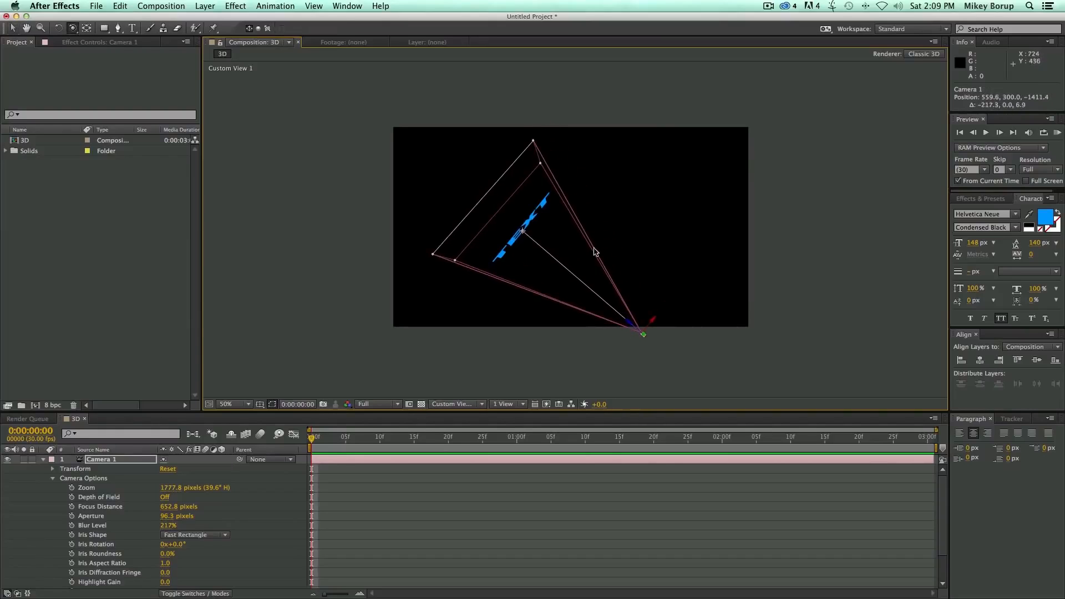
left_click_drag(597, 255, 606, 191)
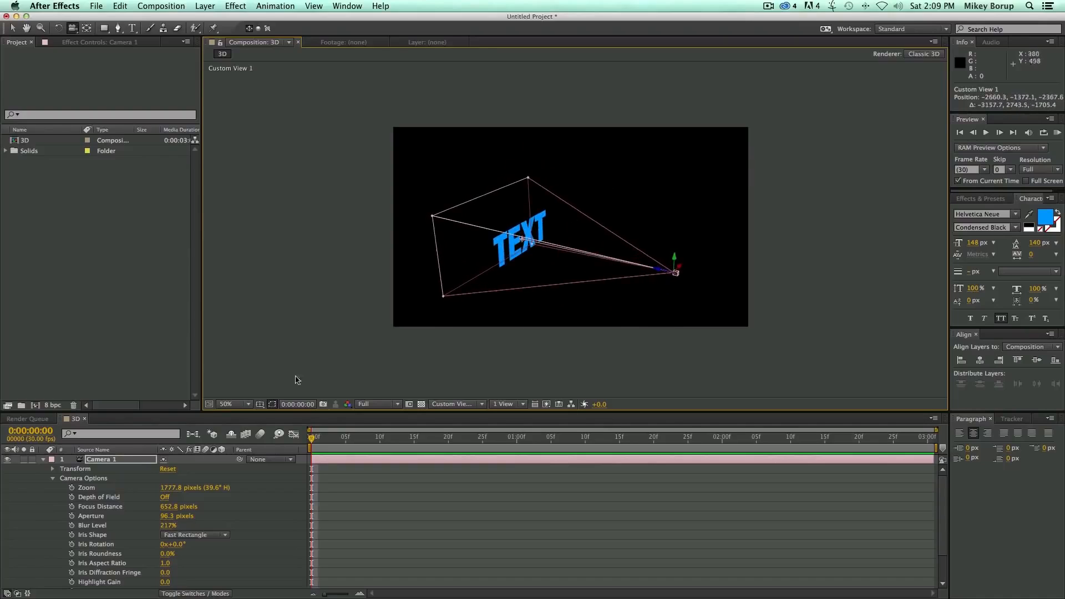
Step: Turn on Depth of Field and set the camera's Focus Distance to 1460.8 pixels, placing the focus plane near the text
left_click(165, 497)
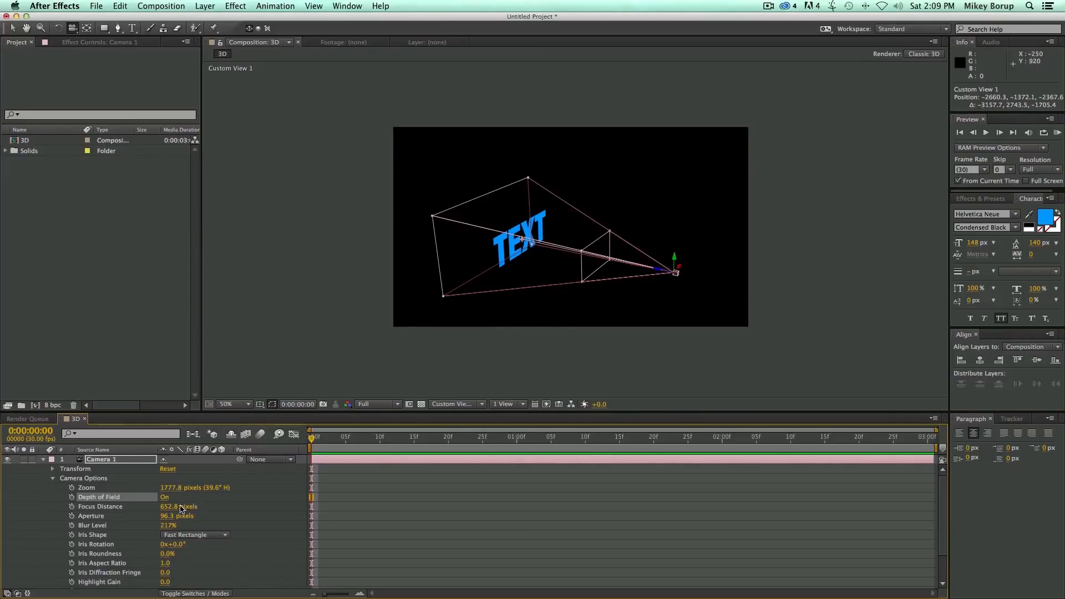
left_click_drag(172, 510, 660, 551)
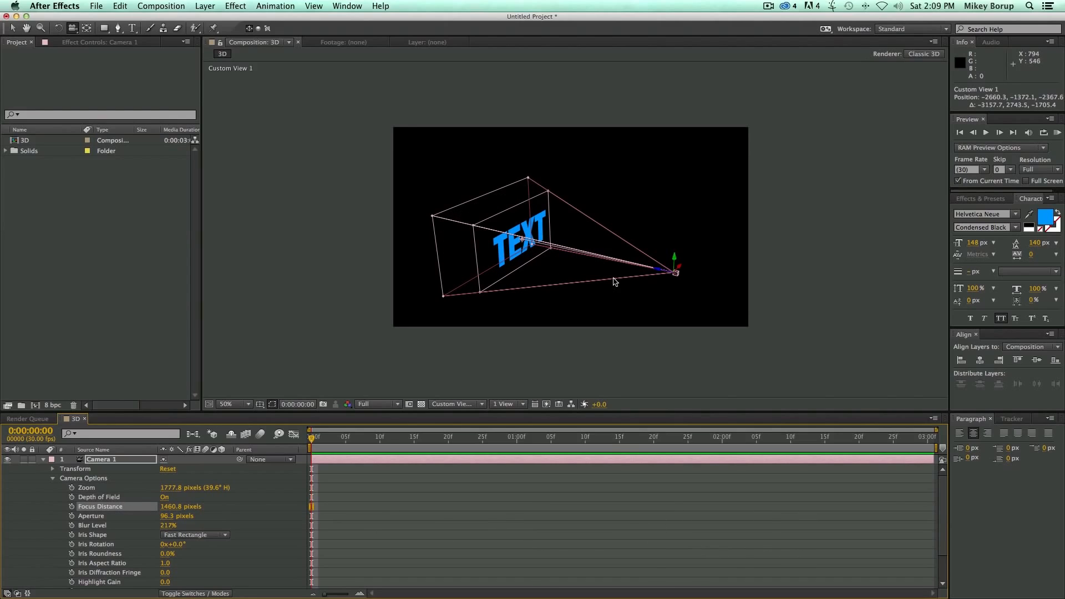
Step: Set the camera's Focus Distance to 1408.8 pixels using a side-on Custom View 1, and check the text's sharpness through the Active Camera
left_click_drag(609, 277, 648, 253)
left_click_drag(175, 512, 134, 503)
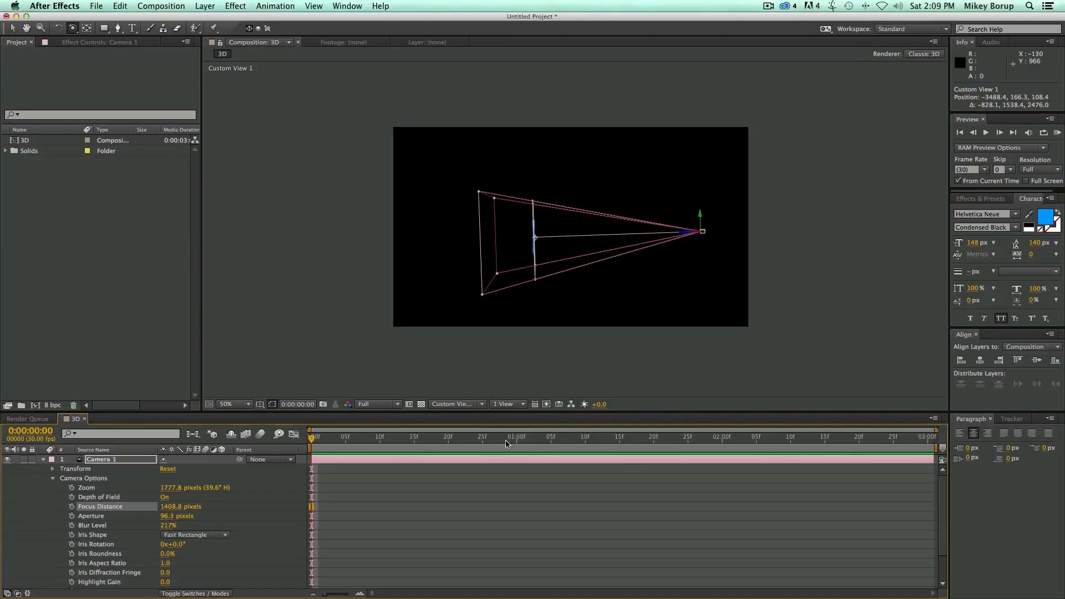
left_click(388, 404)
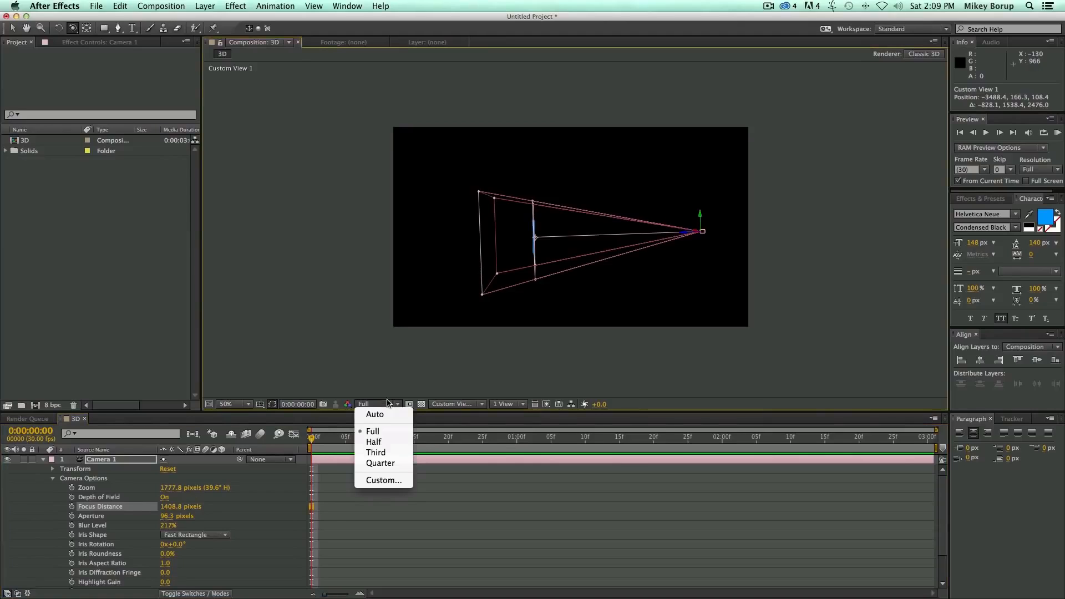
left_click(453, 404)
left_click(453, 404)
left_click(452, 415)
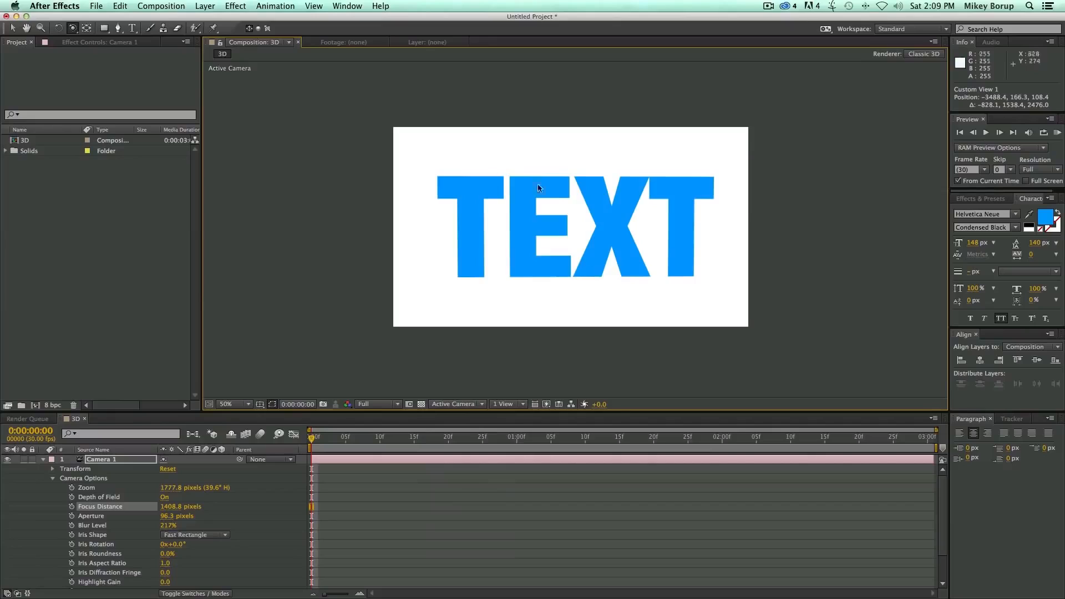
Step: Using Custom View 1, shorten the camera's Focus Distance to 745.8 pixels and check the text's blur through the Active Camera
left_click(455, 405)
left_click(465, 518)
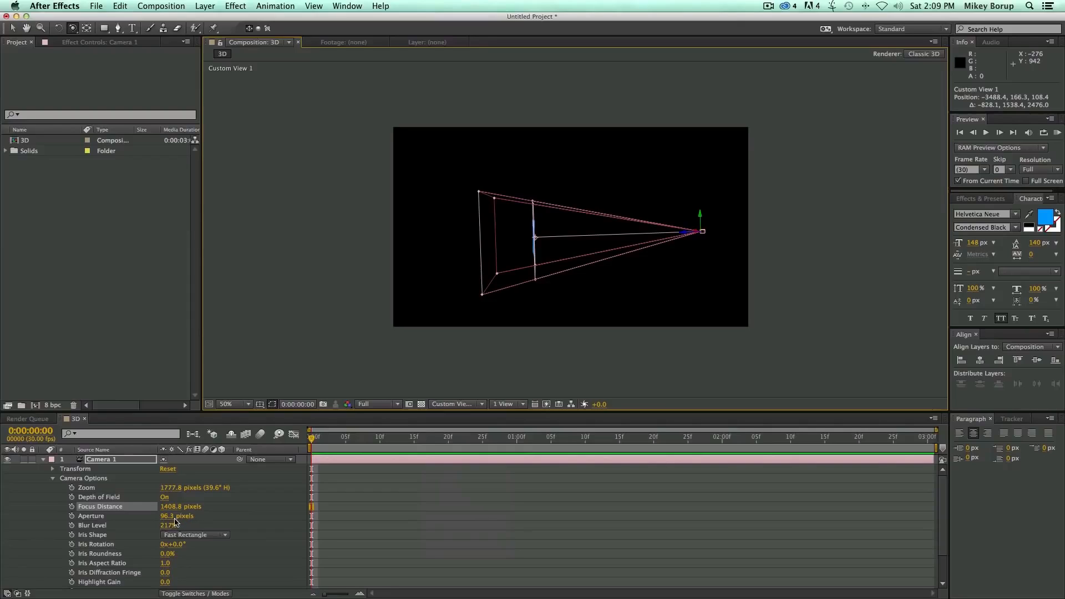
left_click_drag(171, 507, 127, 525)
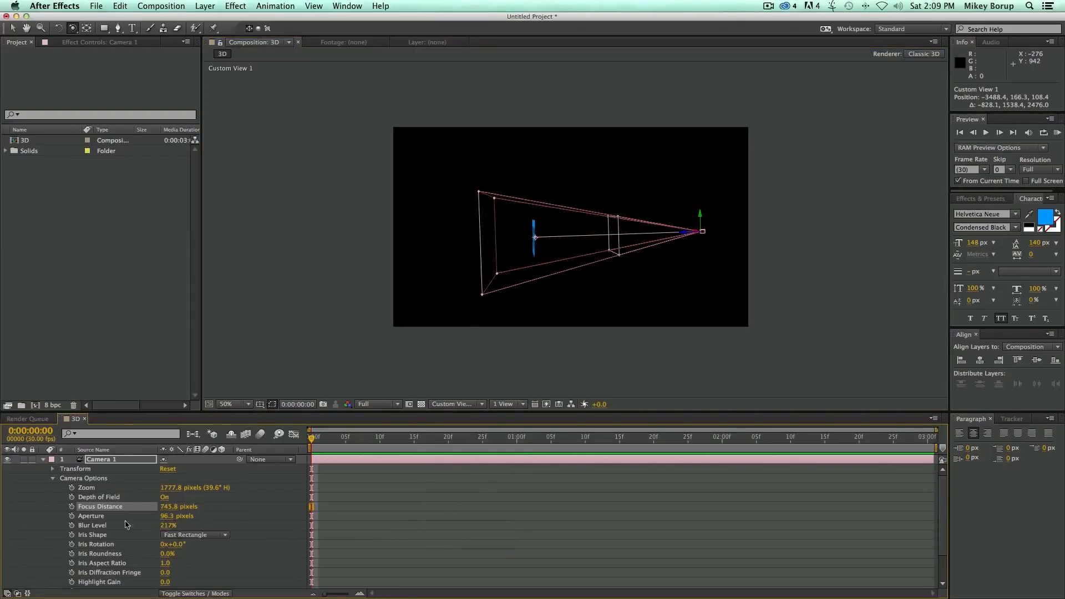
left_click(454, 404)
left_click(457, 416)
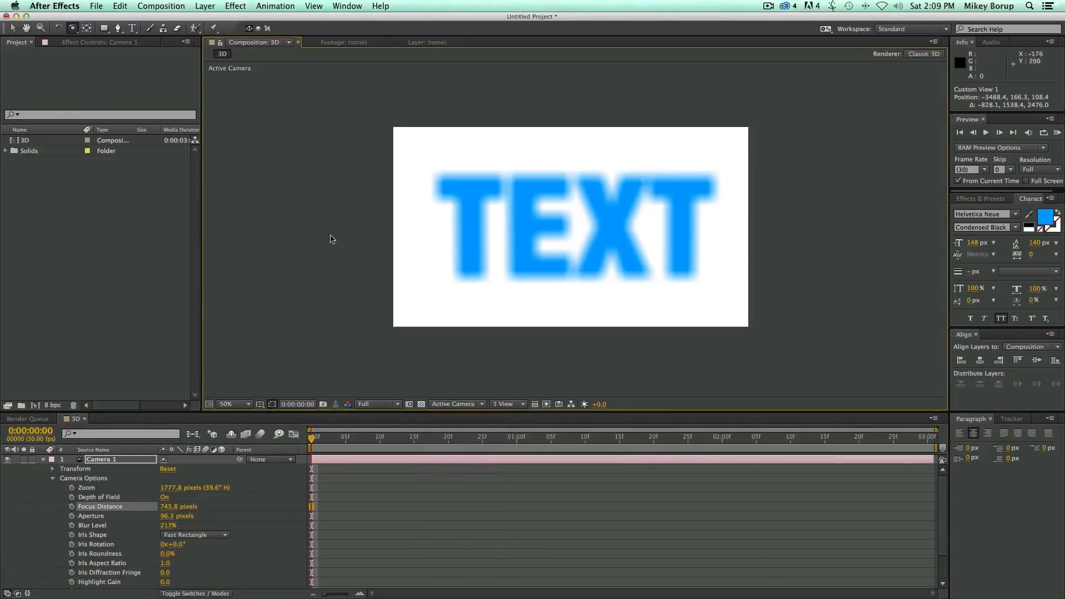
Step: Turn off Depth of Field for Camera 1 and collapse the camera's properties
left_click(165, 498)
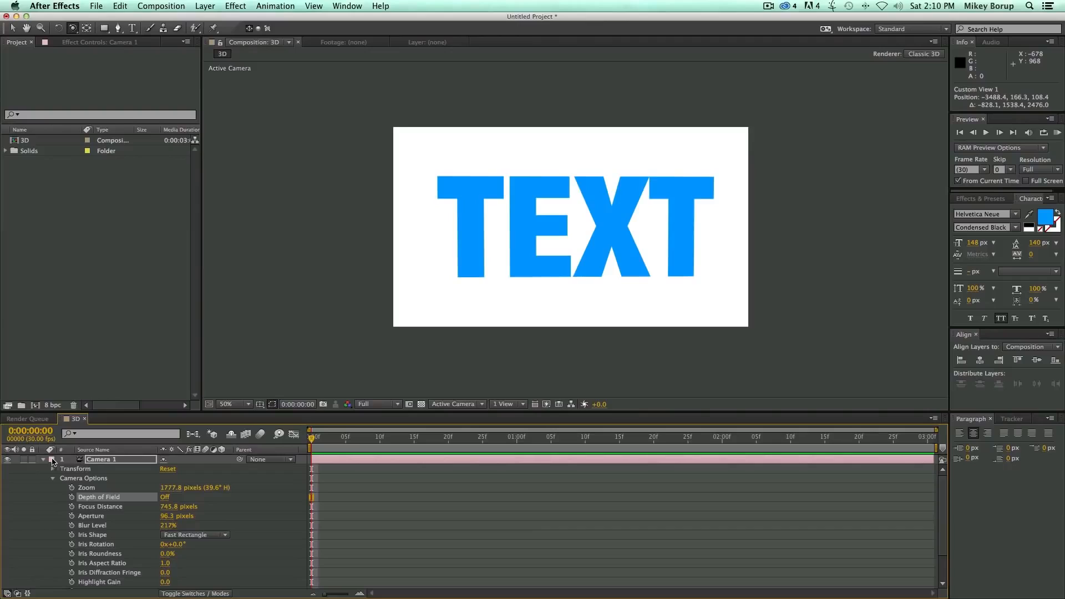
left_click(43, 461)
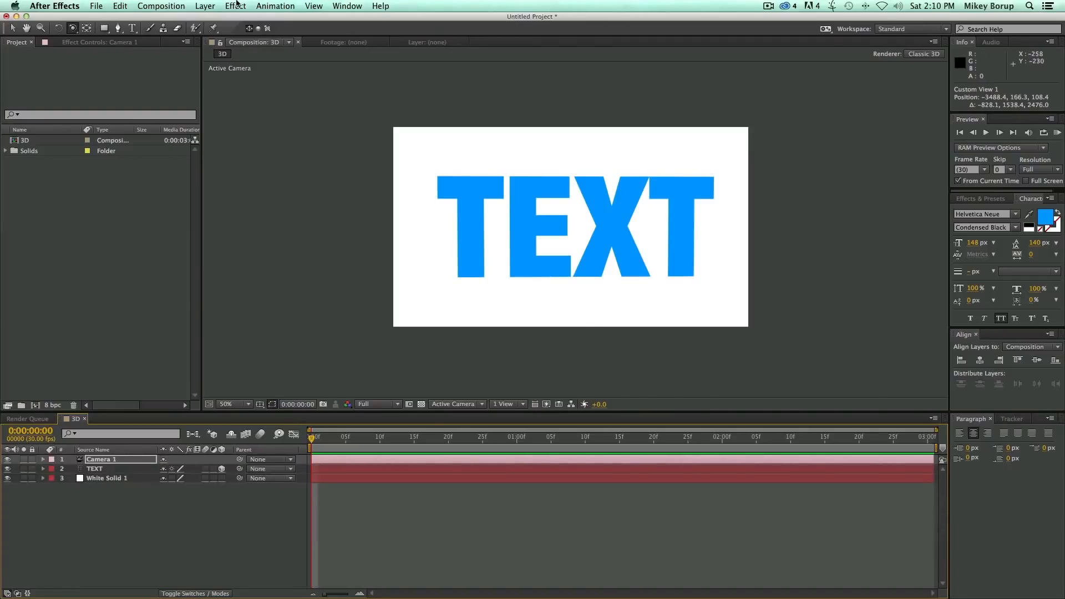
Step: Start a new light layer, review the available light types, and keep Spot
left_click(206, 6)
mouse_move(211, 19)
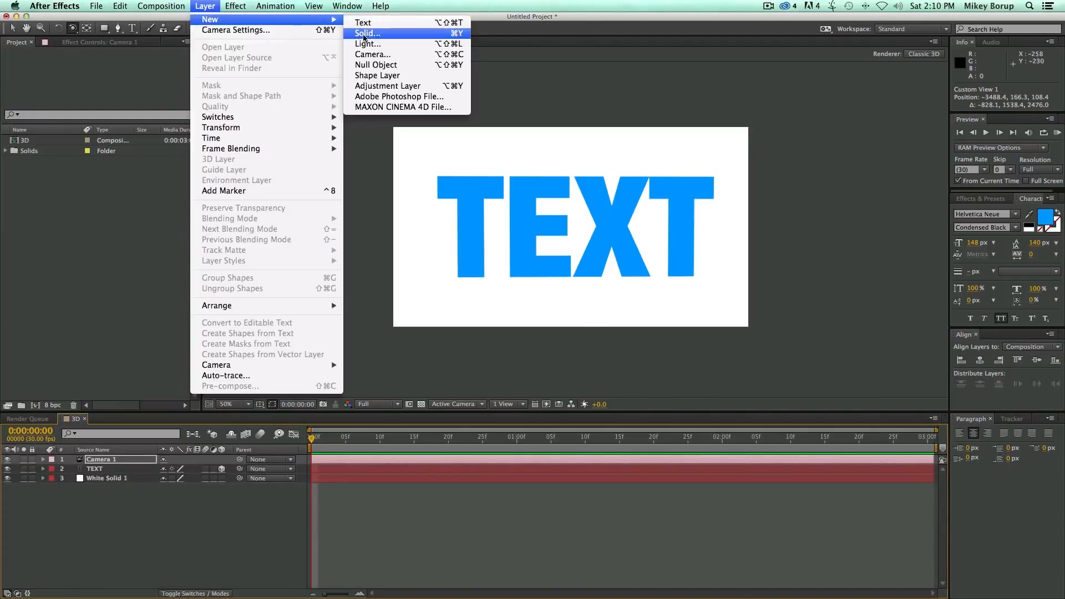
left_click(376, 45)
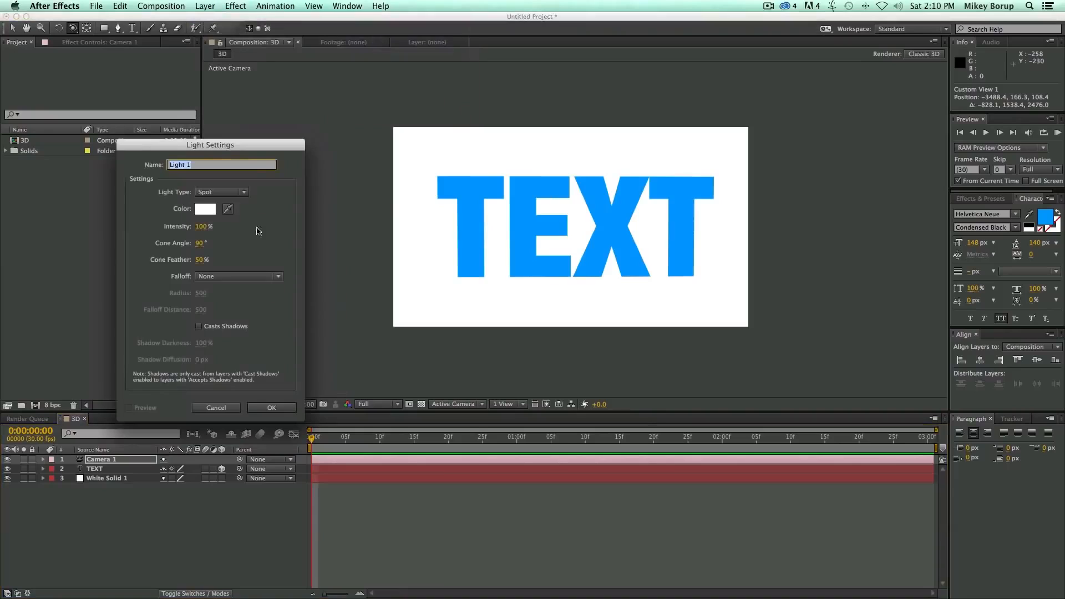
left_click_drag(232, 146, 269, 134)
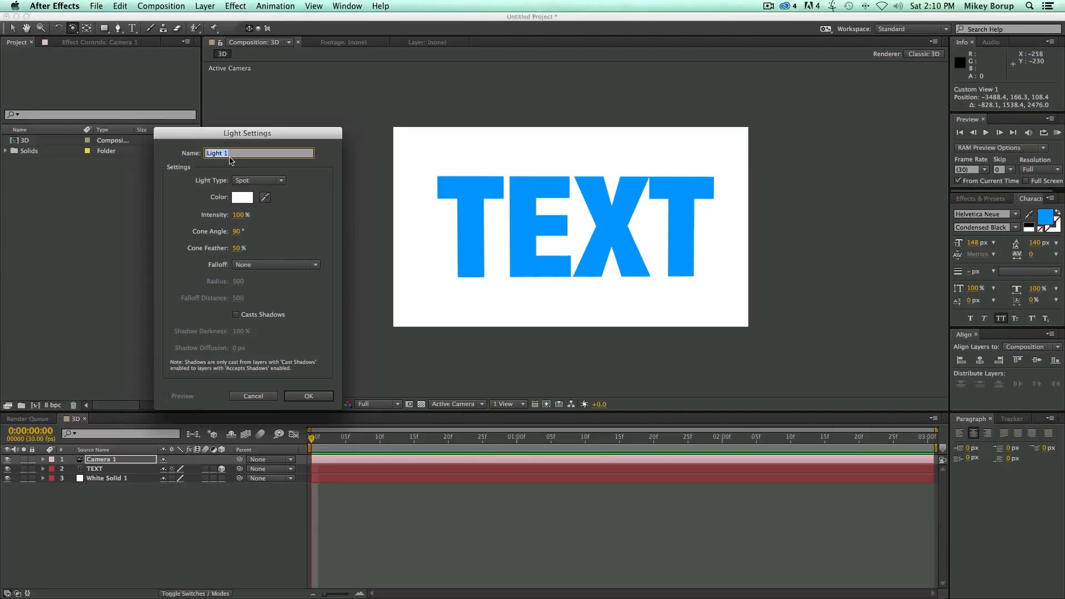
left_click(258, 182)
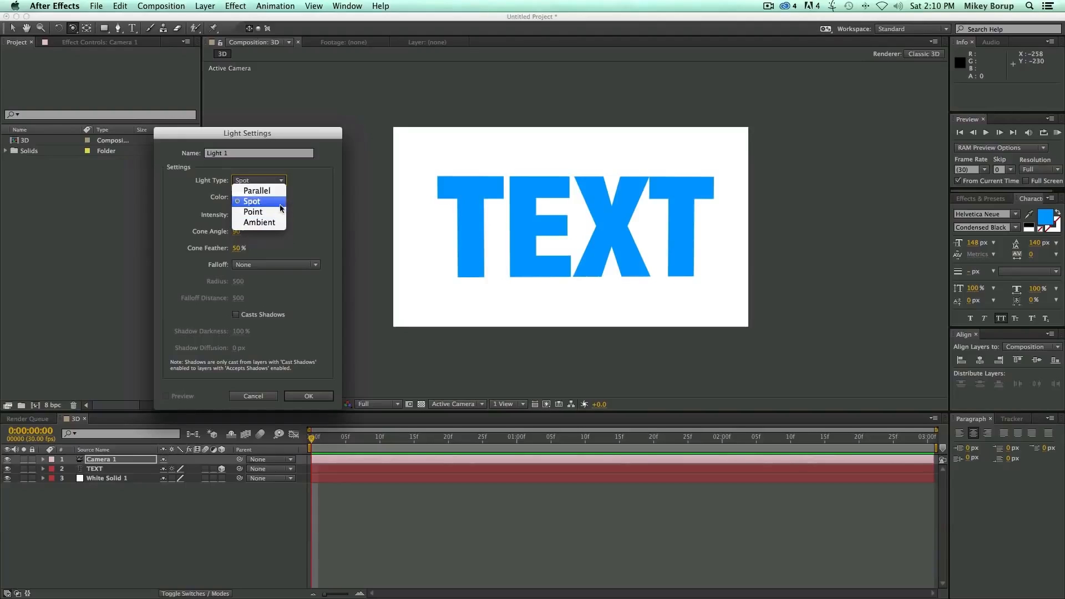
left_click(314, 212)
Step: Set the new light's color to red FF3D3D, enable Casts Shadows, and create the light
left_click(242, 198)
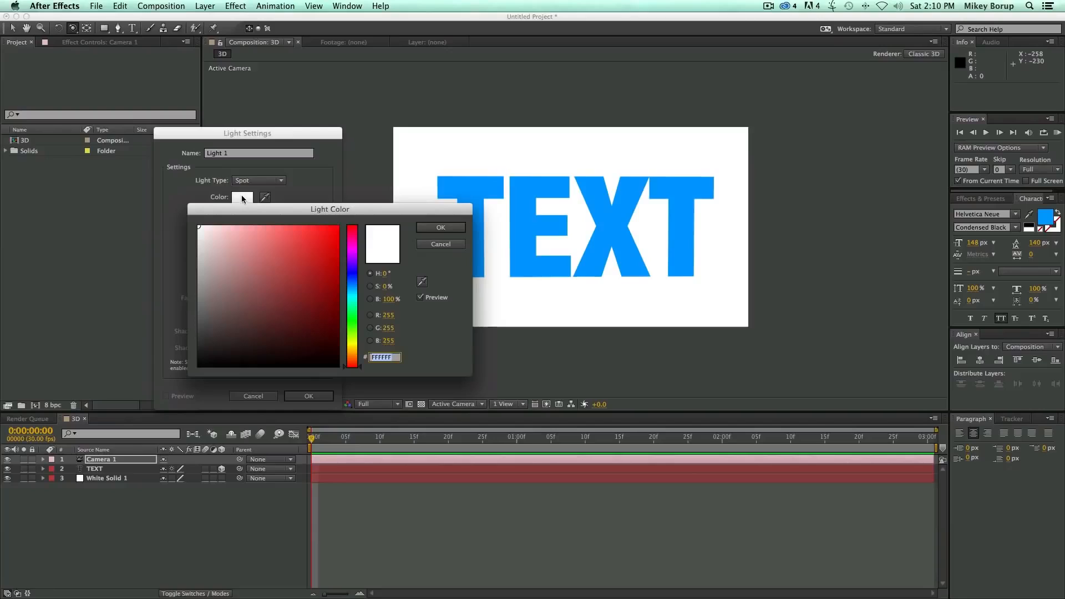
left_click_drag(294, 279, 304, 224)
left_click(441, 229)
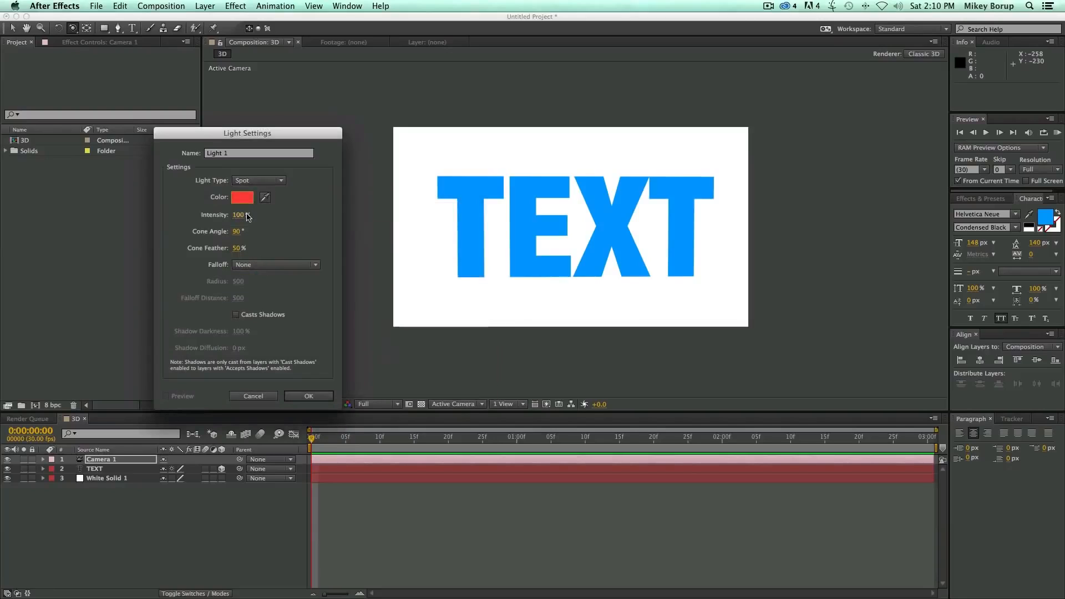
left_click(276, 266)
left_click(236, 316)
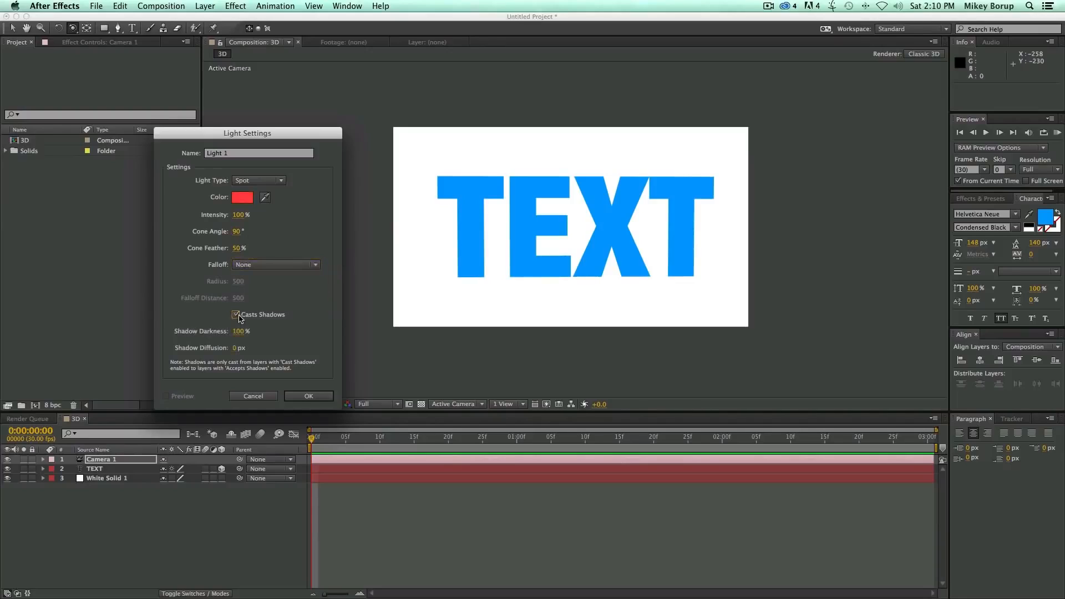
left_click(307, 397)
Step: Move Light 1 to the upper right end of the text, at about position 738.7, 261.3, -822.8
key("v")
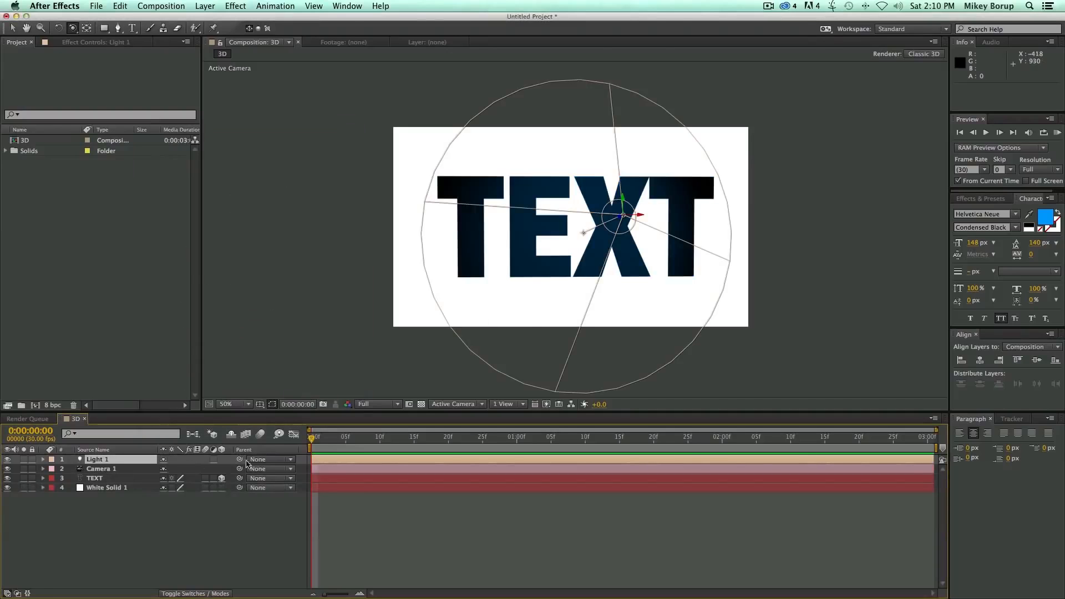
left_click_drag(623, 218, 569, 240)
left_click_drag(470, 301, 753, 241)
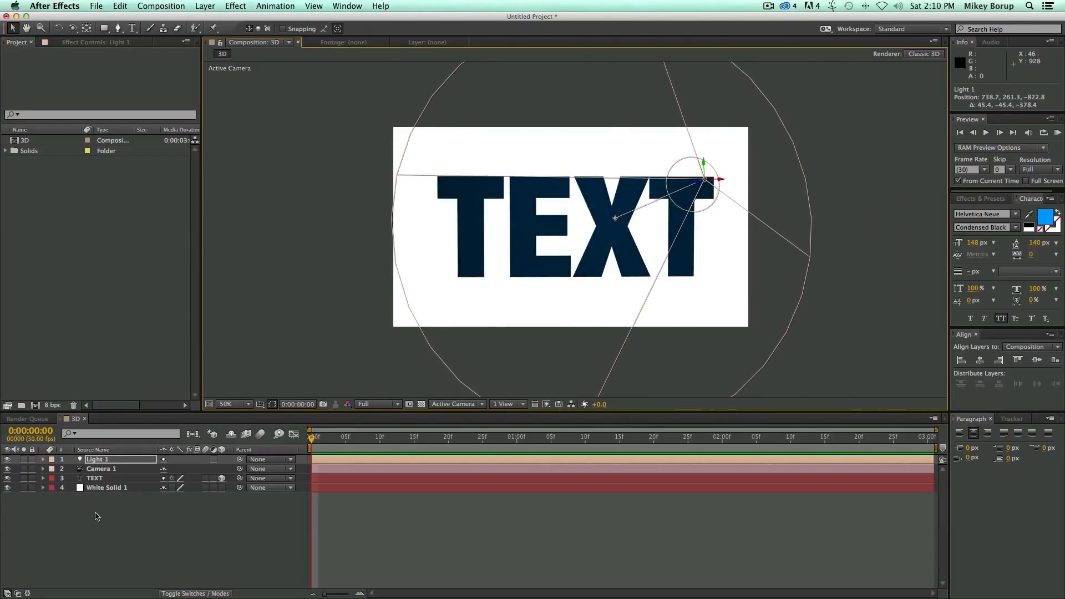
Step: Toggle the TEXT layer between 2D and 3D to compare how the light affects it, leaving it in 3D
left_click(105, 479)
left_click(222, 478)
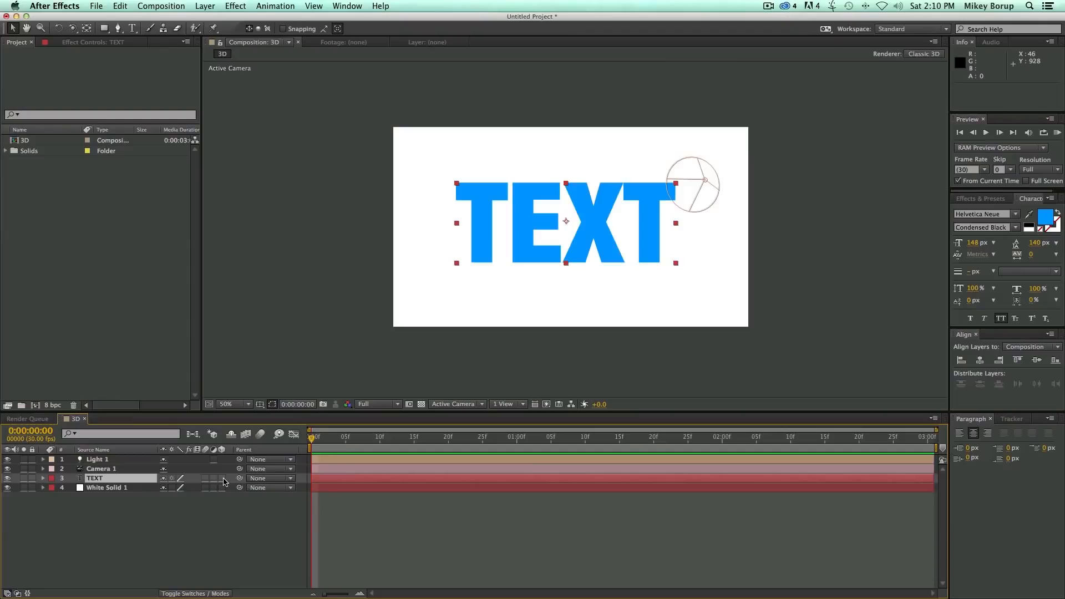
left_click(222, 479)
left_click(222, 479)
left_click(223, 479)
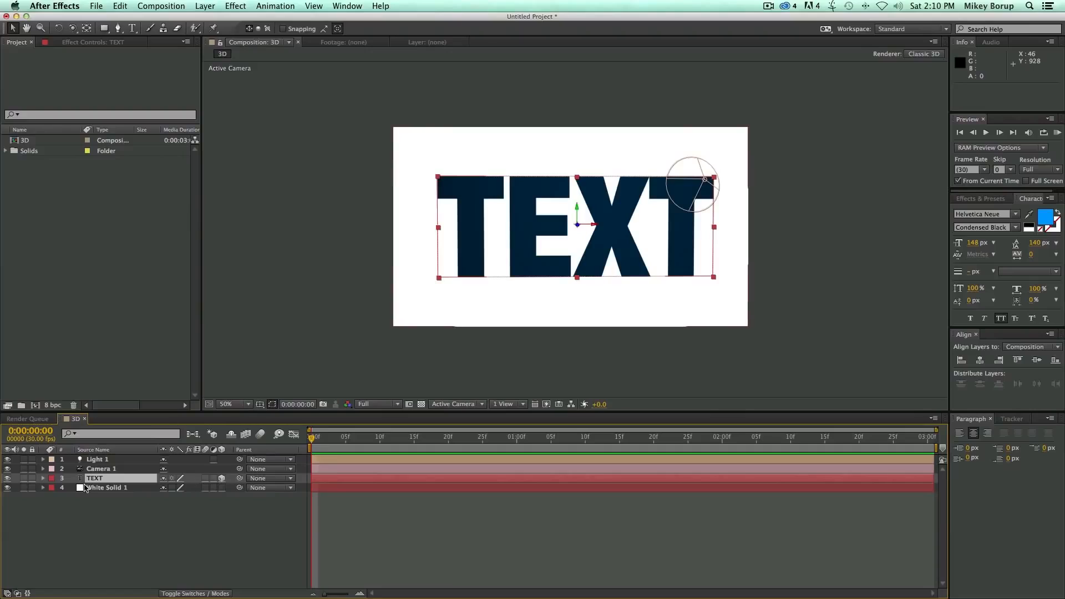
Step: Make the White Solid 1 background a 3D layer
left_click(222, 487)
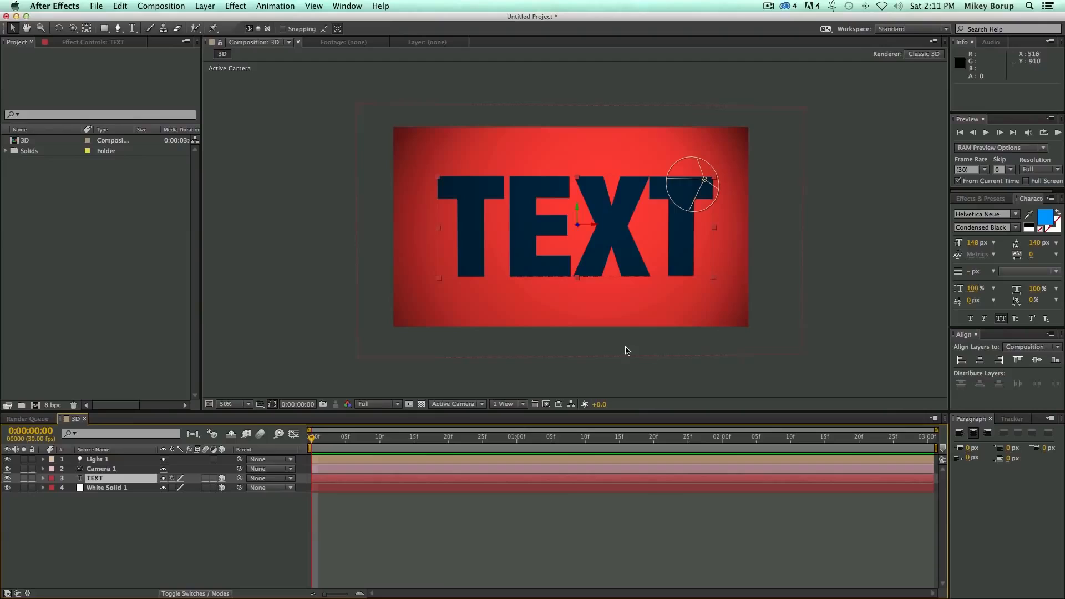
Step: Expose Light 1's Light Options in an enlarged timeline and change the light's color to white
left_click(117, 461)
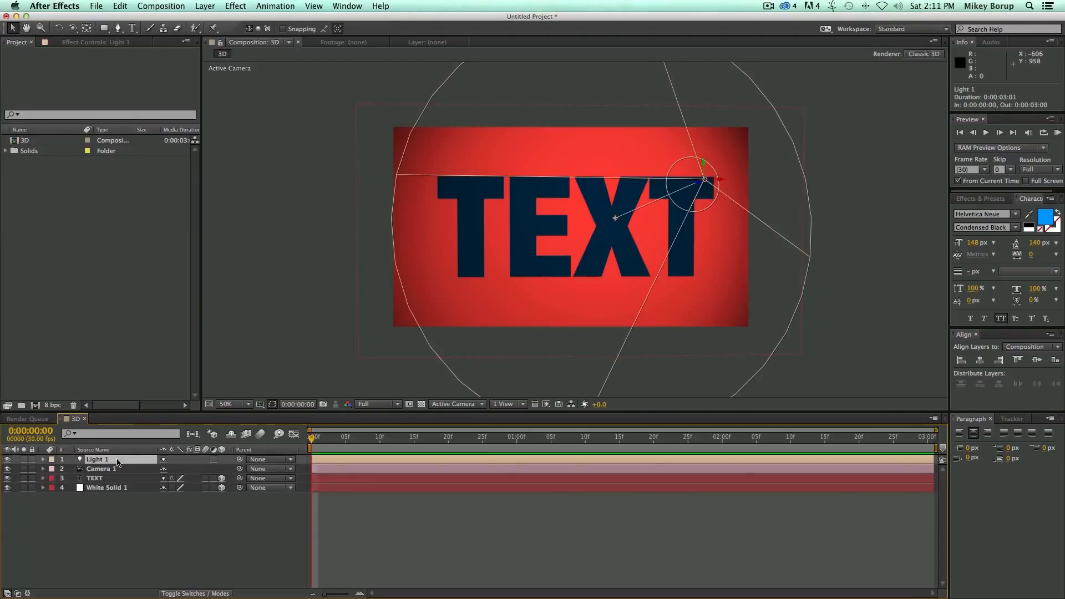
left_click(43, 459)
left_click(53, 478)
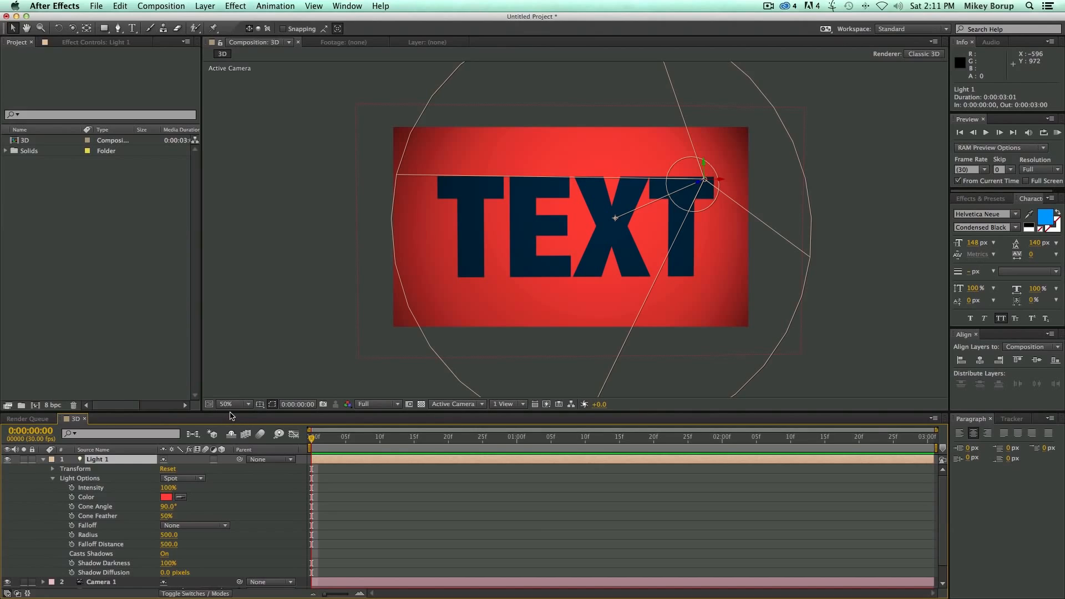
left_click_drag(208, 413, 227, 329)
left_click(169, 413)
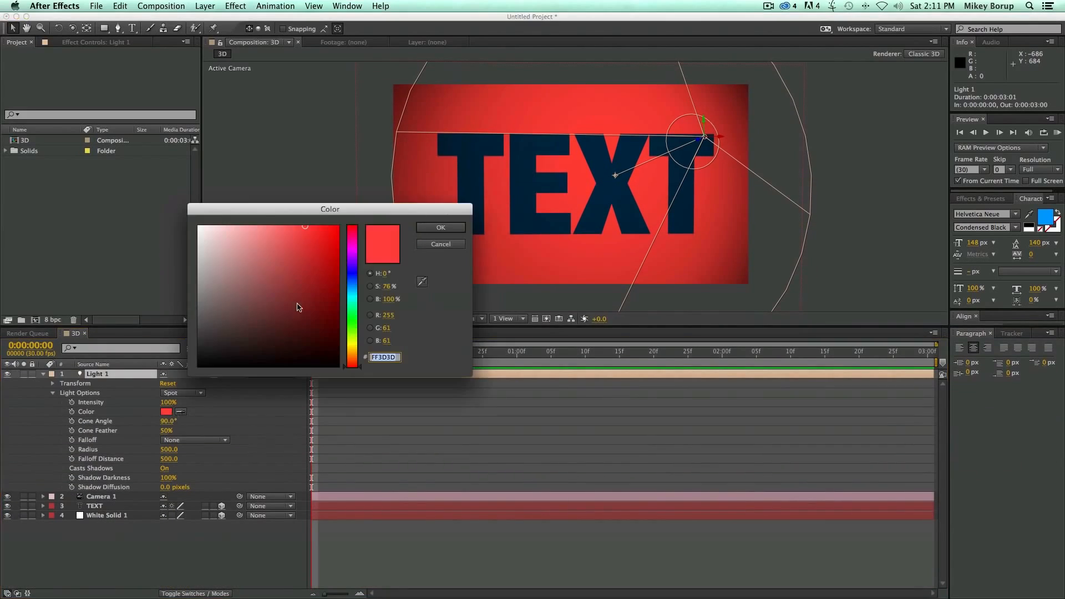
left_click_drag(299, 308, 174, 203)
left_click(440, 228)
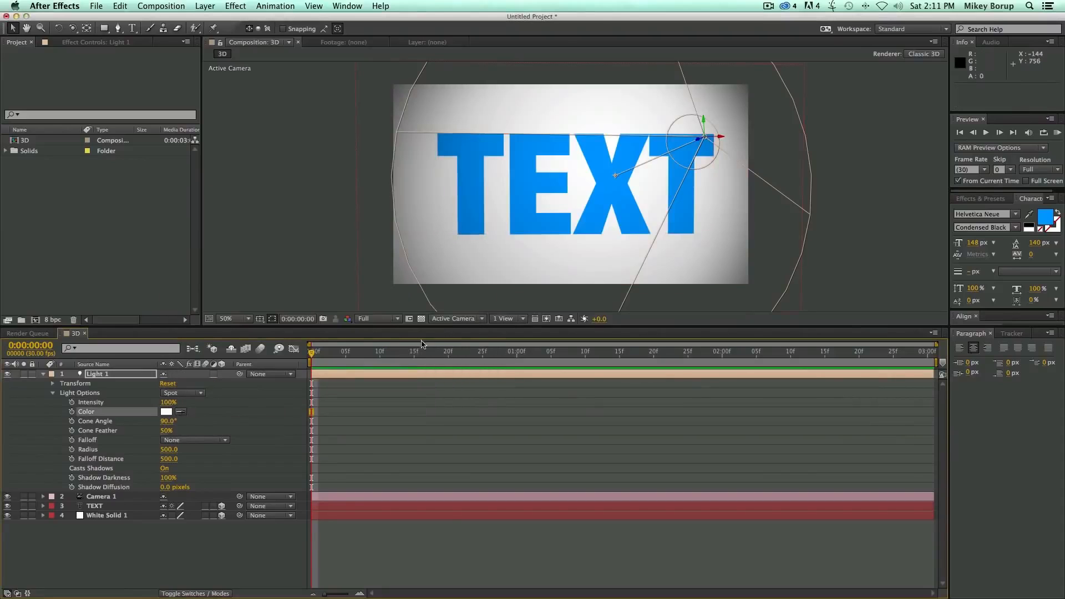
Step: Try raising the light's Intensity to 192%, and undo that change
left_click_drag(164, 405, 232, 408)
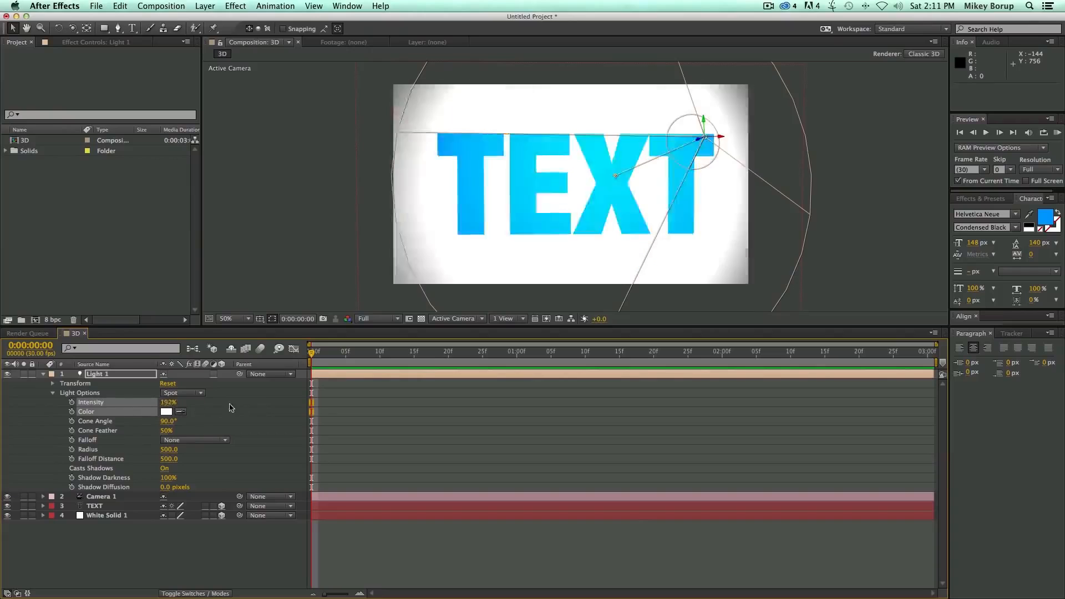
key("super+z")
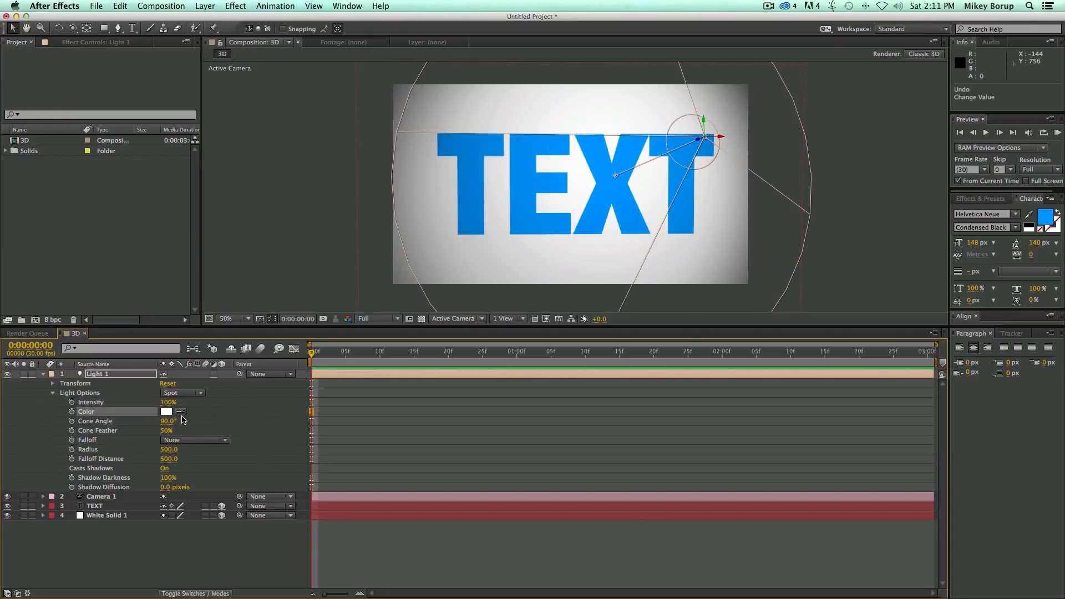
Step: Try different spotlight cones on Light 1: Cone Angles of 40°, 83° and 36°, with Cone Feather reduced to 0%
mouse_move(166, 421)
left_mouse_down()
mouse_move(206, 425)
mouse_move(130, 425)
mouse_move(169, 428)
mouse_move(150, 429)
left_mouse_up()
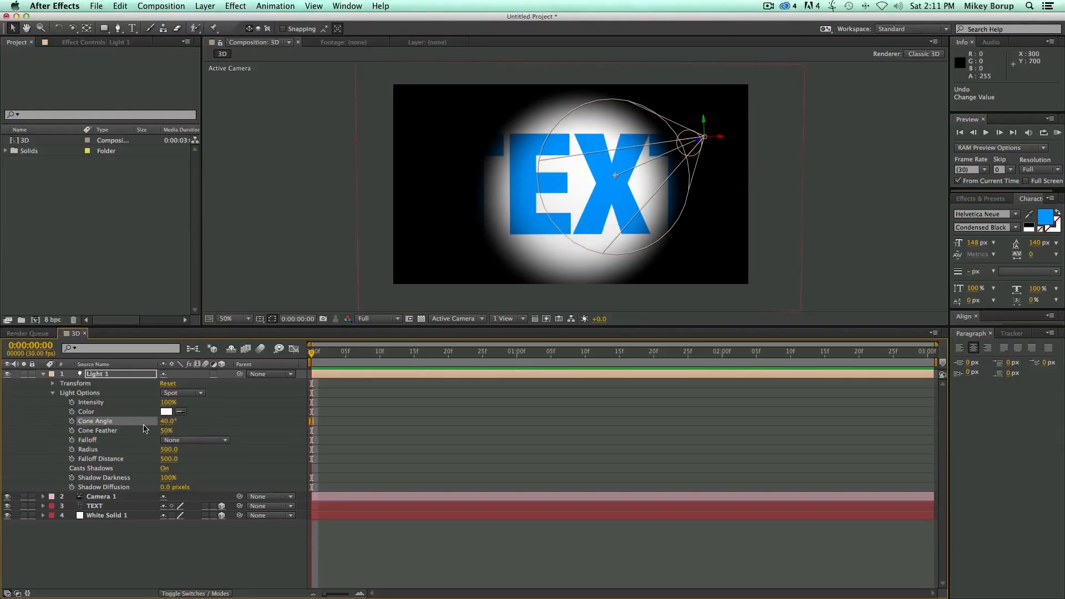
mouse_move(172, 426)
left_mouse_down()
mouse_move(157, 426)
mouse_move(193, 425)
left_mouse_up()
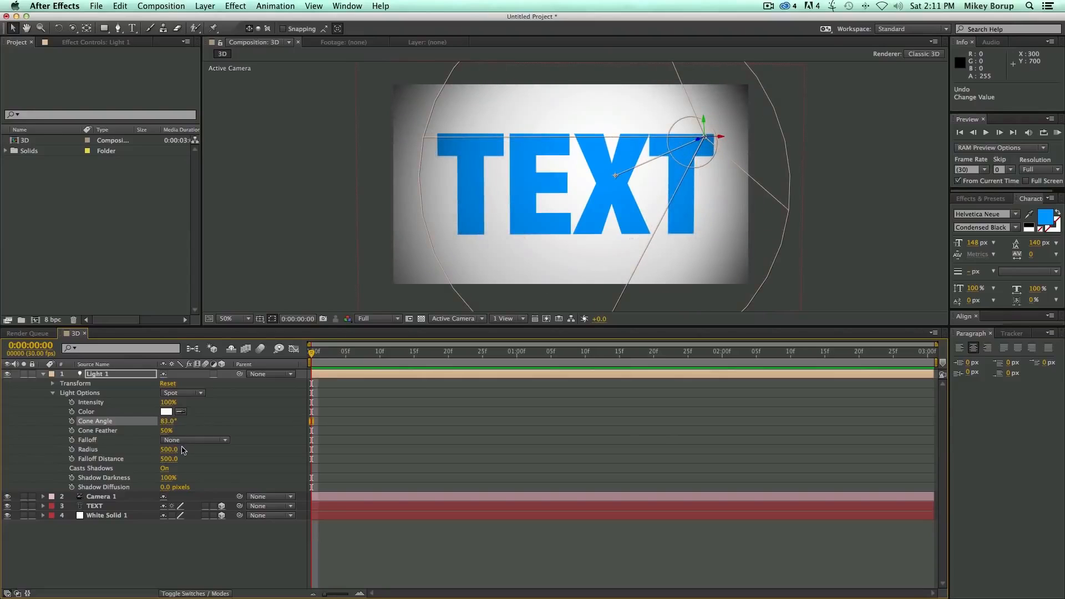
mouse_move(167, 432)
left_mouse_down()
mouse_move(227, 437)
mouse_move(138, 450)
mouse_move(162, 422)
mouse_move(146, 425)
mouse_move(168, 440)
left_mouse_up()
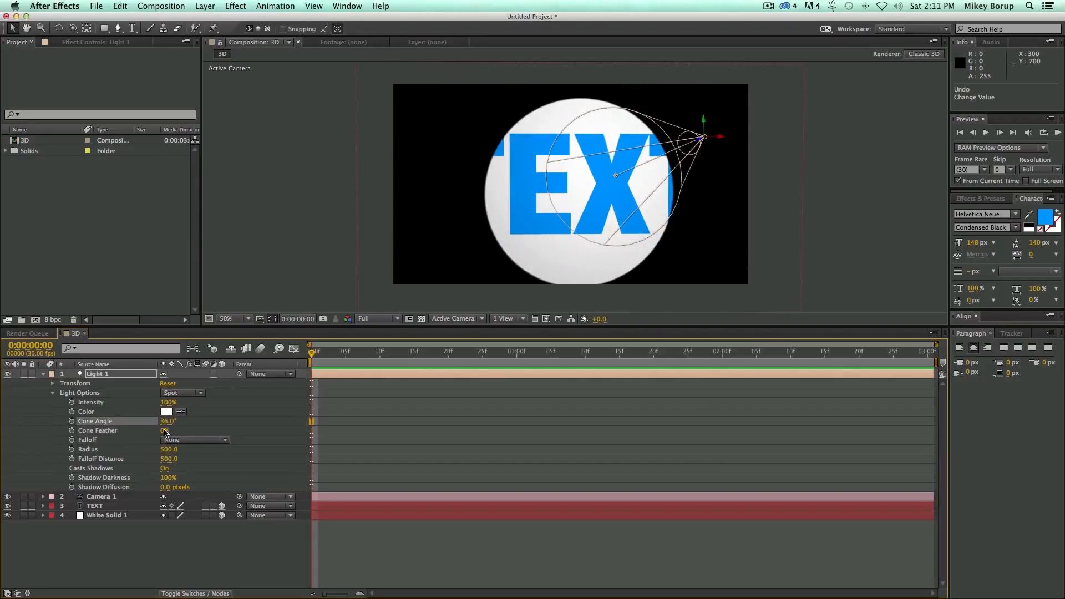
Step: Set Light 1's Cone Feather to 100% and its Cone Angle to 88°
left_click_drag(167, 433, 257, 440)
left_click(218, 435)
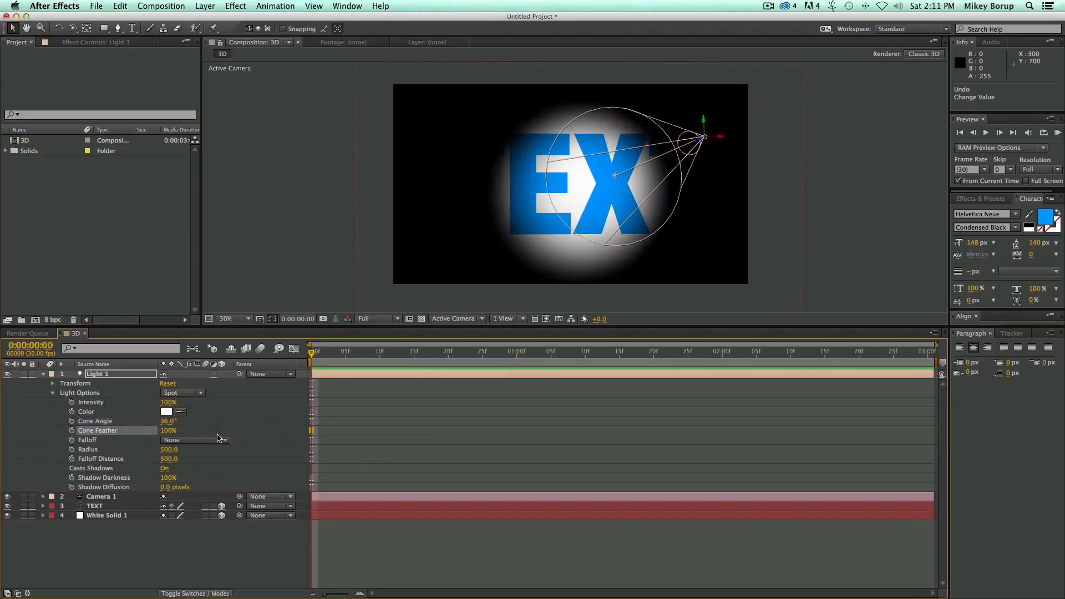
left_click_drag(169, 424, 200, 428)
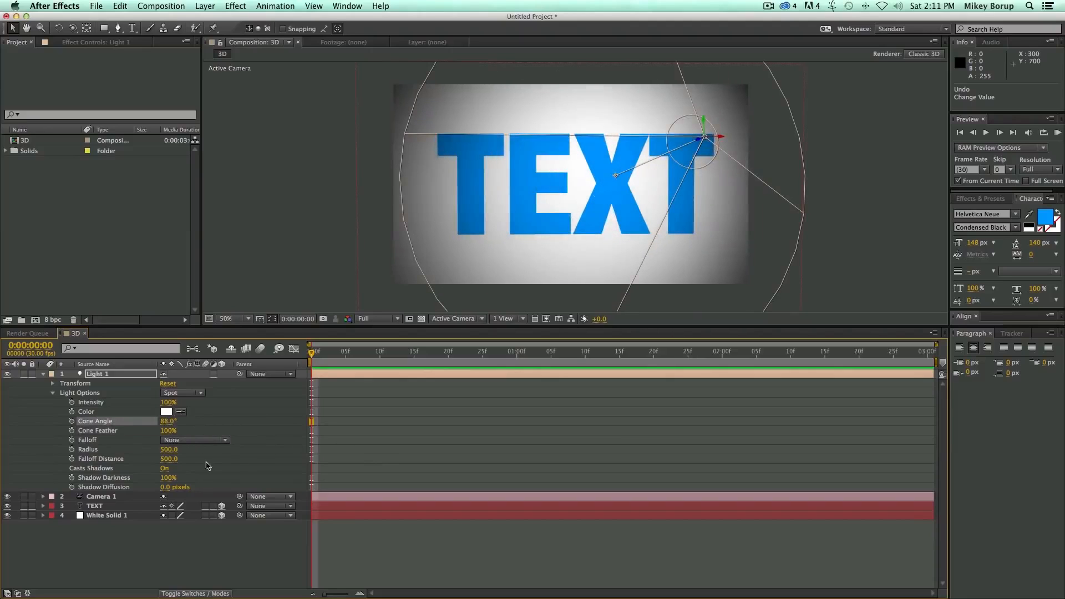
Step: Keep the light's Casts Shadows option on and move the TEXT layer forward to a Z position of -210
left_click(165, 468)
left_click(106, 506)
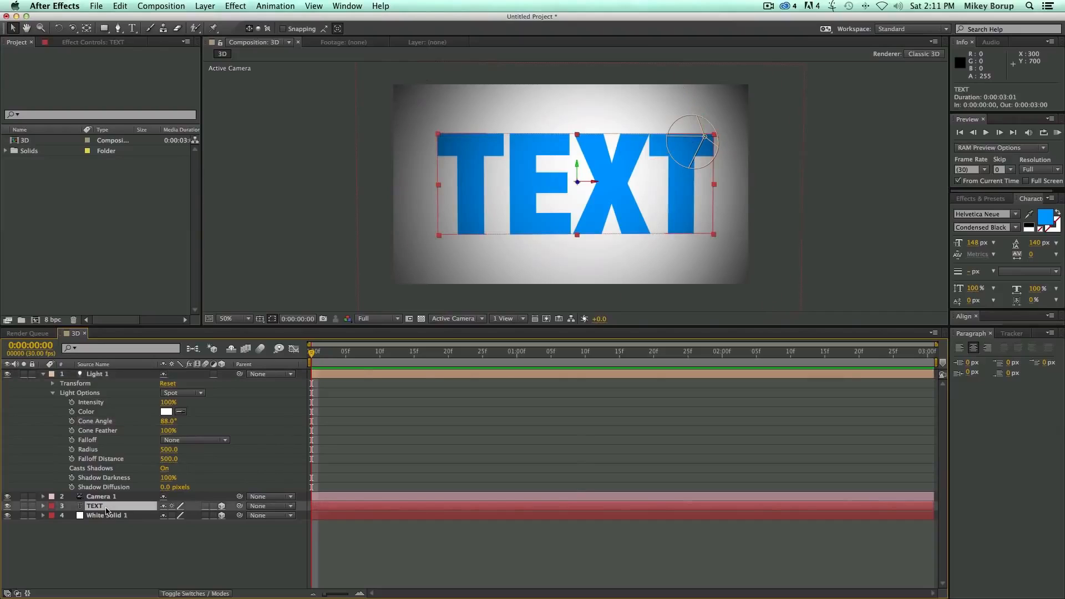
key("p")
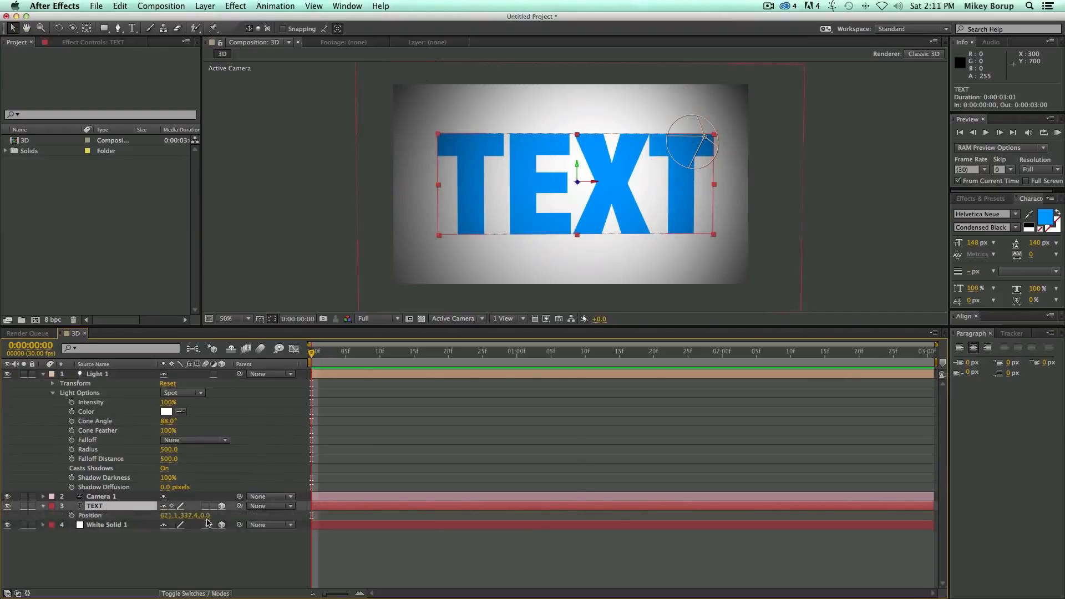
left_click_drag(204, 518, 82, 509)
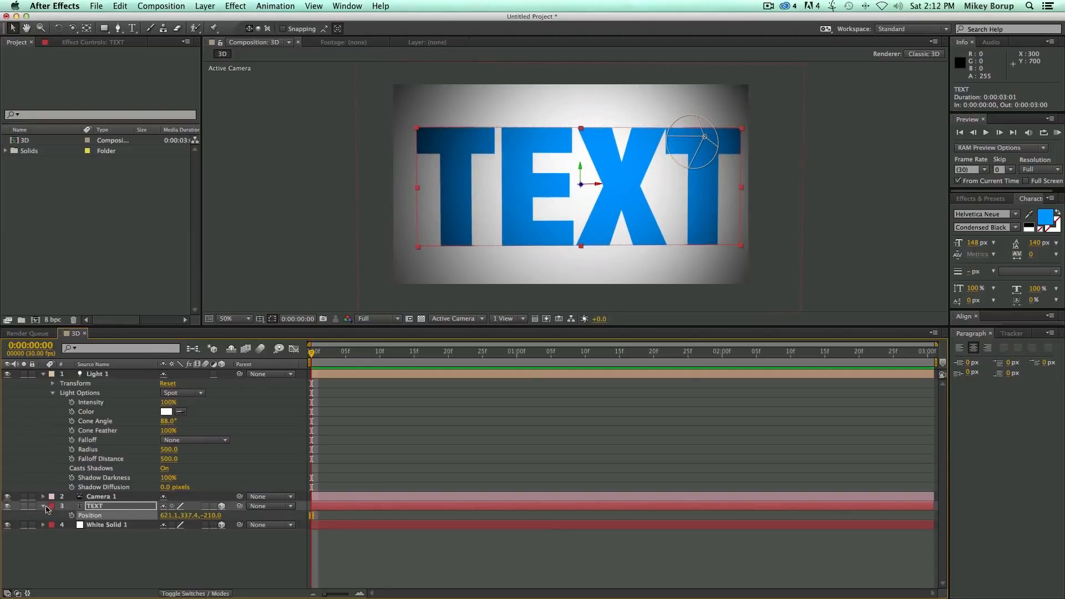
Step: Turn on Casts Shadows in the TEXT layer's Material Options
left_click(43, 506)
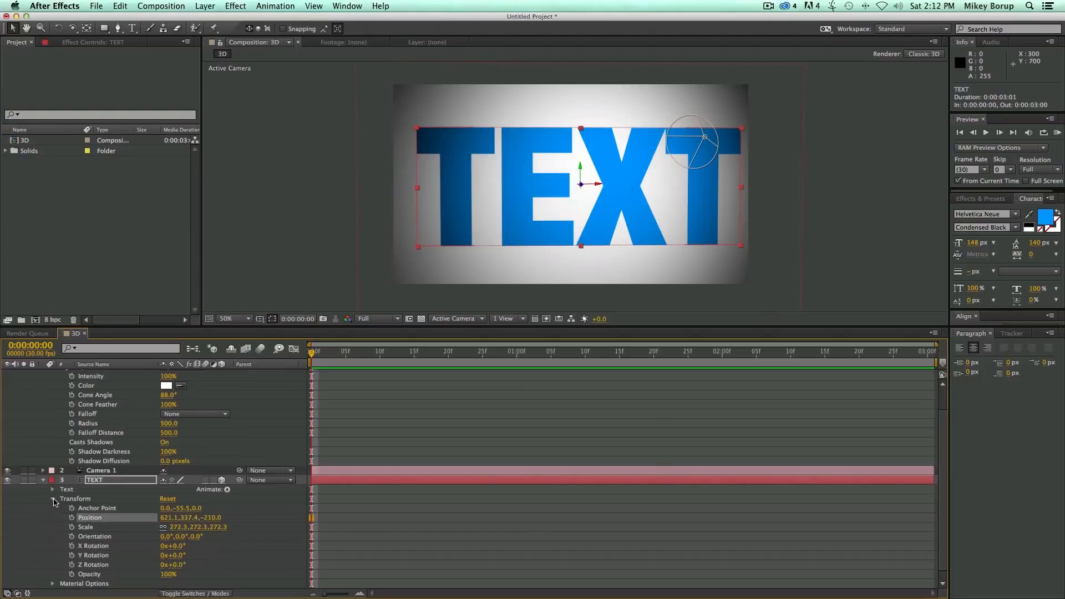
left_click(53, 500)
left_click(53, 535)
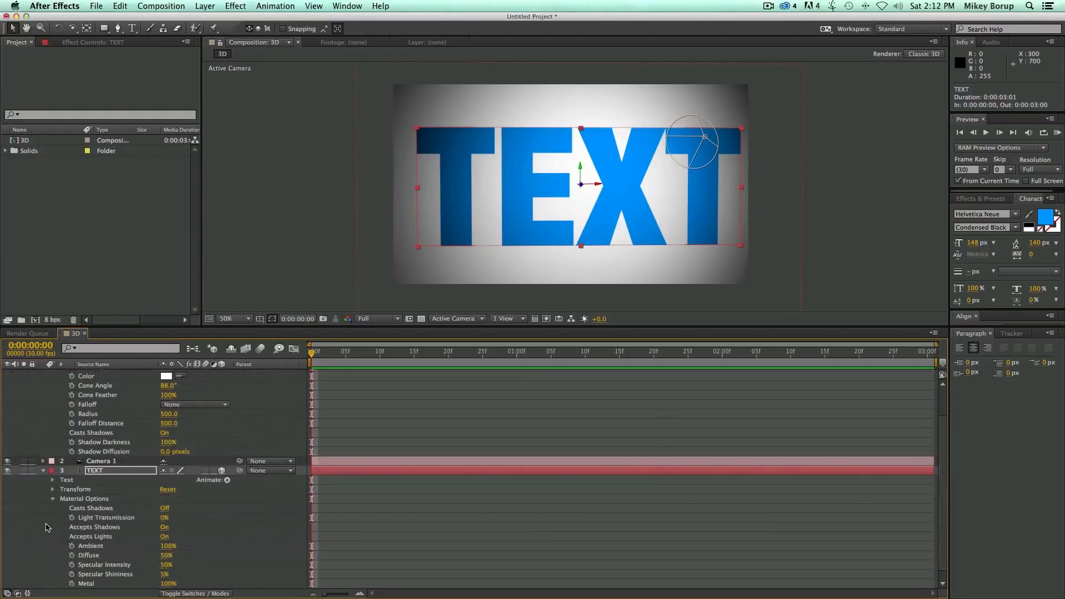
left_click(165, 509)
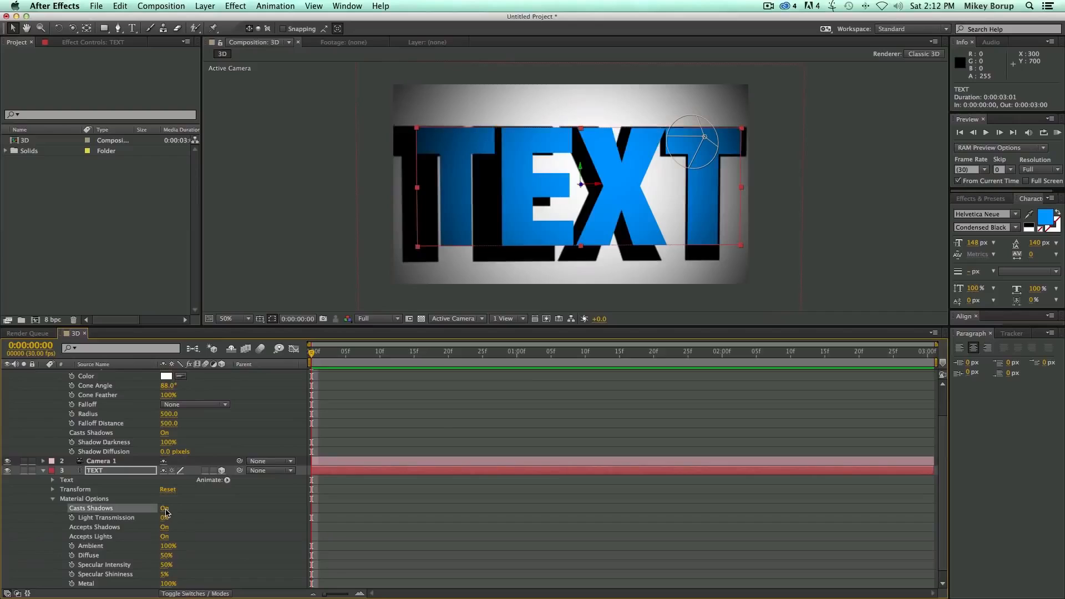
left_click(43, 471)
Step: Move the White Solid 1 layer back to a Z position of 305
left_click(118, 517)
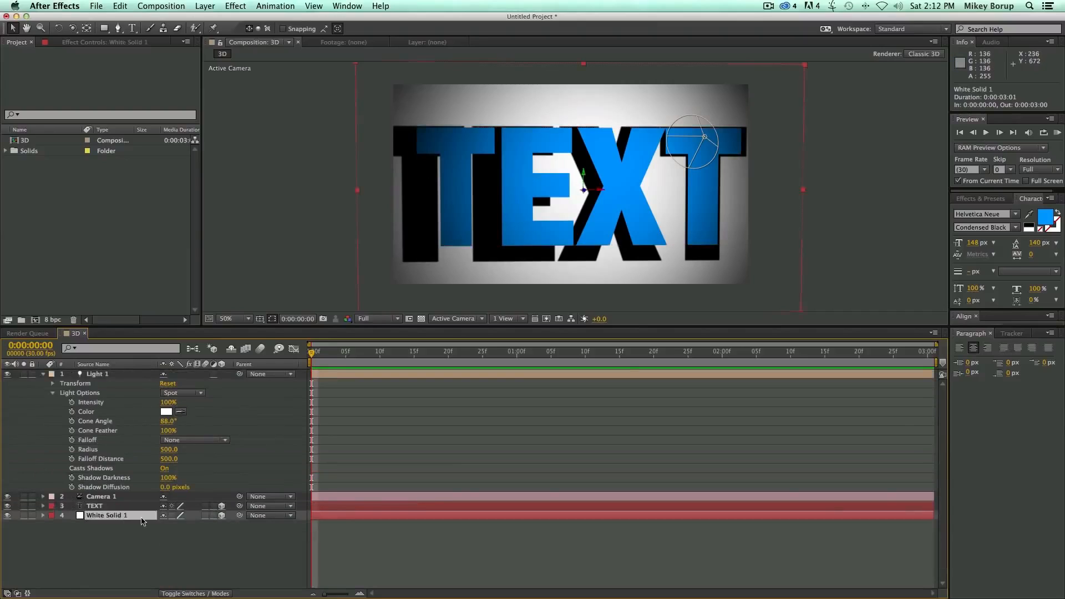
key("p")
left_click_drag(210, 529, 145, 530)
left_click_drag(1, 549, 448, 597)
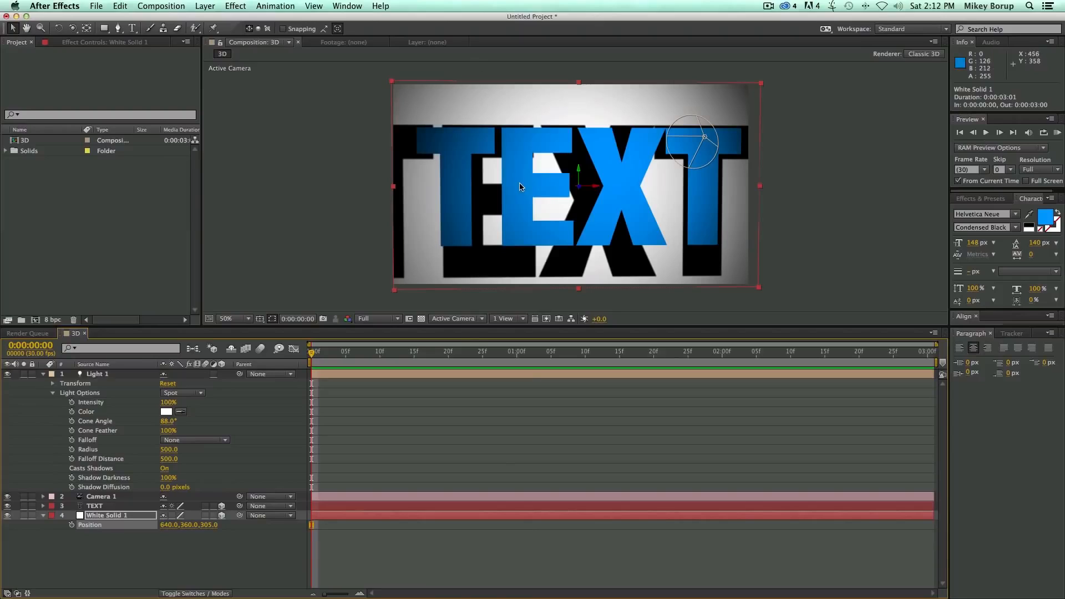
Step: Inspect the text and its shadow from several angles in Custom View 1, with the transparency grid on and the composition fitted to the viewer
left_click(477, 319)
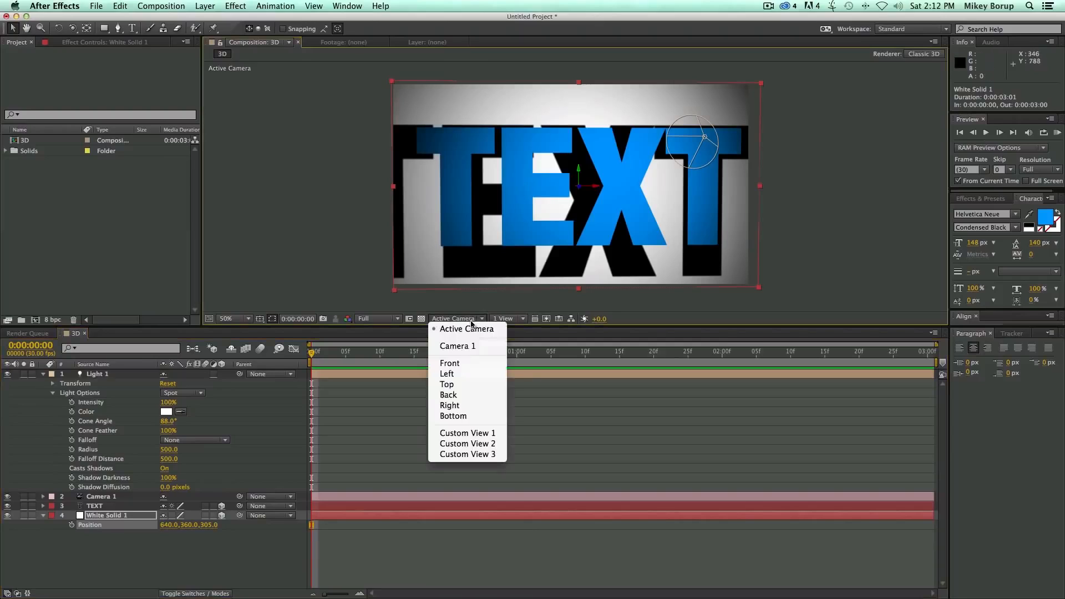
left_click(479, 433)
key("c")
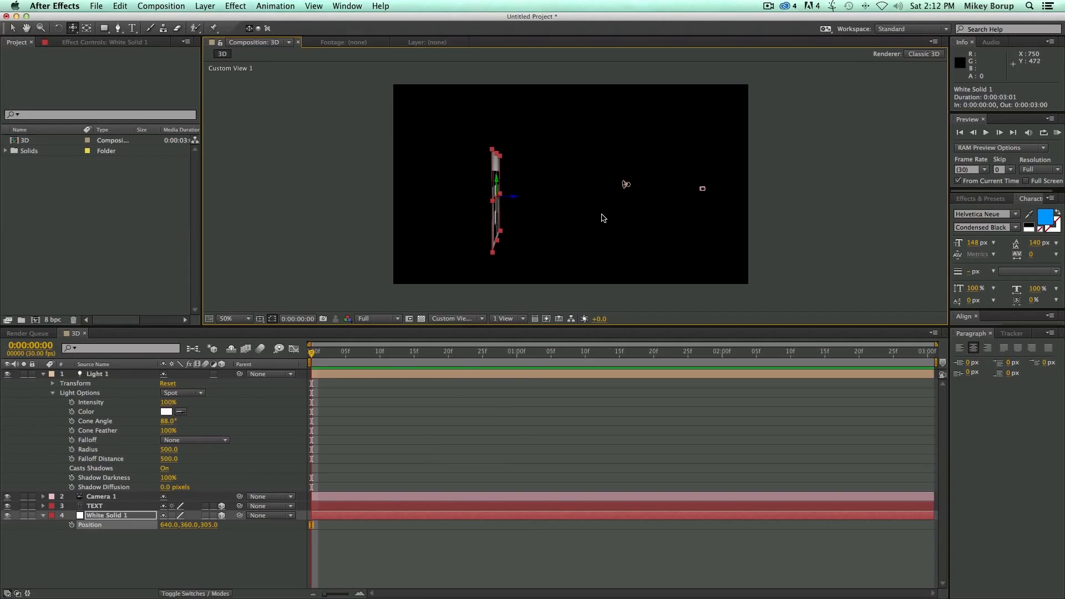
left_click_drag(607, 214, 431, 223)
left_click(421, 318)
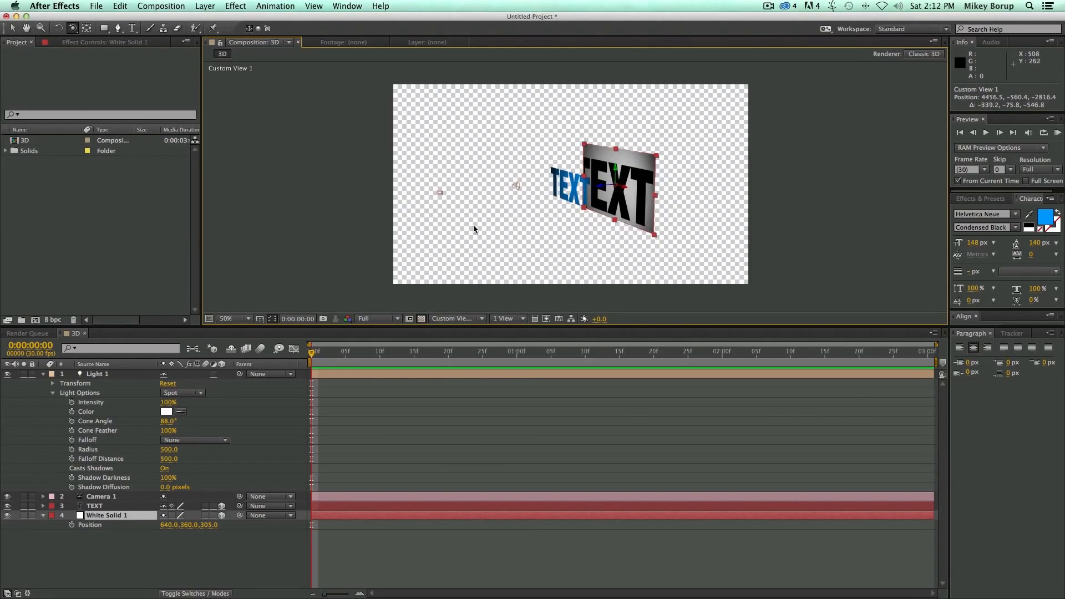
left_click_drag(474, 224, 677, 212)
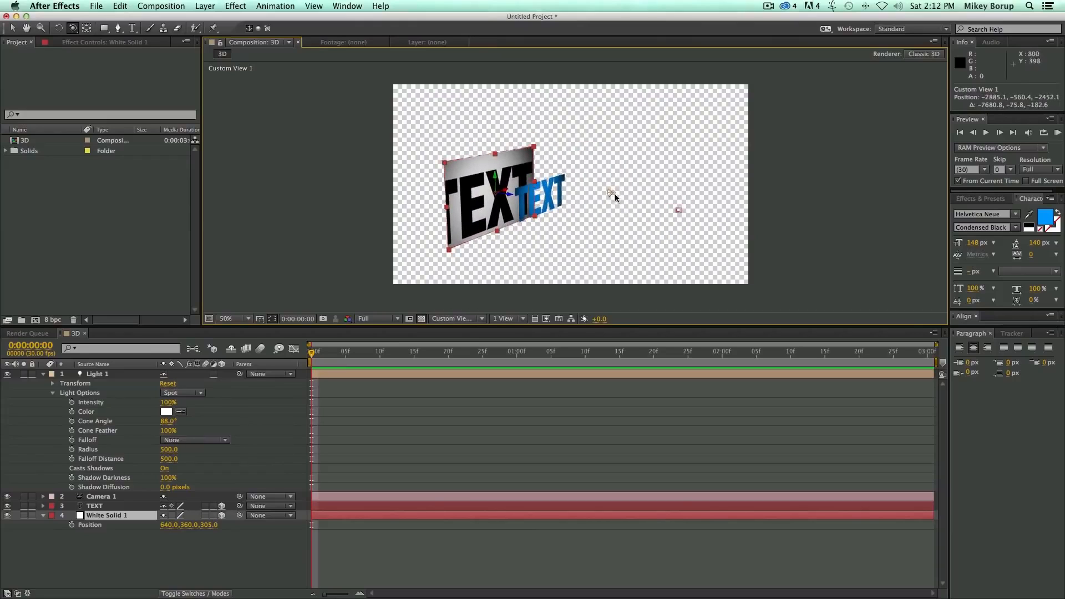
left_click(244, 318)
left_click(241, 335)
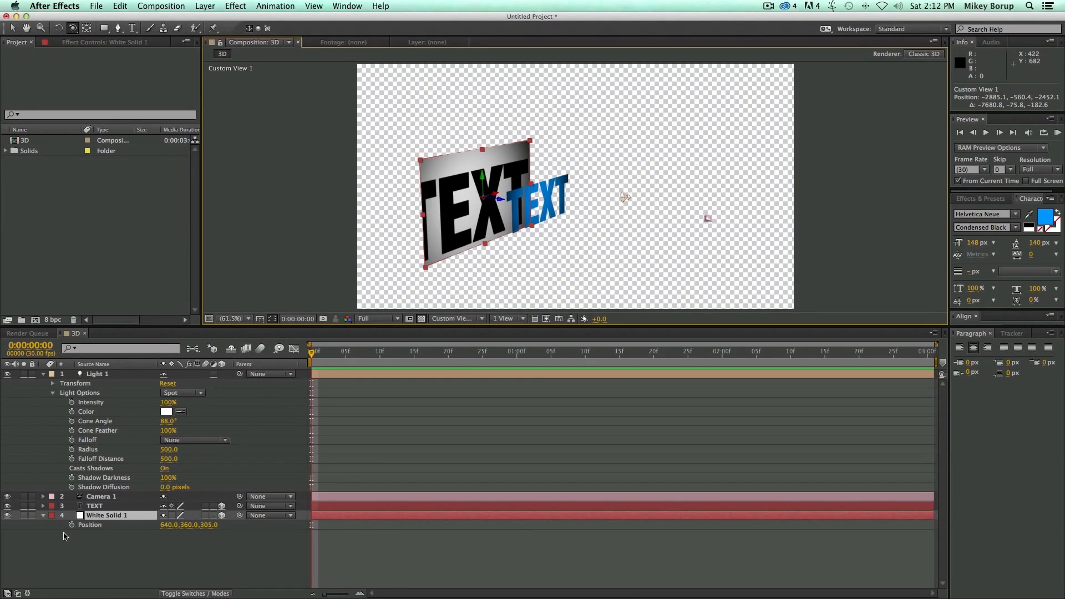
Step: Set Light 1's Shadow Diffusion to 122 pixels and Shadow Darkness to 57%, and return to the Active Camera view
left_click(86, 394)
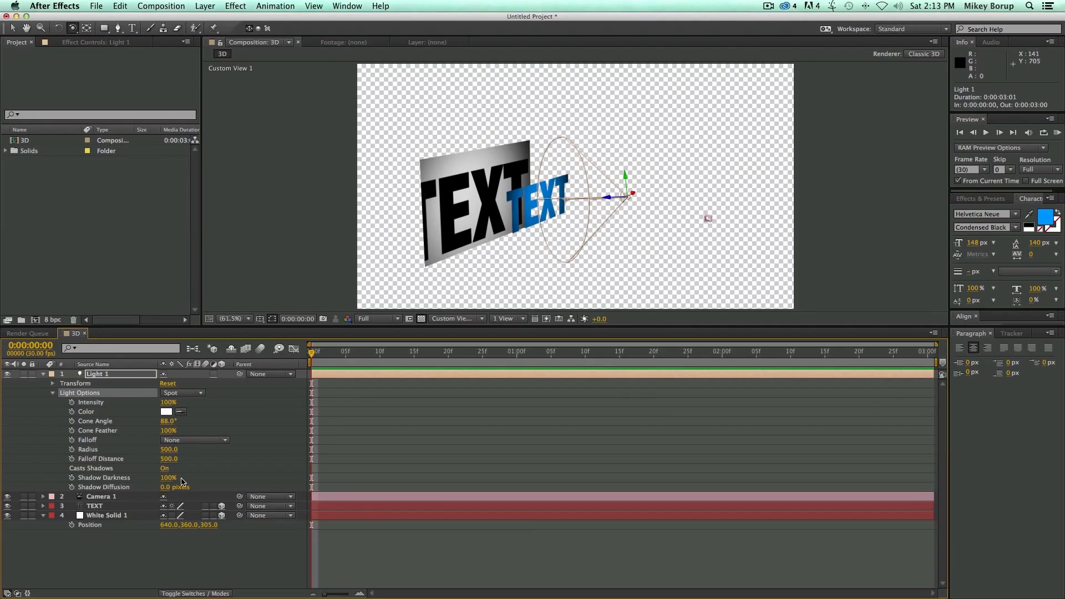
left_click_drag(163, 488, 233, 491)
mouse_move(169, 480)
left_mouse_down()
mouse_move(145, 481)
mouse_move(155, 480)
left_mouse_up()
left_click_drag(647, 237, 546, 238)
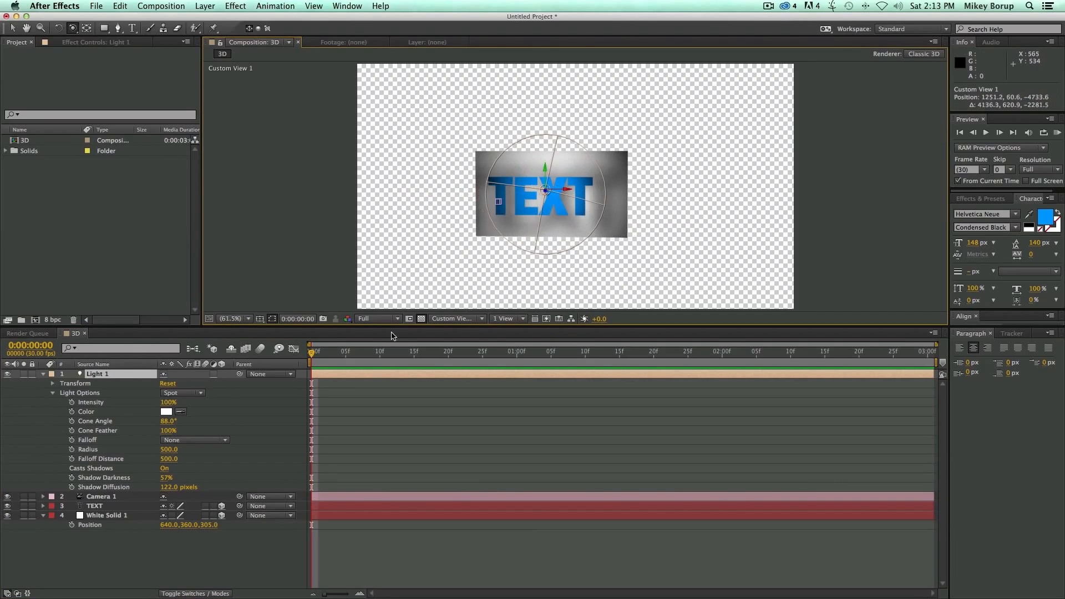
left_click(457, 318)
left_click(462, 329)
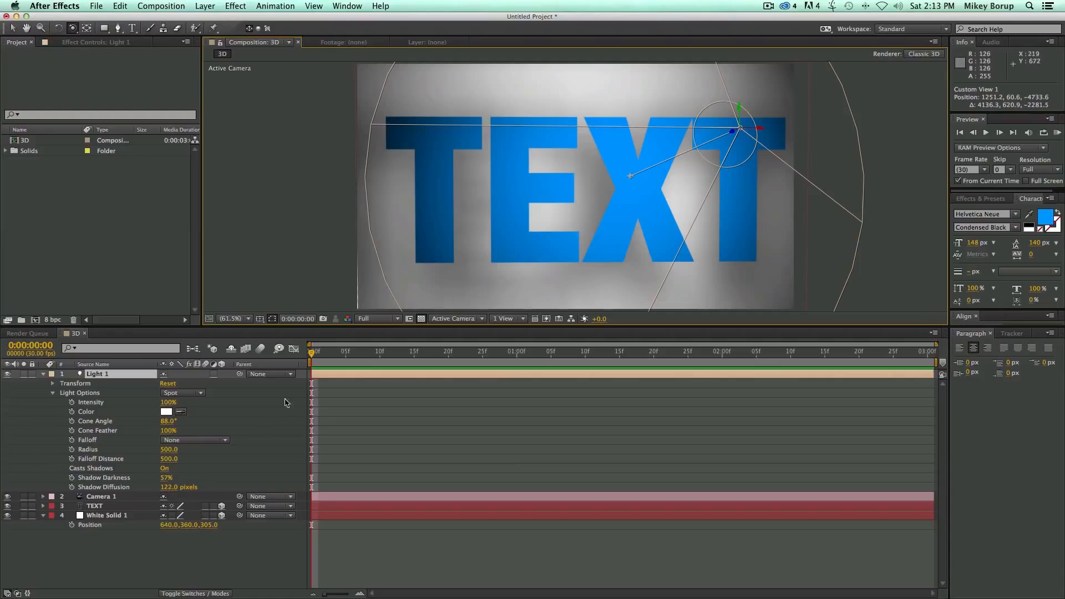
Step: Set Light 1's Shadow Diffusion to 67 pixels and move the light to about 642, 261, -834
left_click_drag(171, 487, 133, 487)
key("v")
left_click_drag(757, 129, 725, 165)
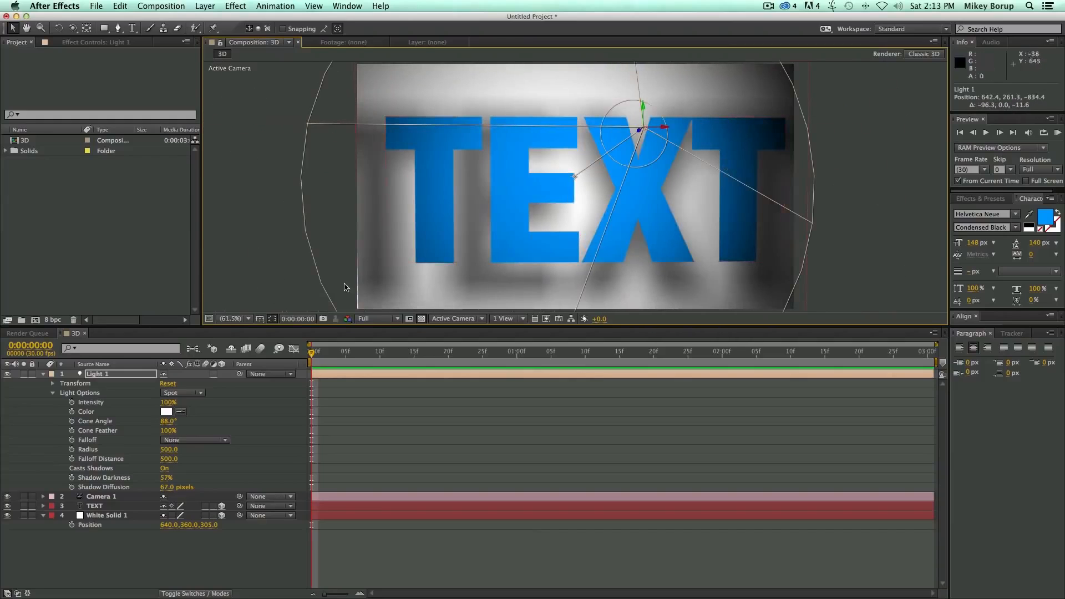
Step: Set the TEXT layer's Y Rotation to -4°
left_click(109, 507)
key("r")
mouse_move(179, 536)
left_mouse_down()
mouse_move(106, 536)
mouse_move(183, 538)
left_mouse_up()
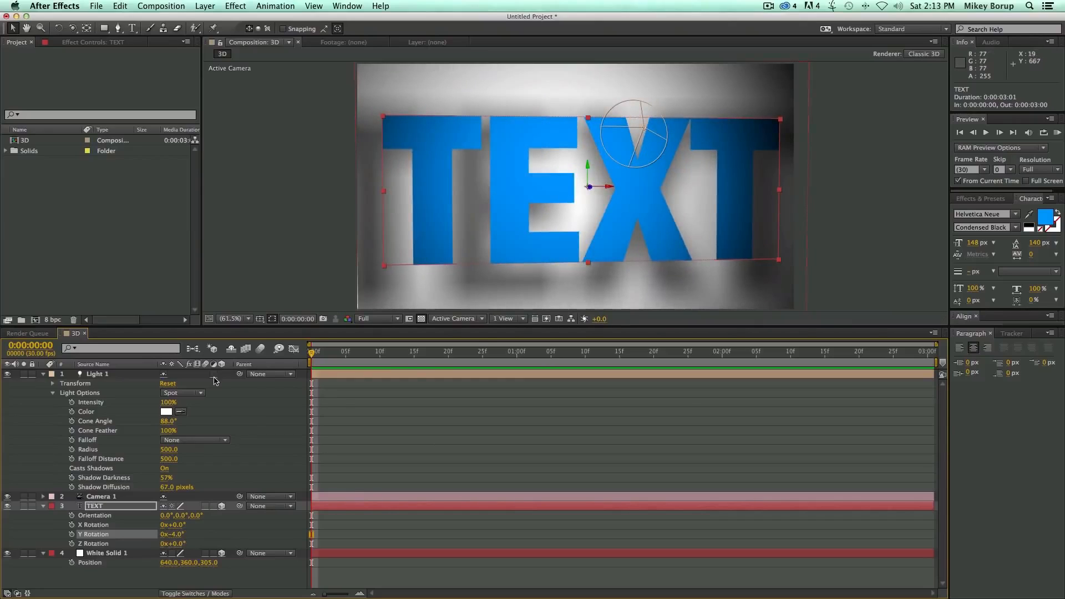
Step: Delete all four layers, from Light 1 through White Solid 1
left_click(125, 375)
left_click(124, 554, "shift")
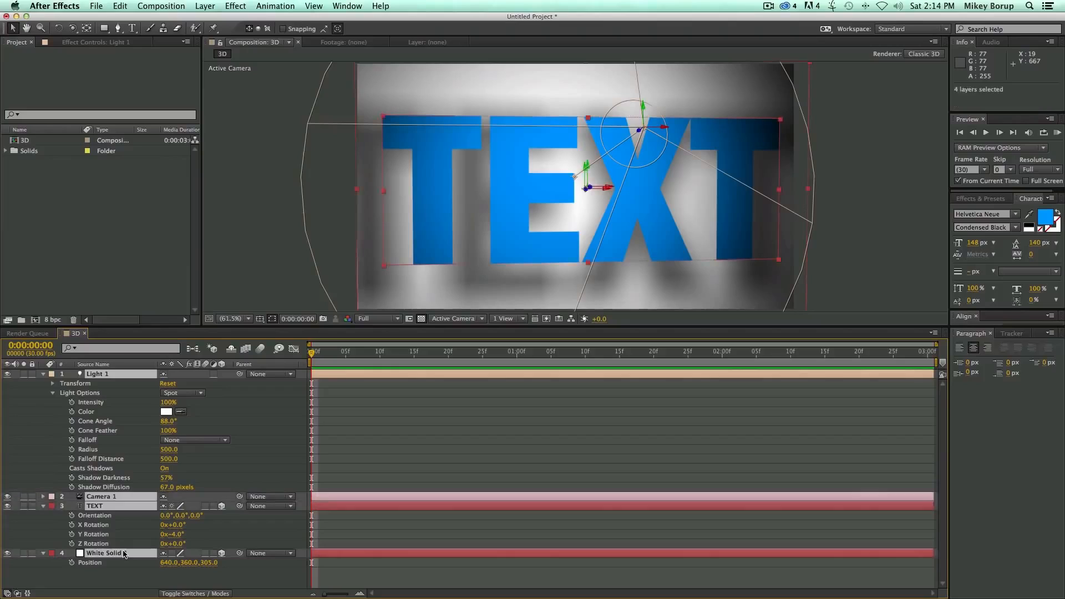
key("Delete")
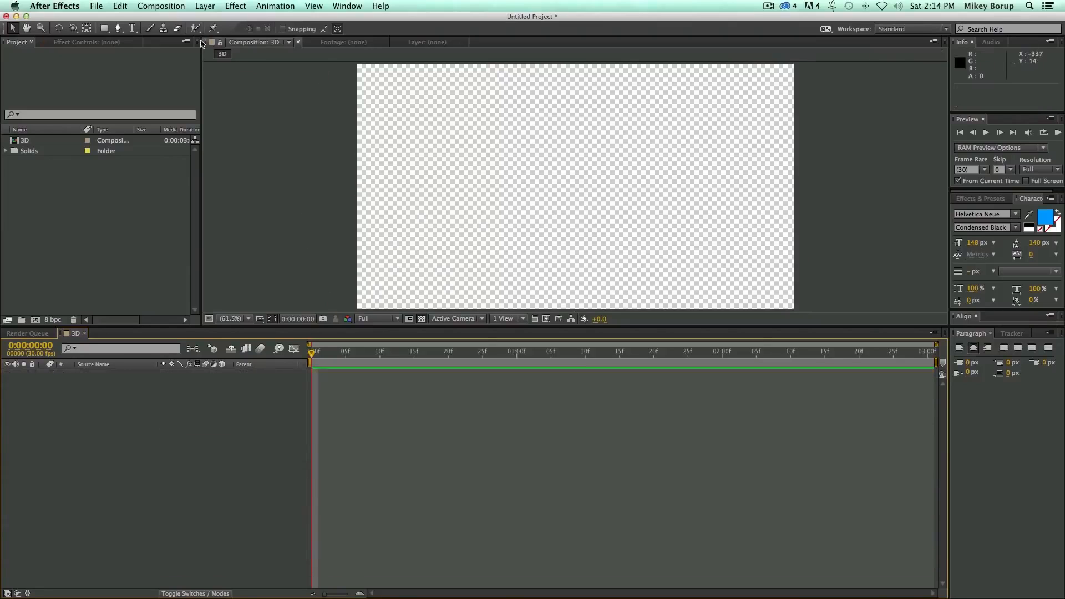
Step: Add a text layer reading "3D TEXT", scale it to 187%, and place it near the composition's center at about 652, 437
left_click(133, 28)
left_click(471, 174)
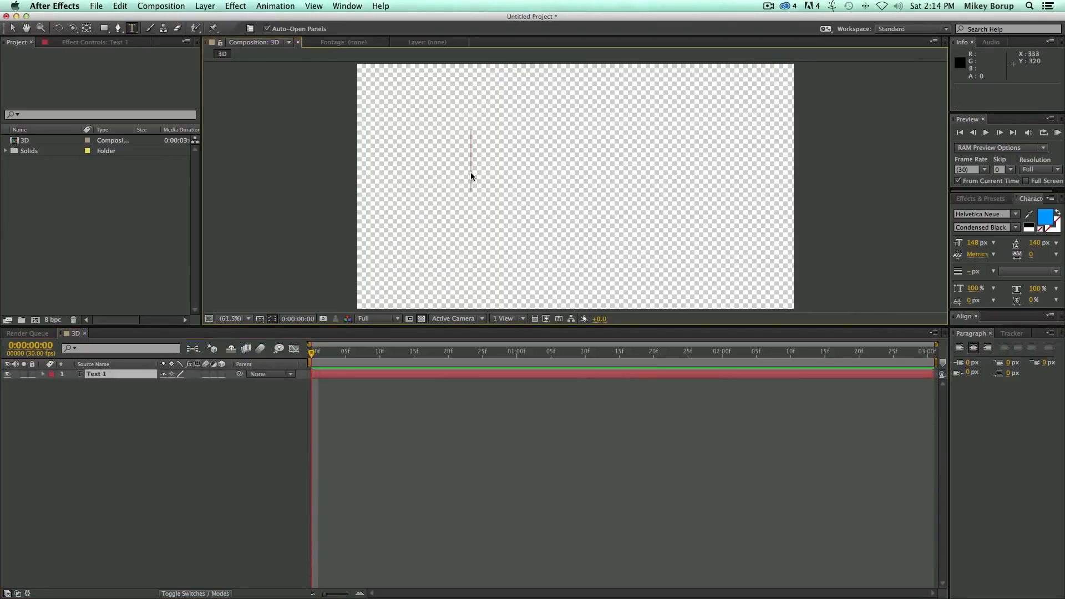
type("3D TEXT")
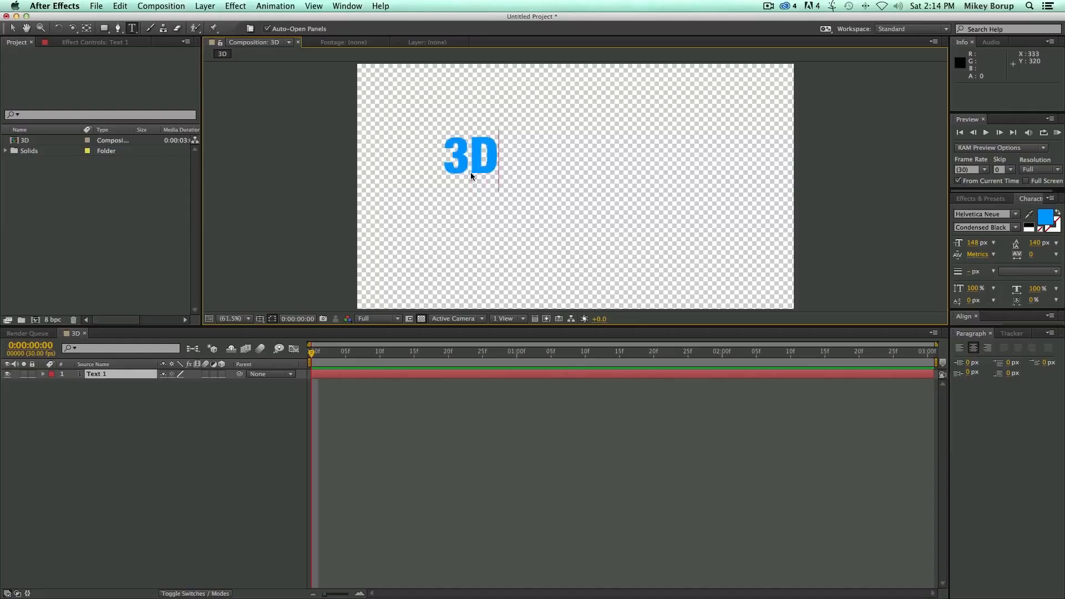
left_click(13, 27)
left_click_drag(550, 176, 661, 160)
left_click_drag(548, 190, 621, 173)
left_click_drag(203, 328, 181, 431)
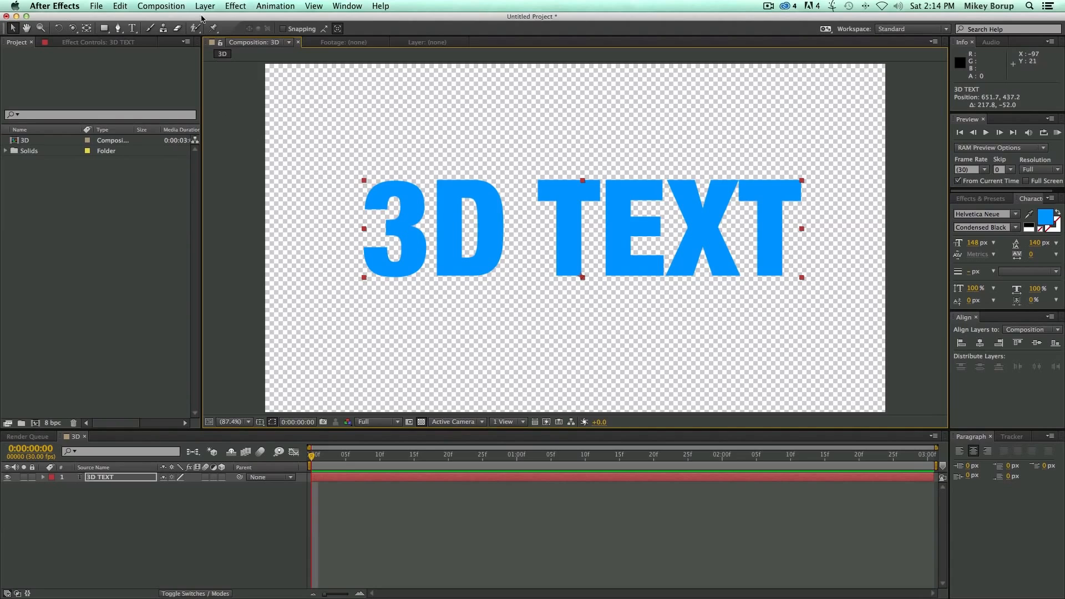
Step: Change the composition's renderer to Ray-traced 3D in the advanced Composition Settings
left_click(162, 7)
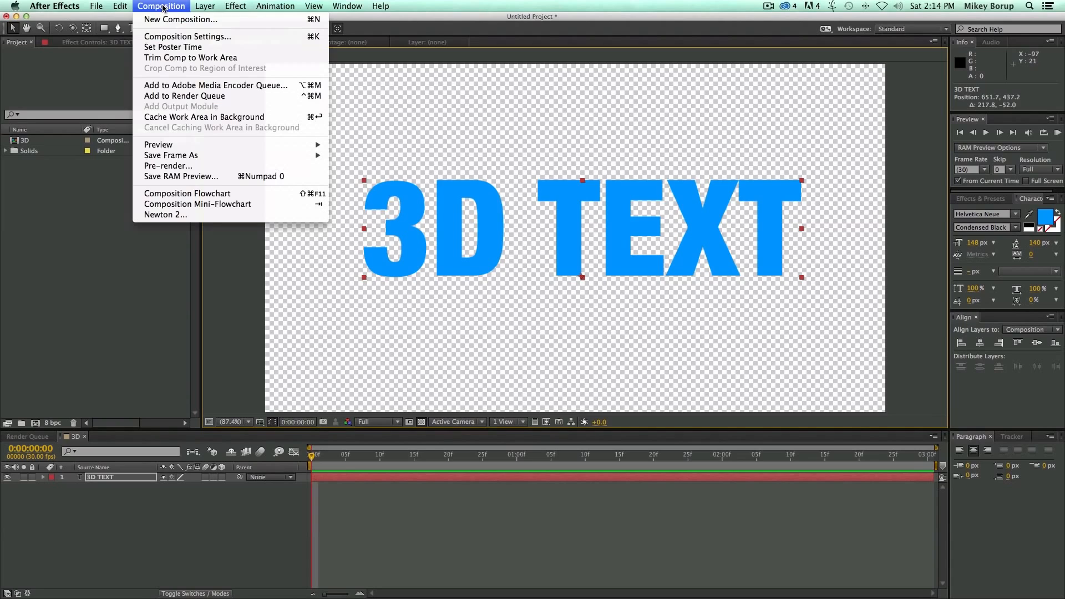
left_click(166, 37)
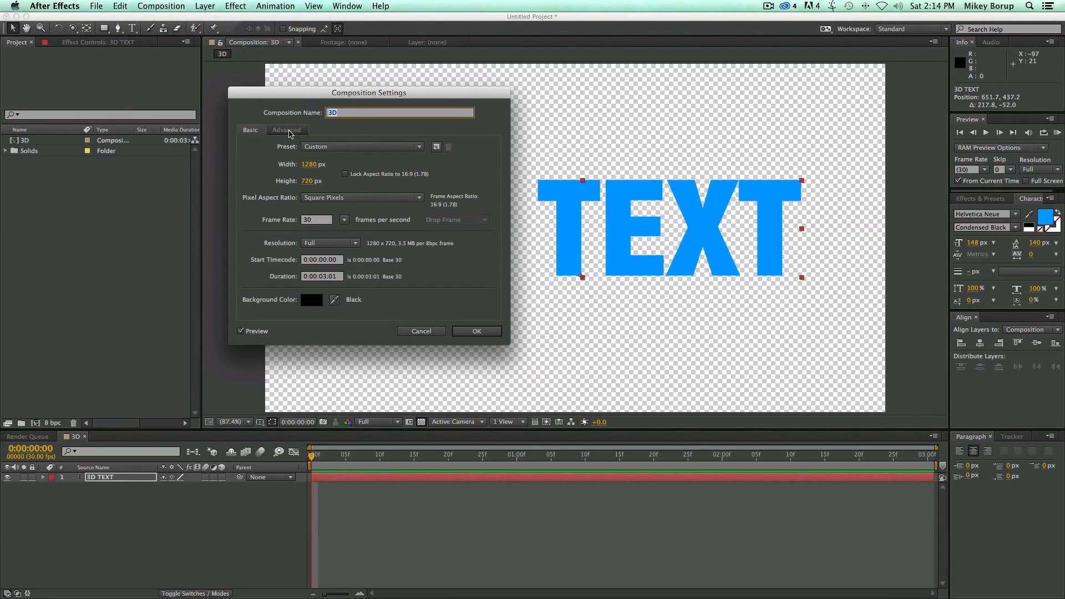
left_click(289, 131)
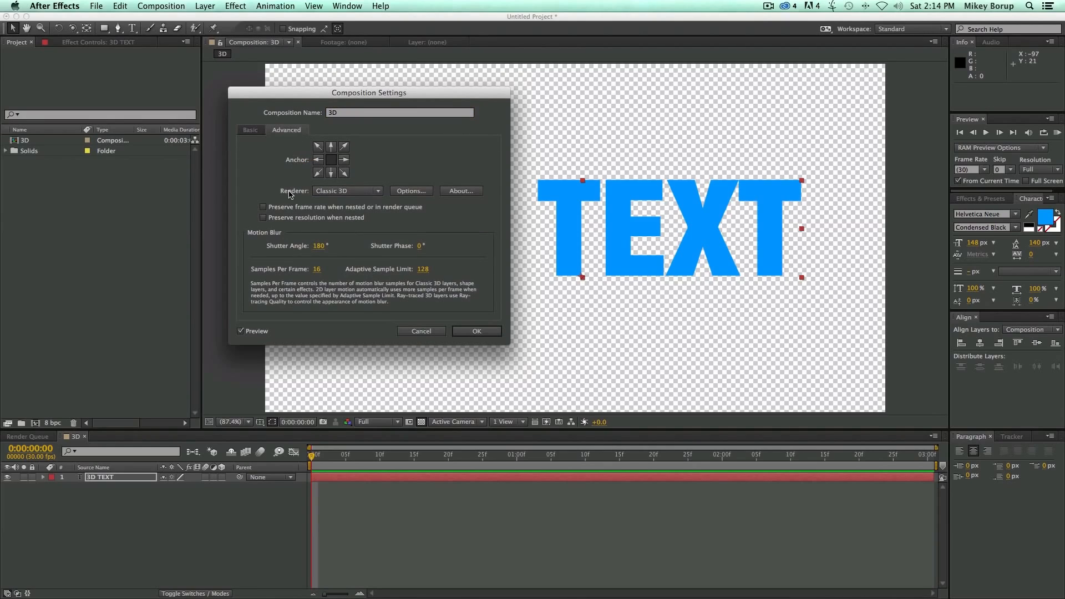
left_click(365, 191)
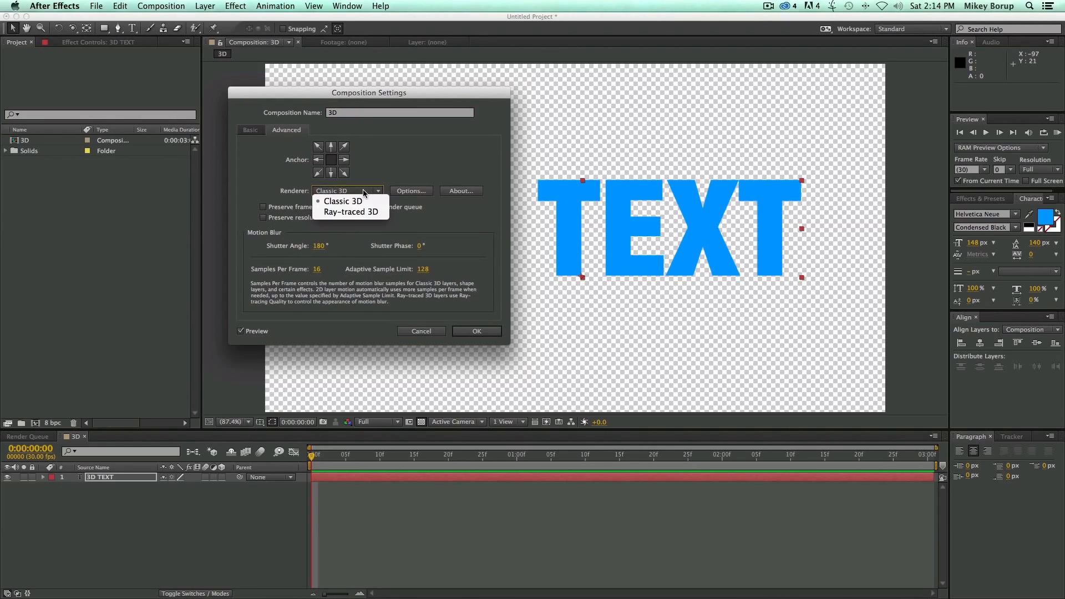
left_click(343, 214)
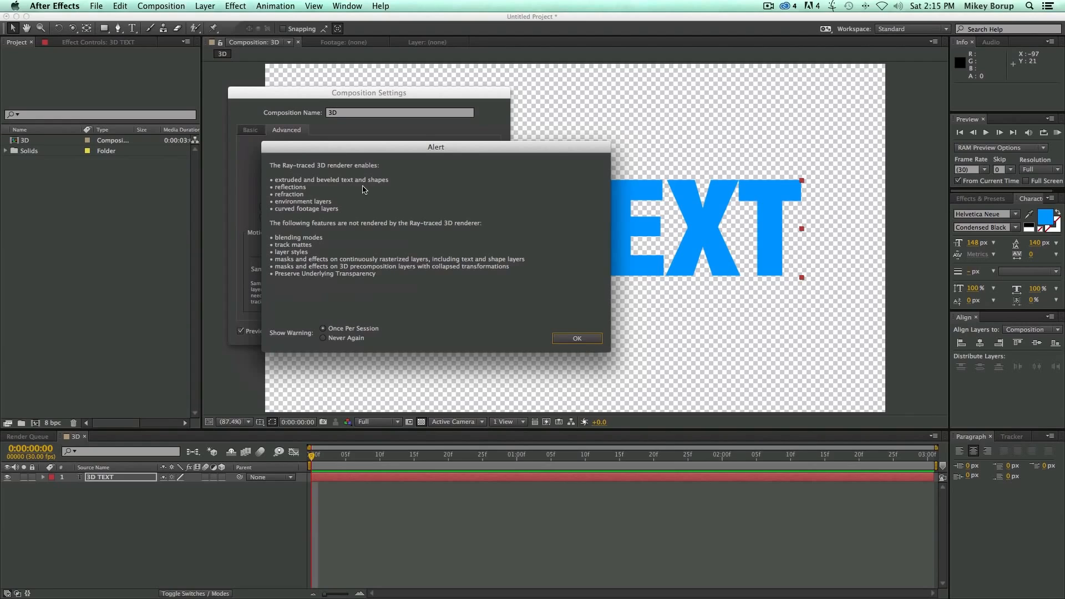
left_click(578, 339)
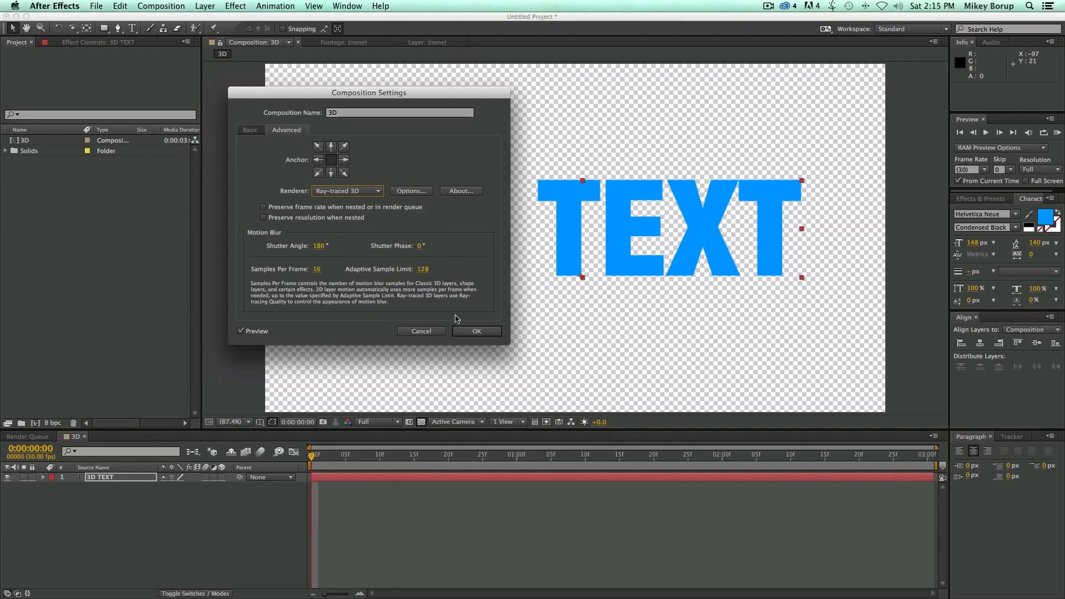
left_click(475, 331)
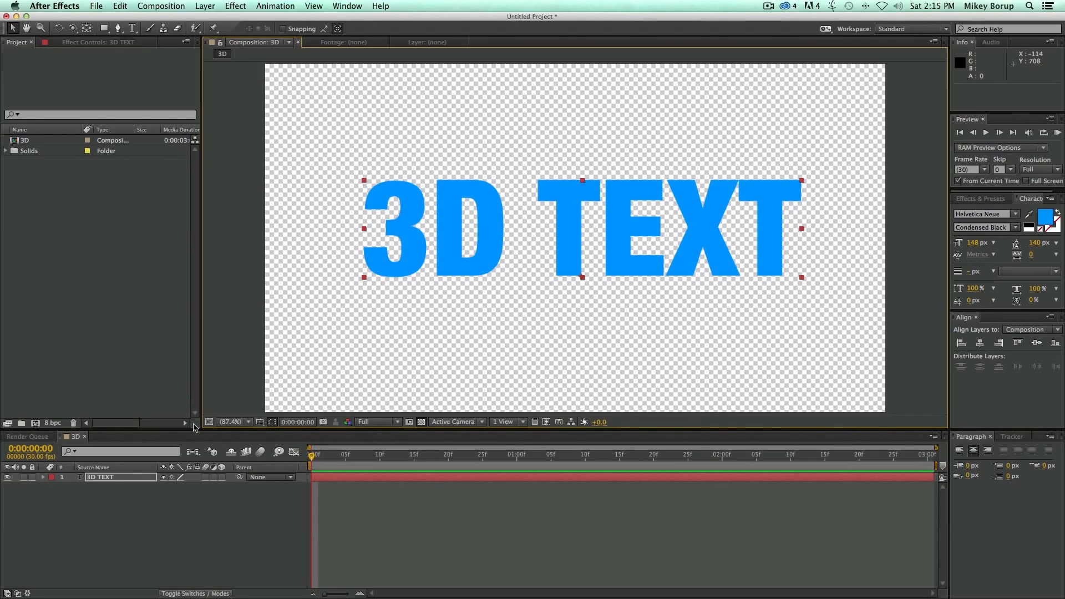
Step: Check the 3D TEXT layer's Text and Transform properties and make it a 3D layer
left_click(43, 478)
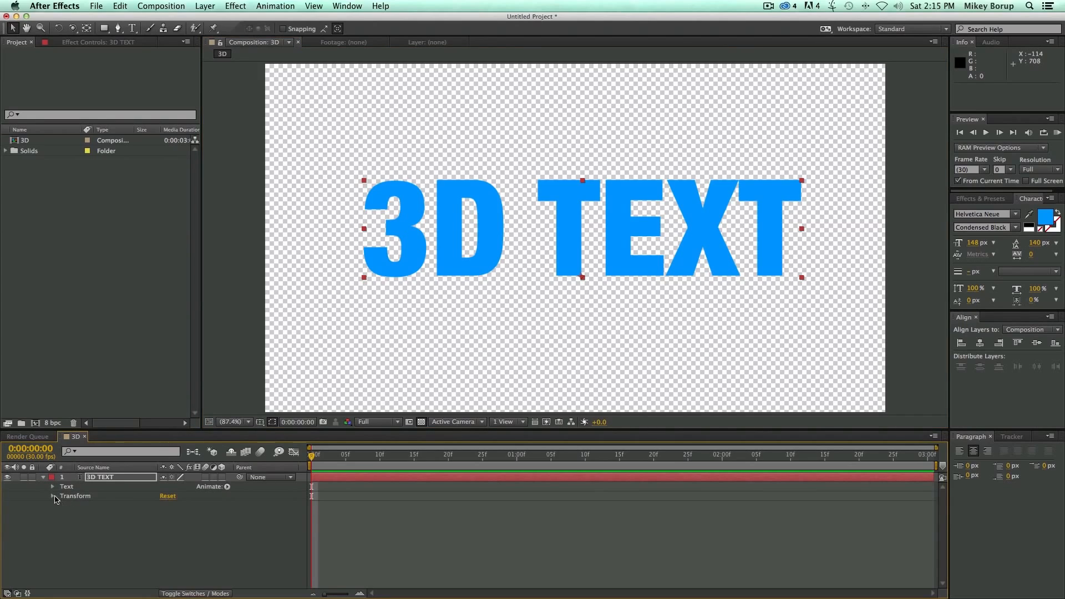
left_click(54, 487)
left_click(53, 487)
left_click(52, 497)
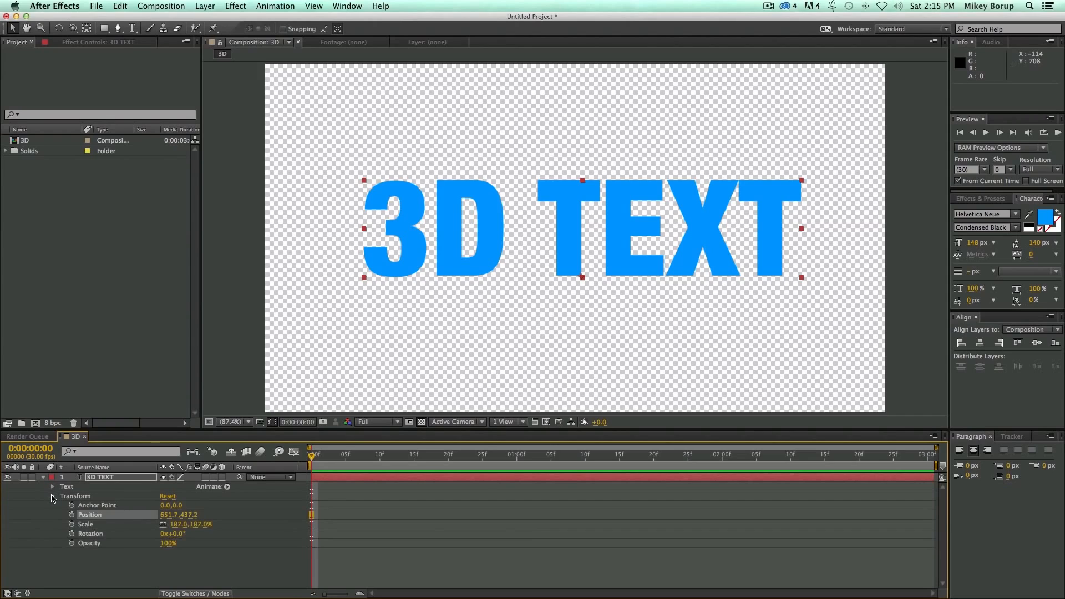
left_click(53, 497)
left_click(45, 479)
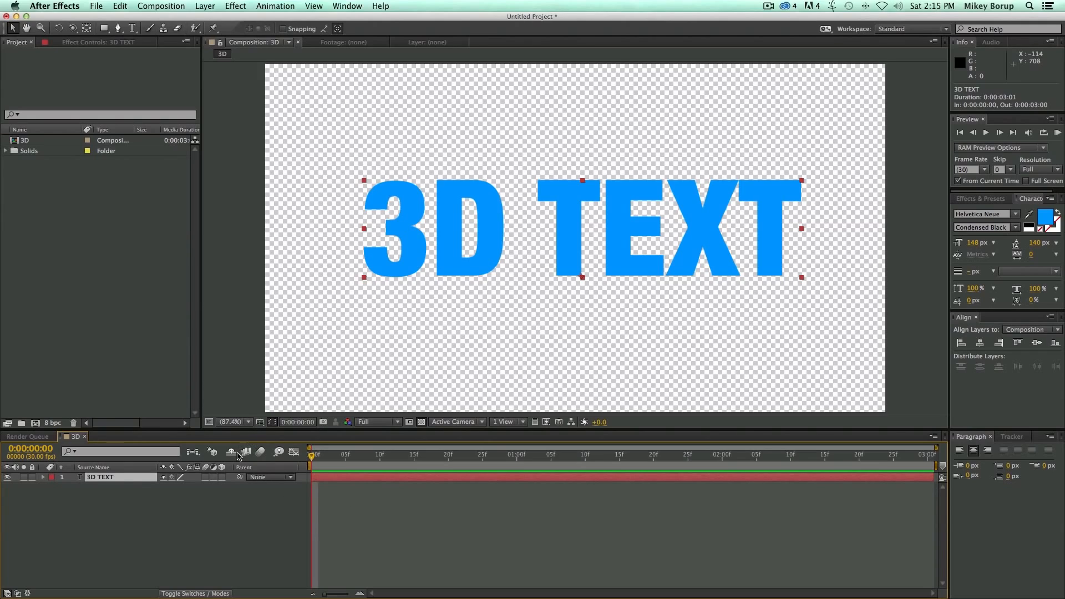
left_click(222, 478)
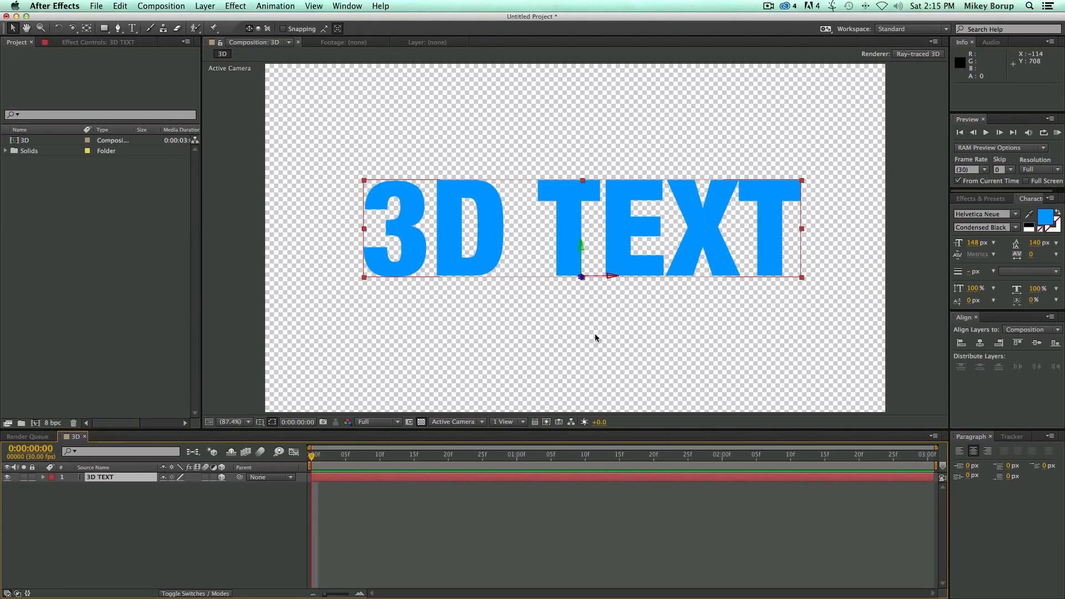
Step: In the 3D TEXT layer's Geometry Options, keep Bevel Style at None and set the Extrusion Depth to 72
left_click(43, 477)
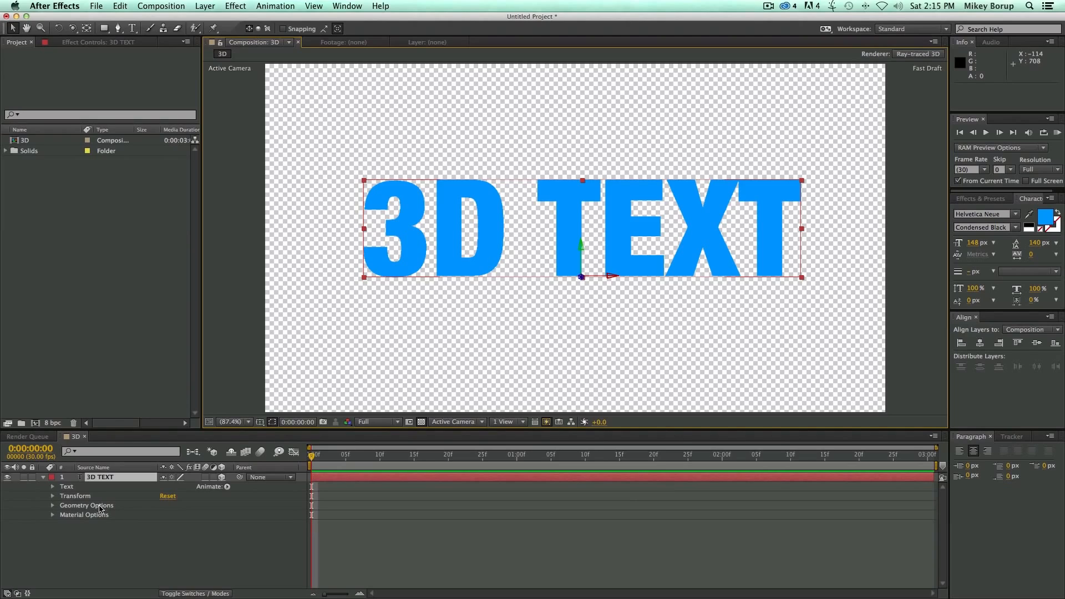
left_click(52, 505)
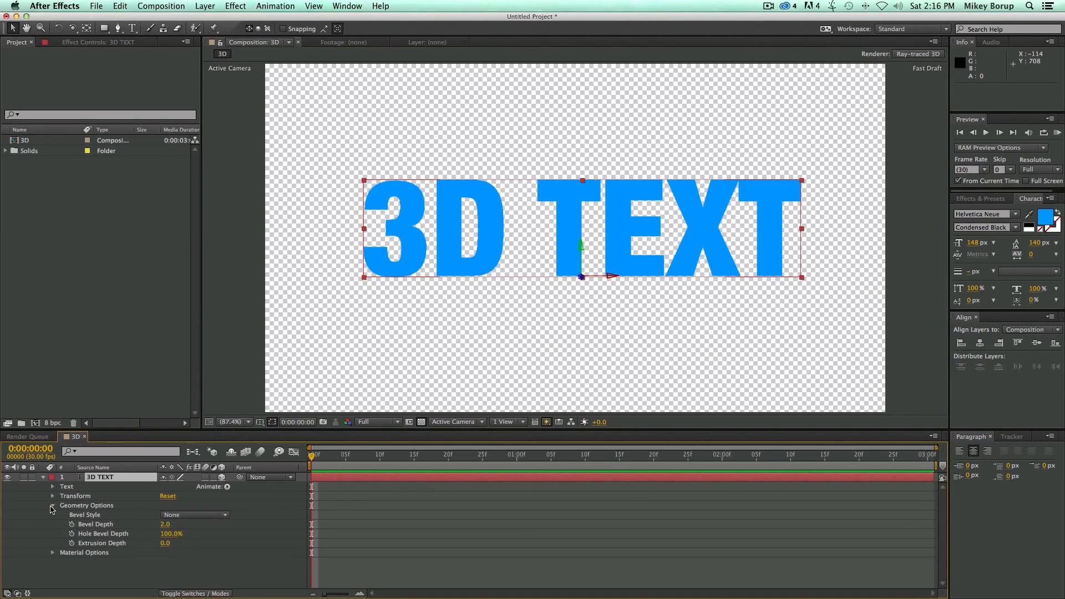
left_click(187, 519)
left_click(168, 507)
left_click_drag(165, 545, 208, 549)
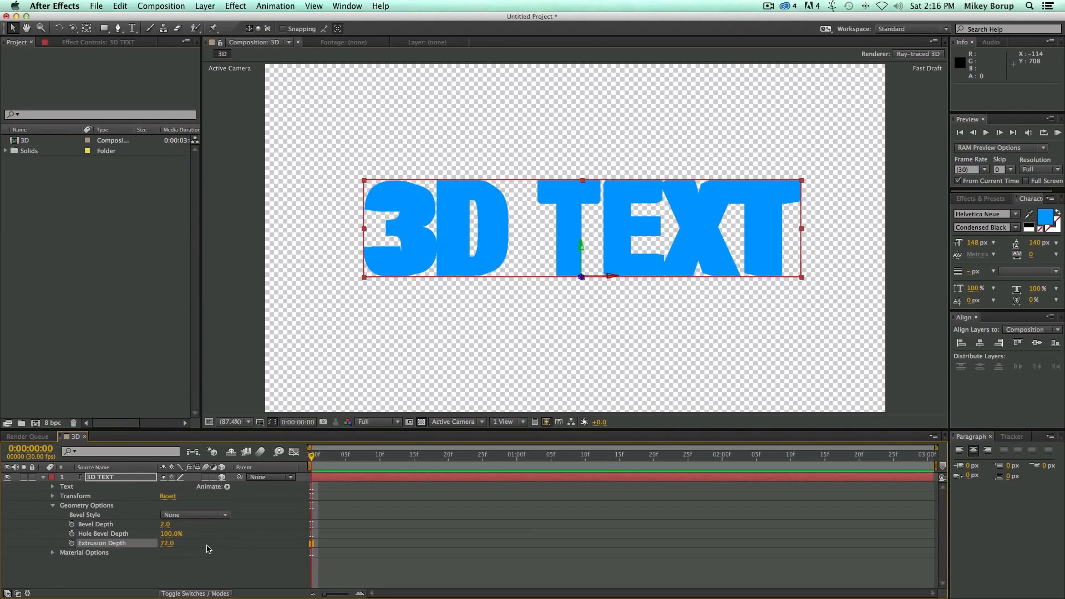
Step: Add a two-node 50mm camera and orbit it to about -103, 139, -1600 so the sides of the extruded text show
left_click(205, 6)
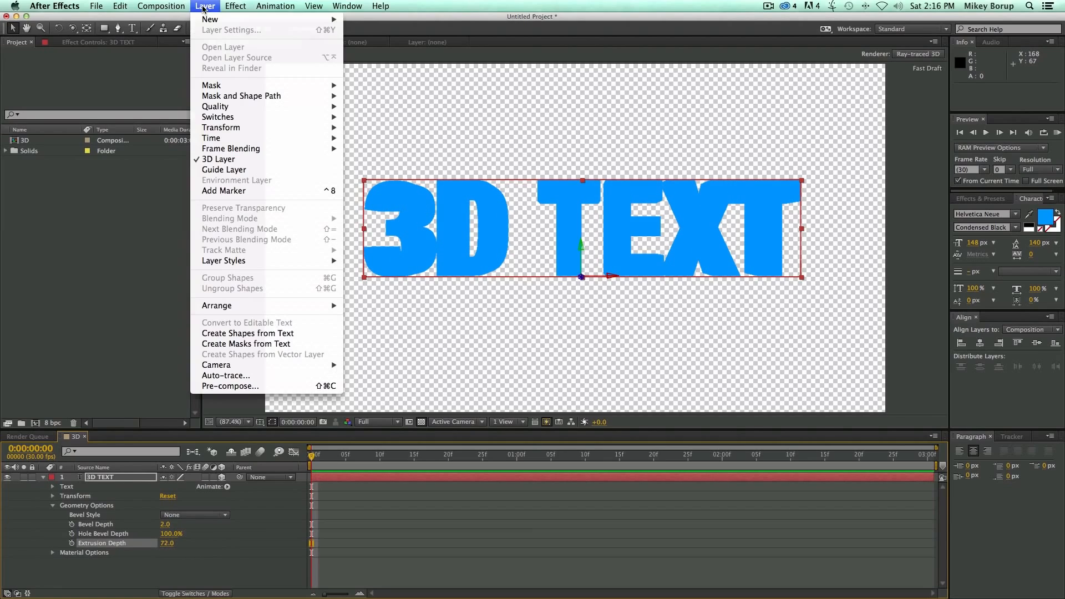
mouse_move(212, 21)
left_click(378, 56)
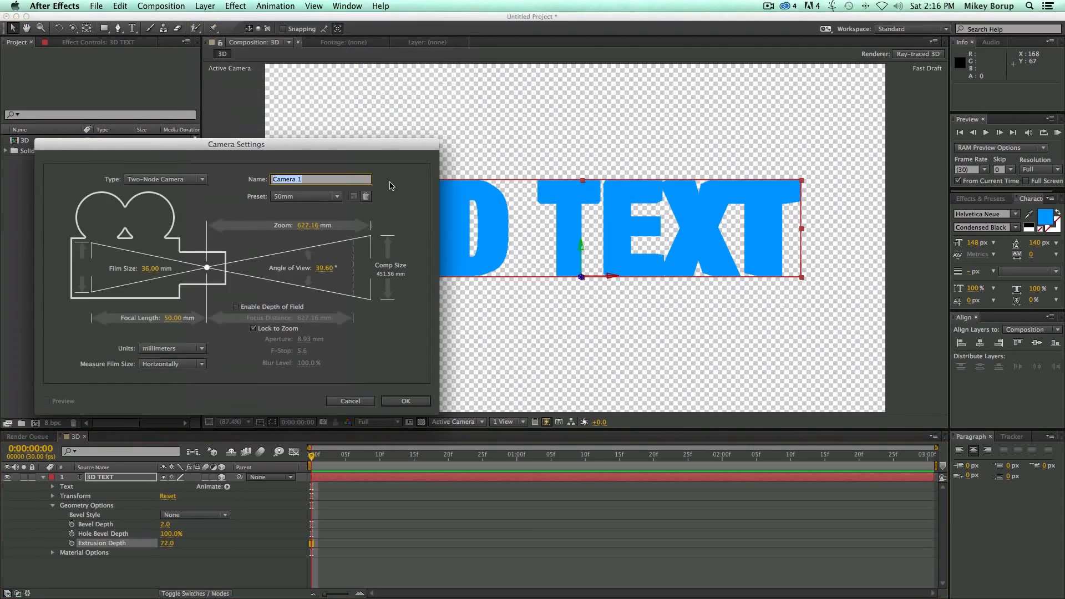
left_click(417, 401)
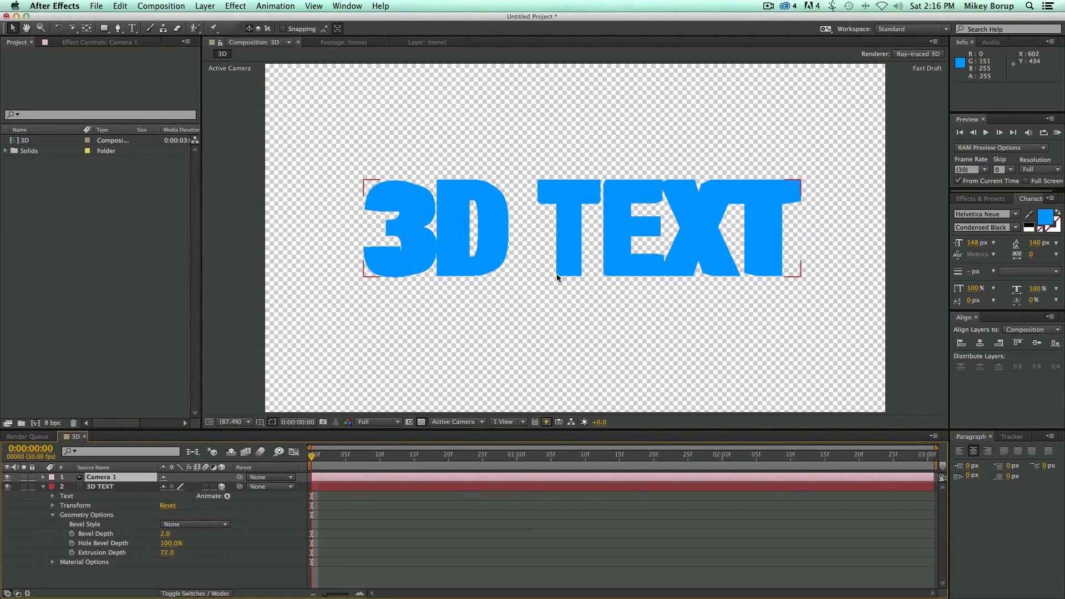
key("c")
left_click_drag(558, 274, 652, 275)
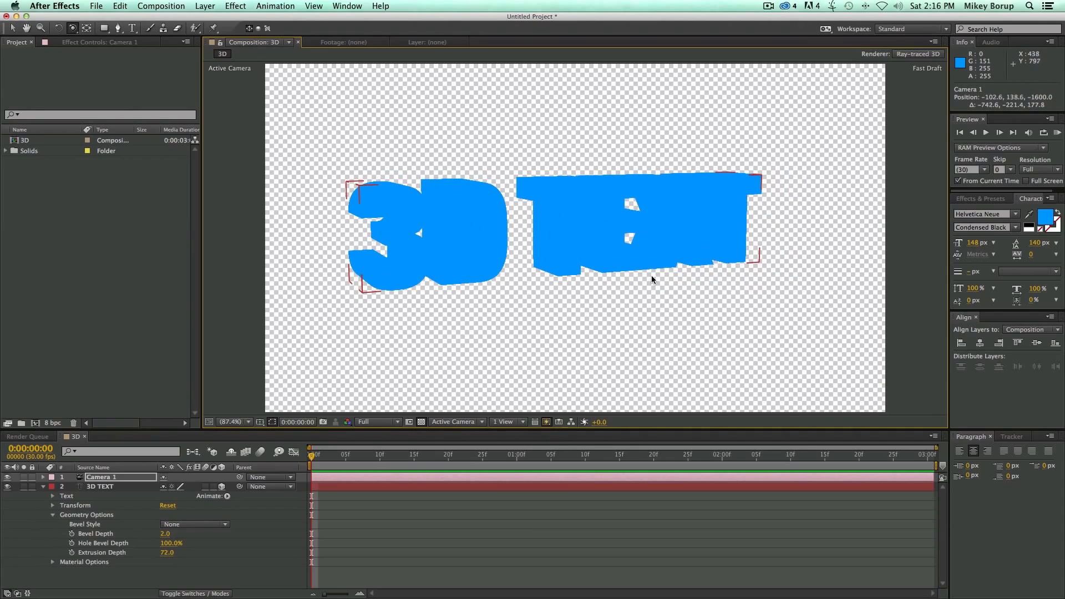
Step: Add a white Spot light with 100% intensity, a 90° cone angle and Casts Shadows enabled
left_click(205, 6)
mouse_move(211, 19)
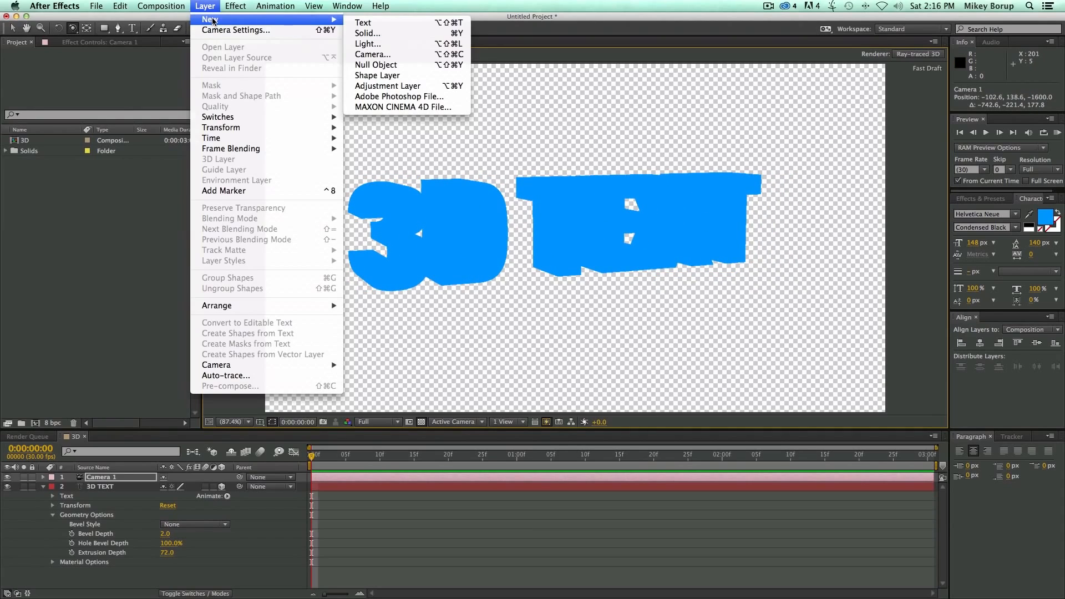
left_click(377, 44)
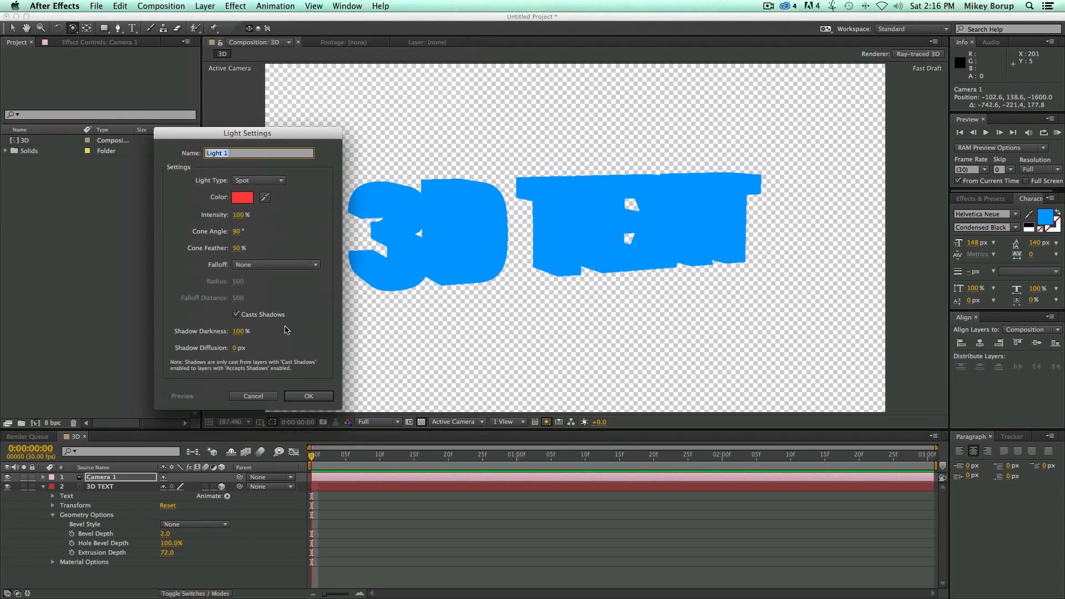
left_click(247, 200)
left_click_drag(276, 249, 153, 206)
left_click(453, 228)
left_click(309, 396)
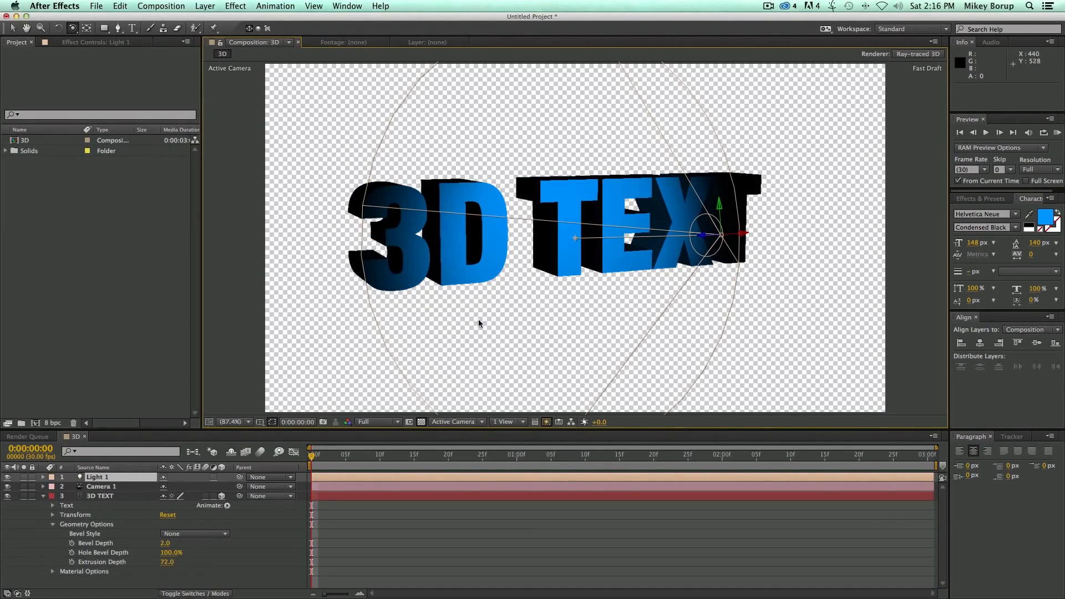
Step: Move the light above the text's right end, aimed at about 642, 187, -278, and orbit the camera to about 1410, 77, -1577
mouse_move(581, 279)
left_mouse_down()
mouse_move(514, 272)
mouse_move(582, 292)
left_mouse_up()
key("v")
left_click_drag(701, 268, 822, 132)
left_click_drag(636, 92, 635, 177)
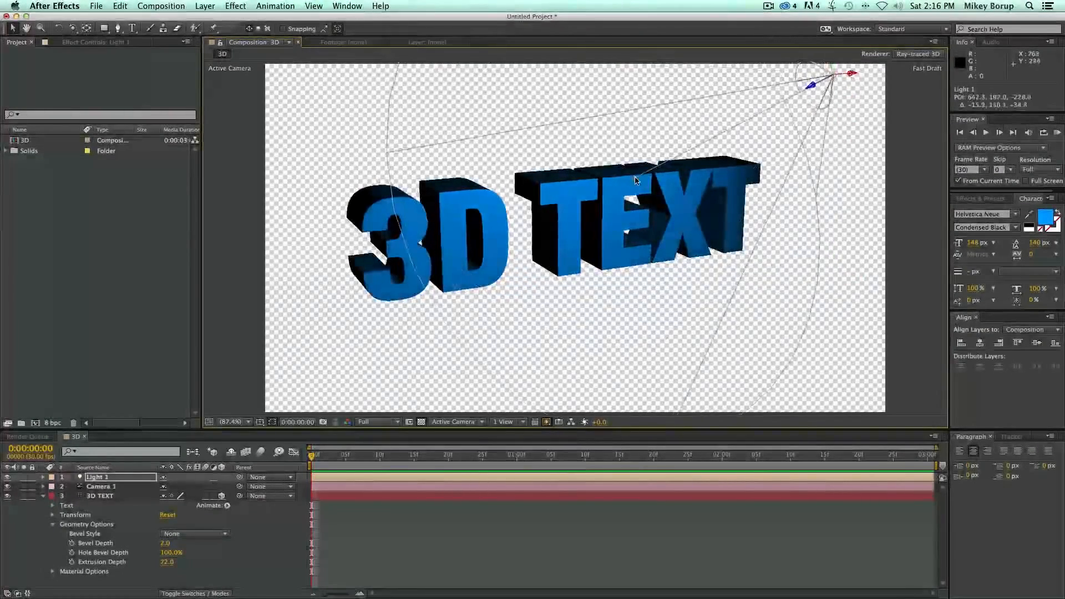
key("c")
left_click_drag(647, 250, 532, 247)
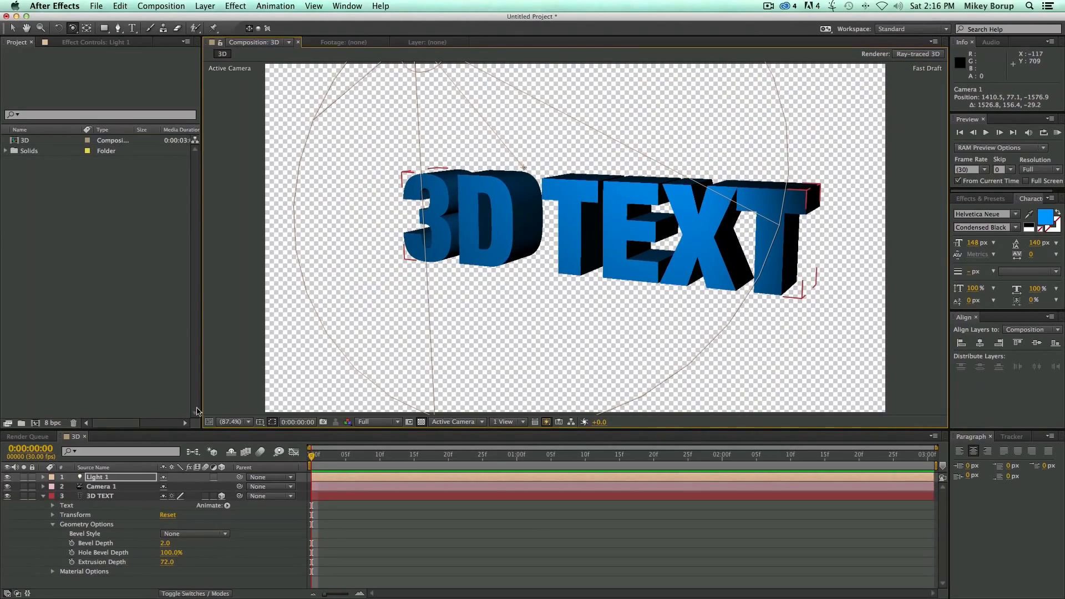
Step: Set the 3D TEXT layer's Bevel Depth to 10 and its Bevel Style to Angular
left_click(164, 545)
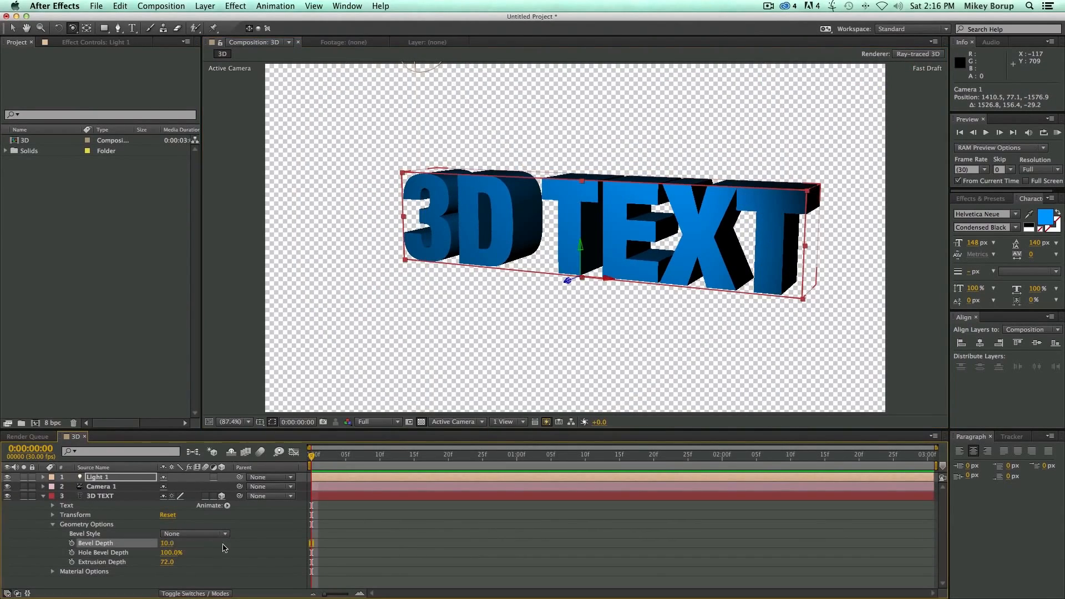
left_click(197, 534)
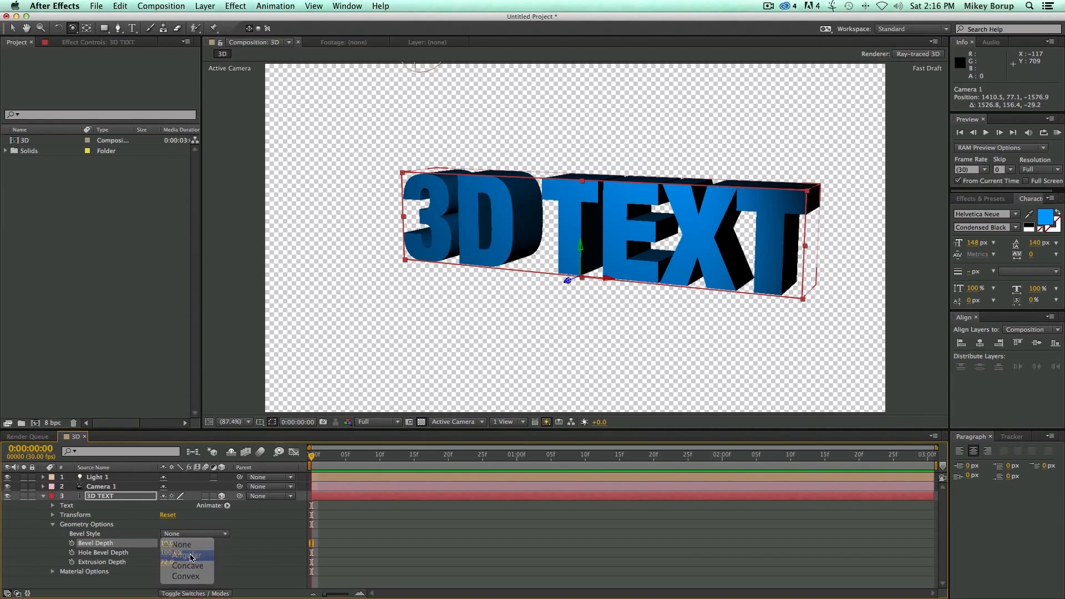
left_click(187, 556)
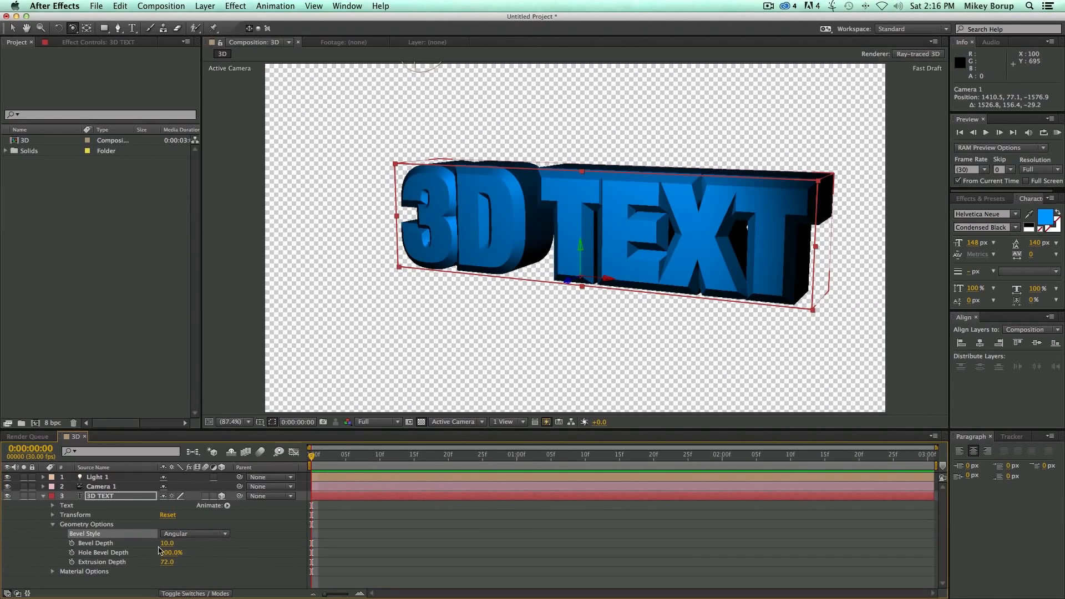
Step: Switch the text's Bevel Style to Concave and adjust the Bevel Depth to 2.2 and finally 9.4
left_click_drag(173, 545, 114, 549)
left_click(177, 534)
left_click(185, 565)
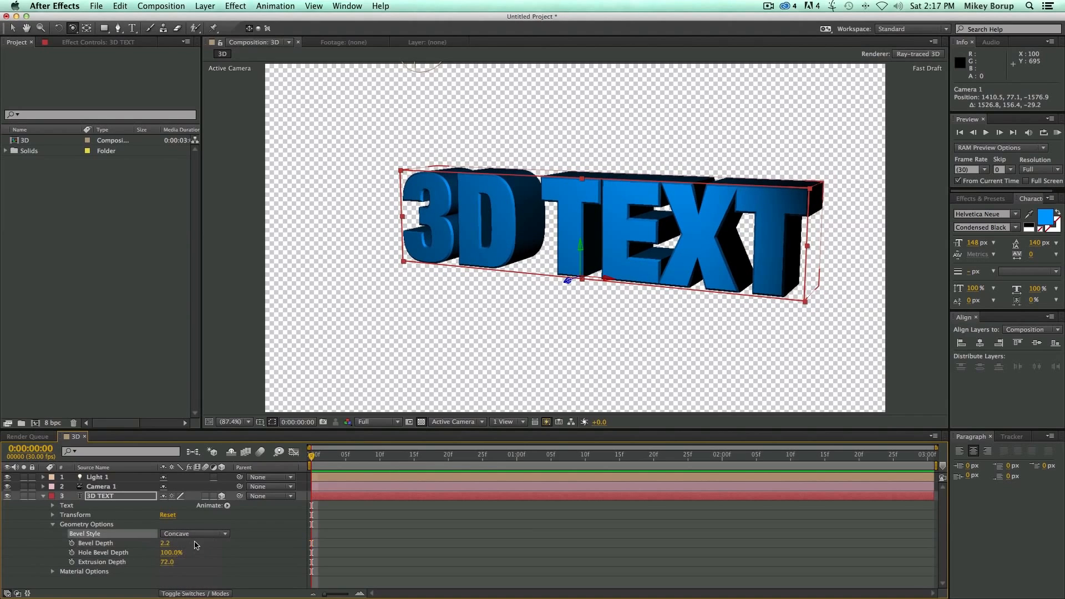
scroll(534, 262, "up", 5)
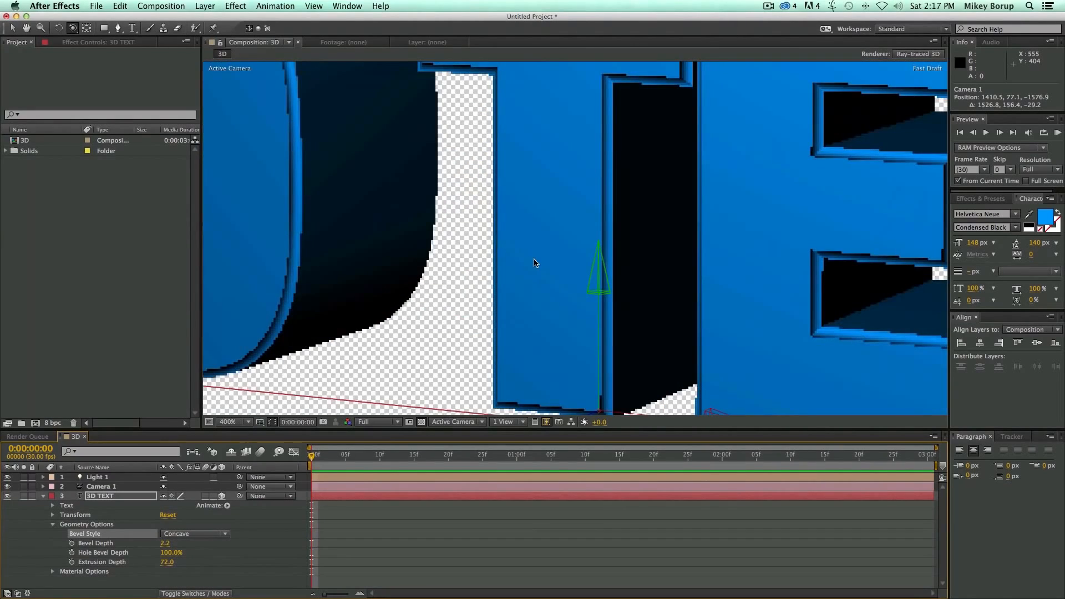
scroll(534, 262, "down", 2)
left_click_drag(170, 544, 253, 547)
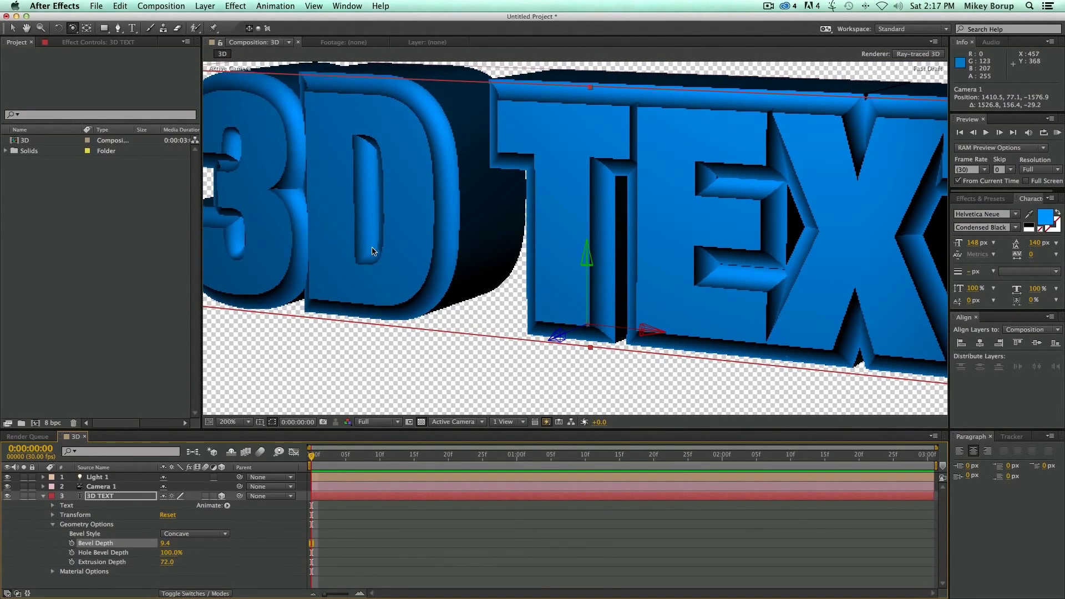
Step: Try the Convex bevel style on the text, followed by the Angular style
left_click(191, 537)
left_click(201, 578)
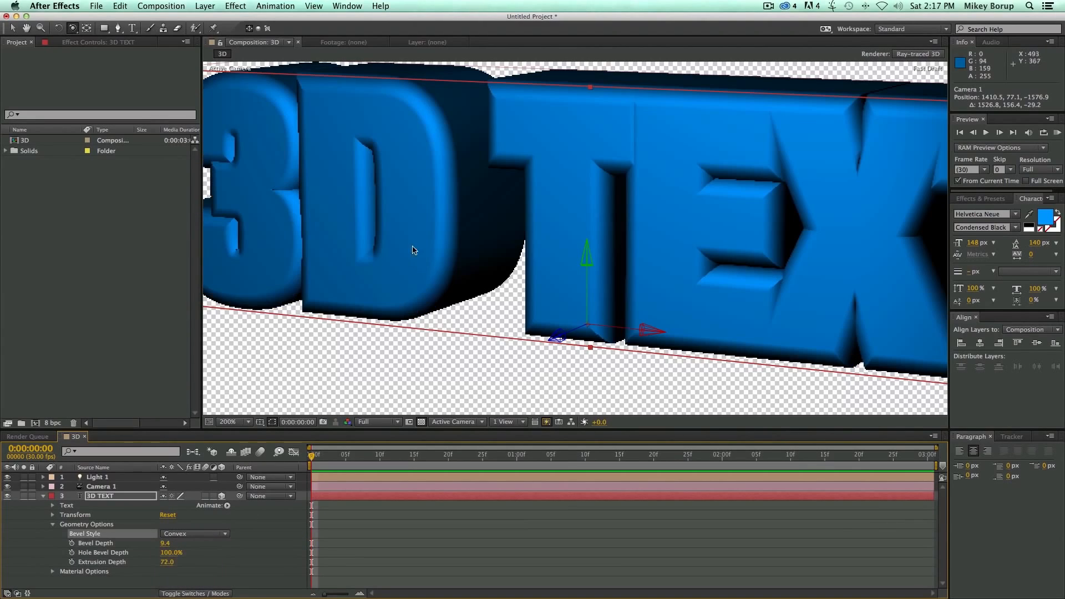
left_click(214, 534)
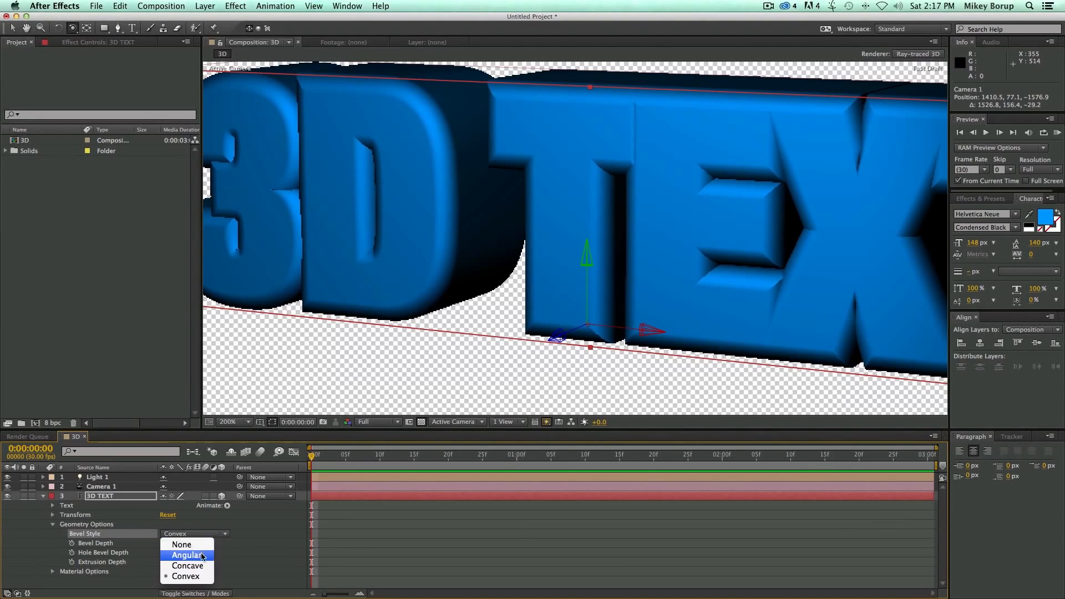
left_click(201, 555)
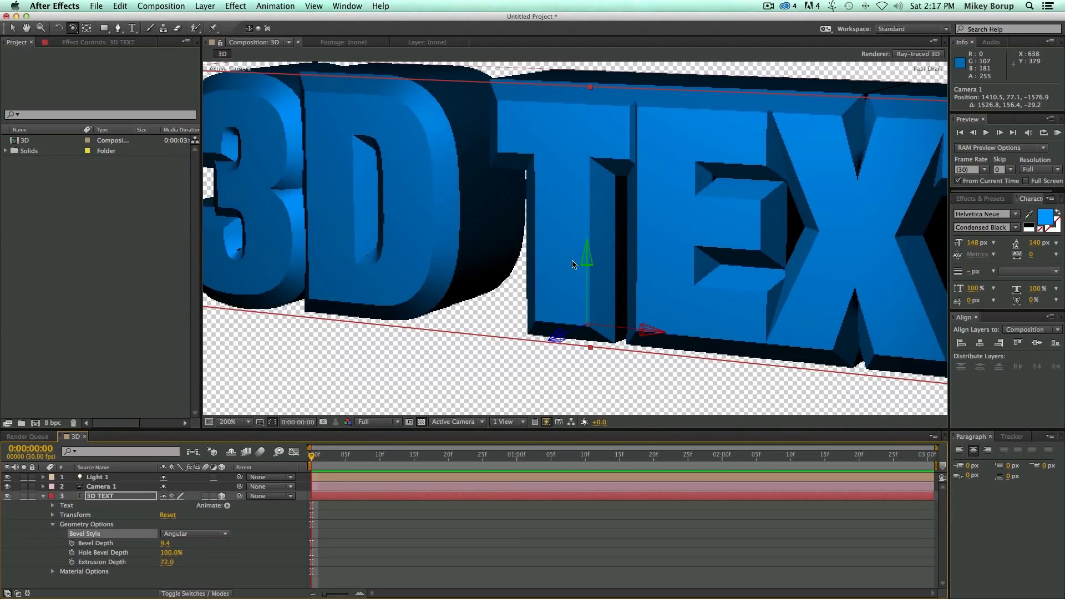
Step: Preview the beveled text with fast previews Off (Final Quality), and return the preview to Fast Draft
left_click(546, 422)
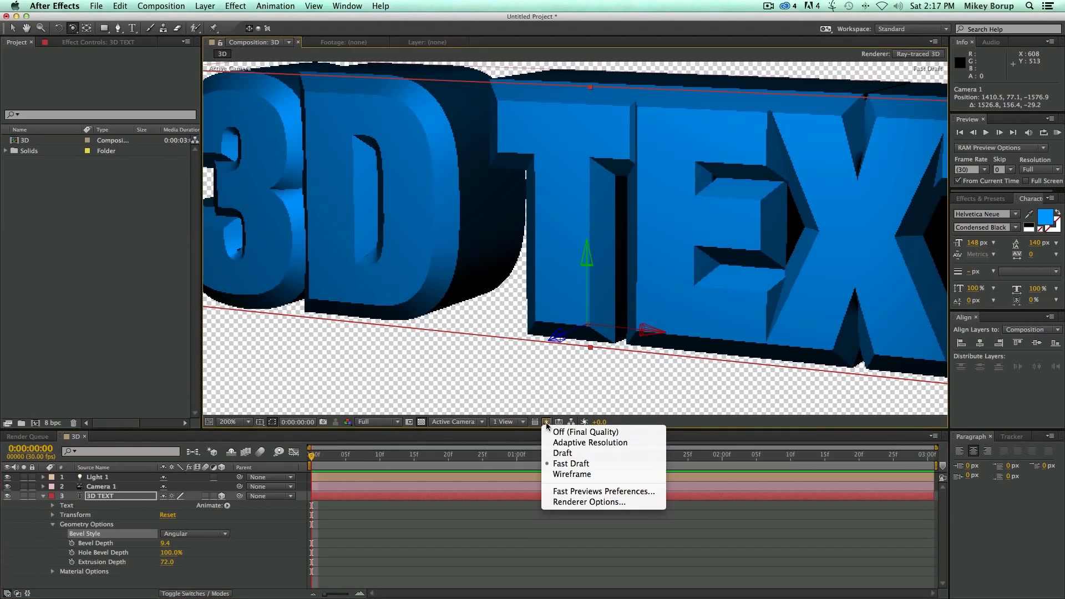
left_click(609, 436)
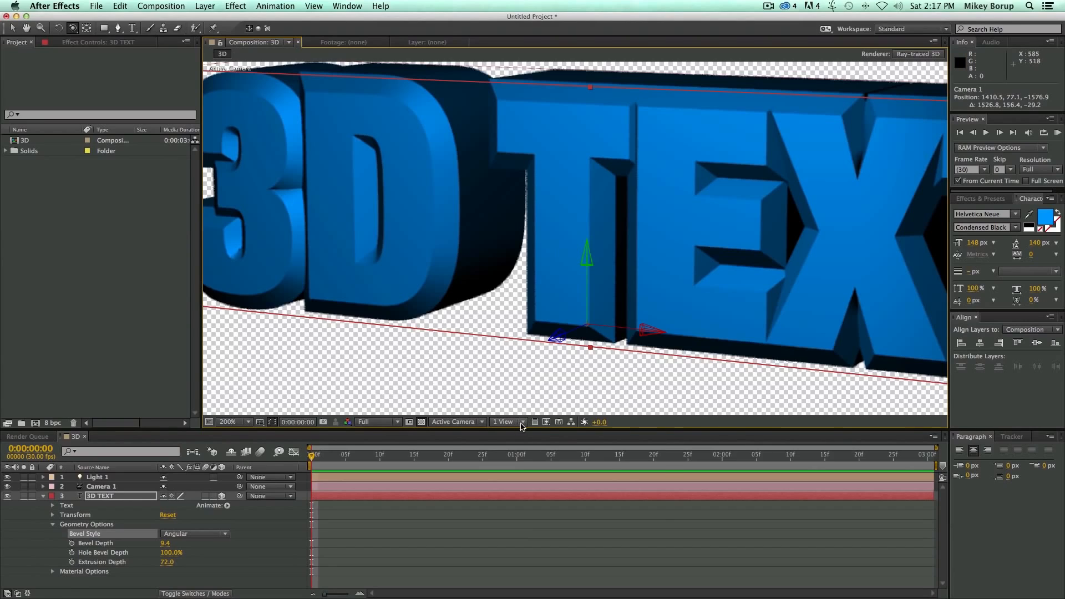
left_click(547, 421)
left_click(599, 465)
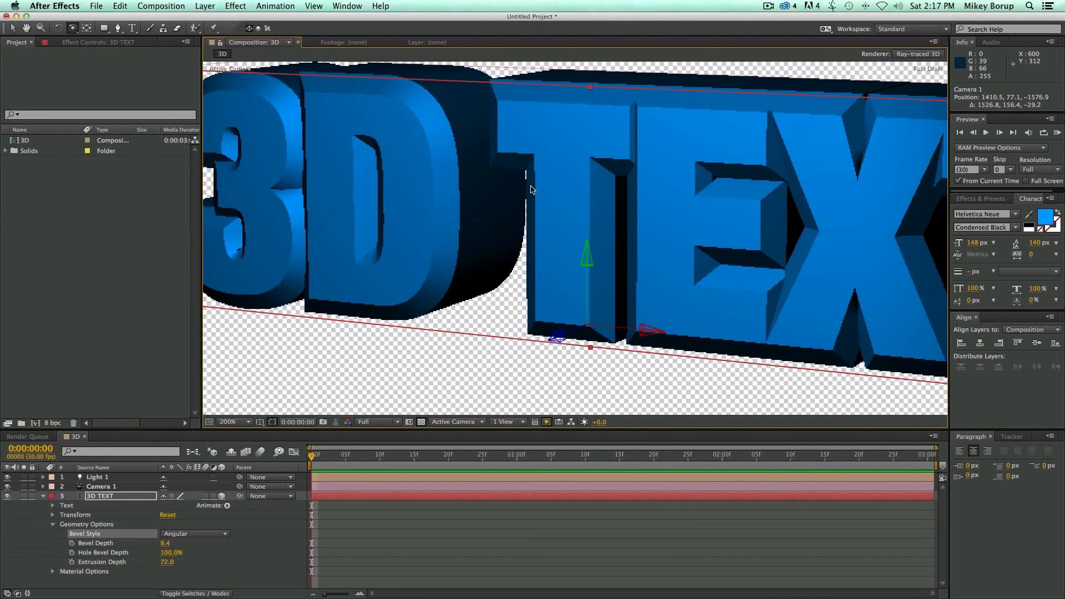
Step: Set the text's Bevel Style to None and collapse its Geometry Options
left_click(178, 534)
left_click(186, 544)
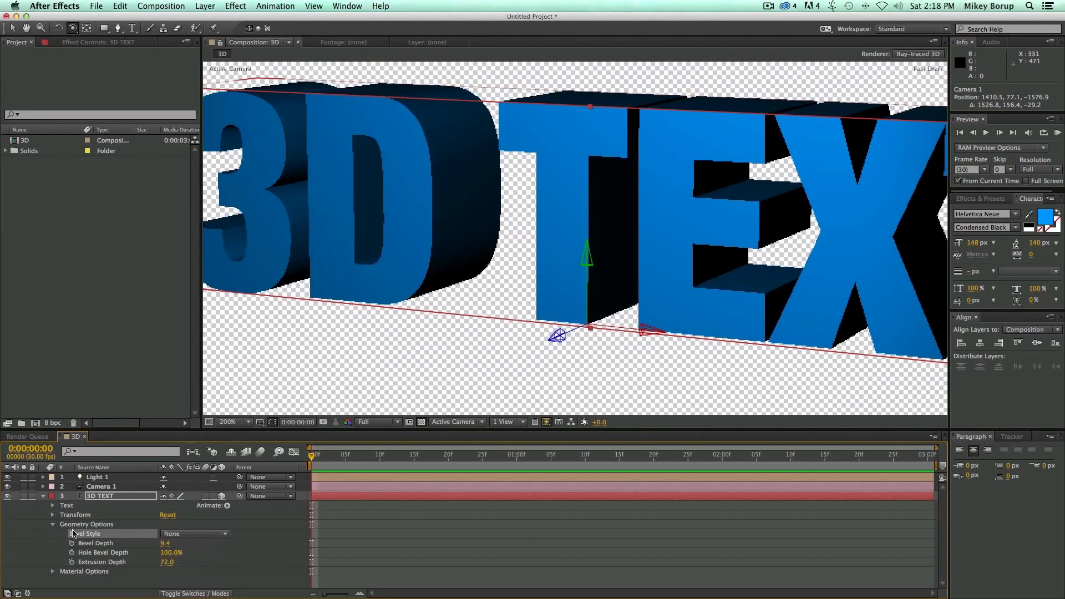
left_click(53, 525)
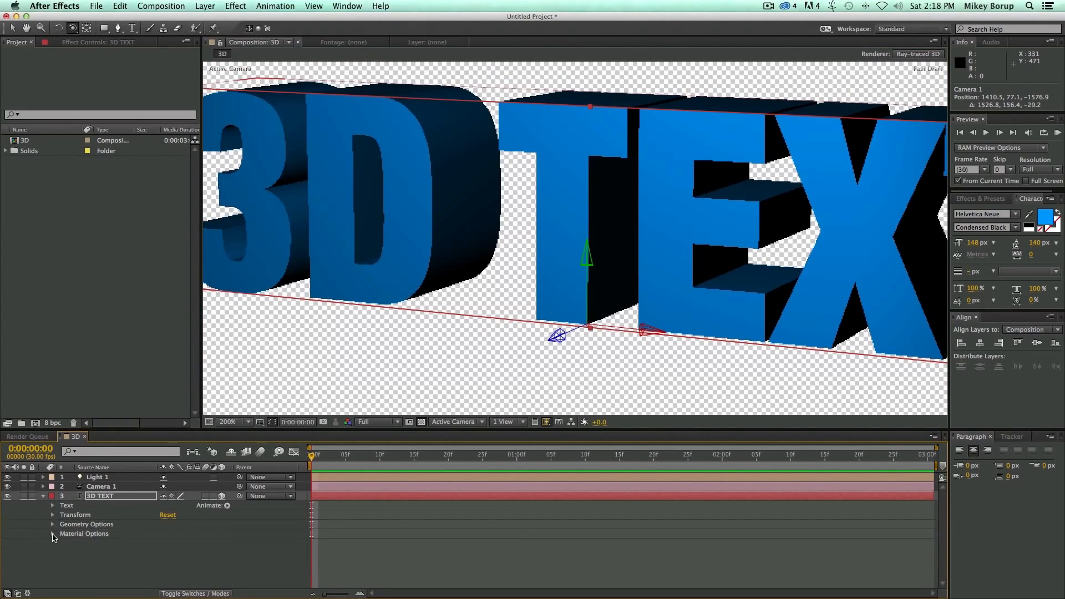
Step: Expand the text layer's Material Options in an enlarged timeline and set Transparency to 100%
left_click(52, 534)
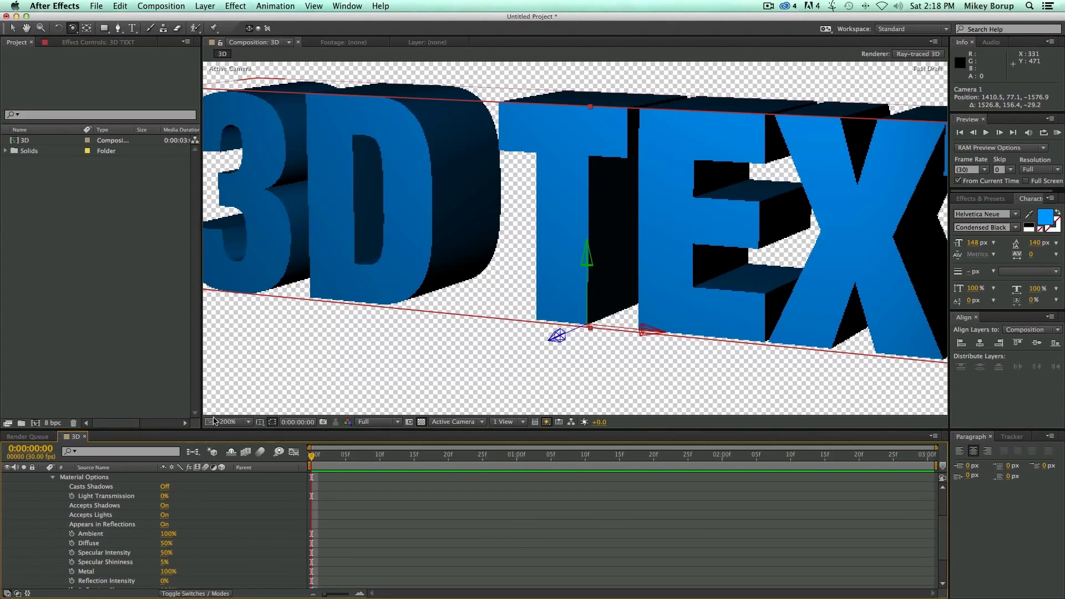
left_click_drag(212, 433, 211, 376)
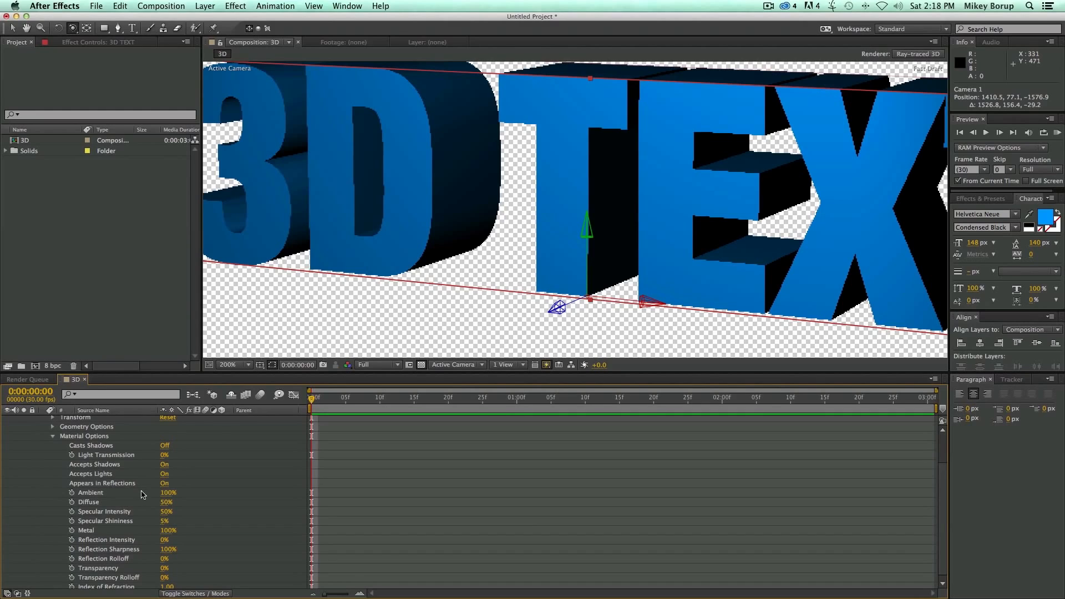
scroll(138, 499, "down", 1)
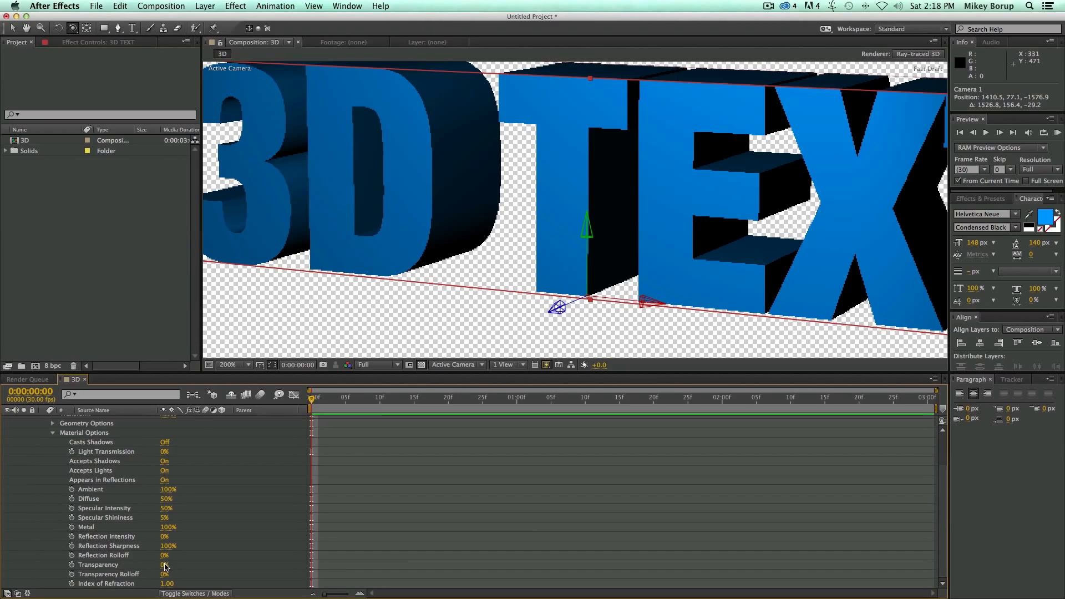
left_click_drag(165, 567, 220, 567)
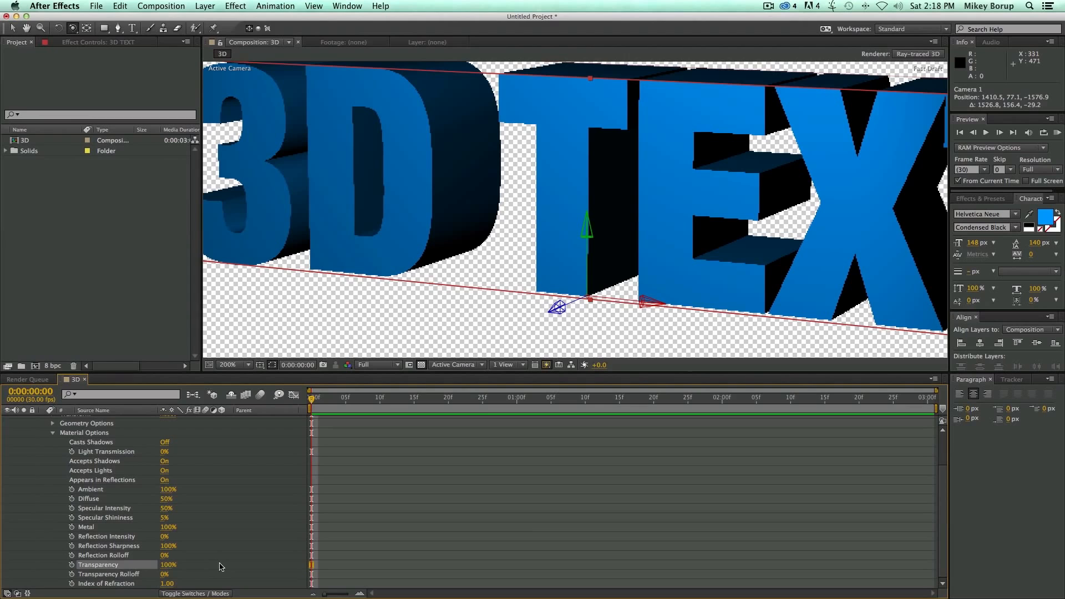
Step: Set the text's Transparency Rolloff to 59% and use Off (Final Quality) for fast previews
scroll(490, 468, "up", 5)
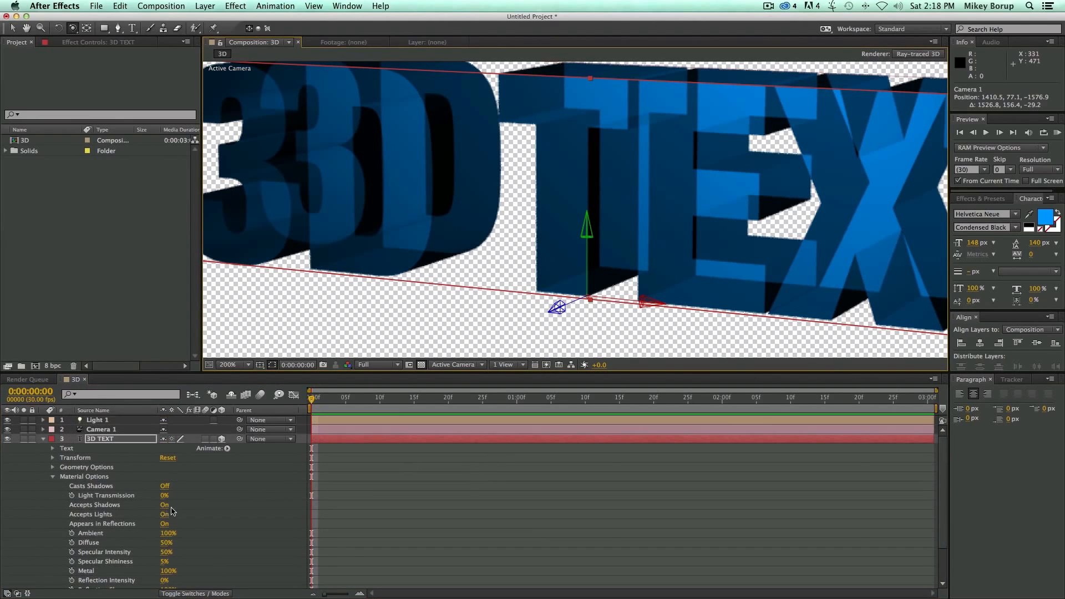
scroll(188, 508, "down", 4)
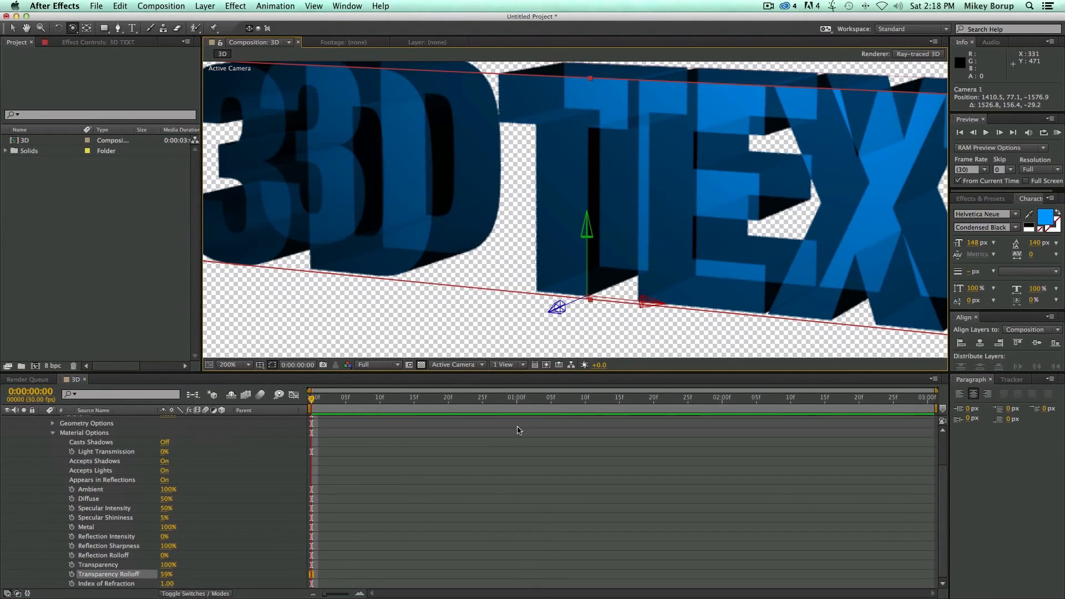
left_click(547, 365)
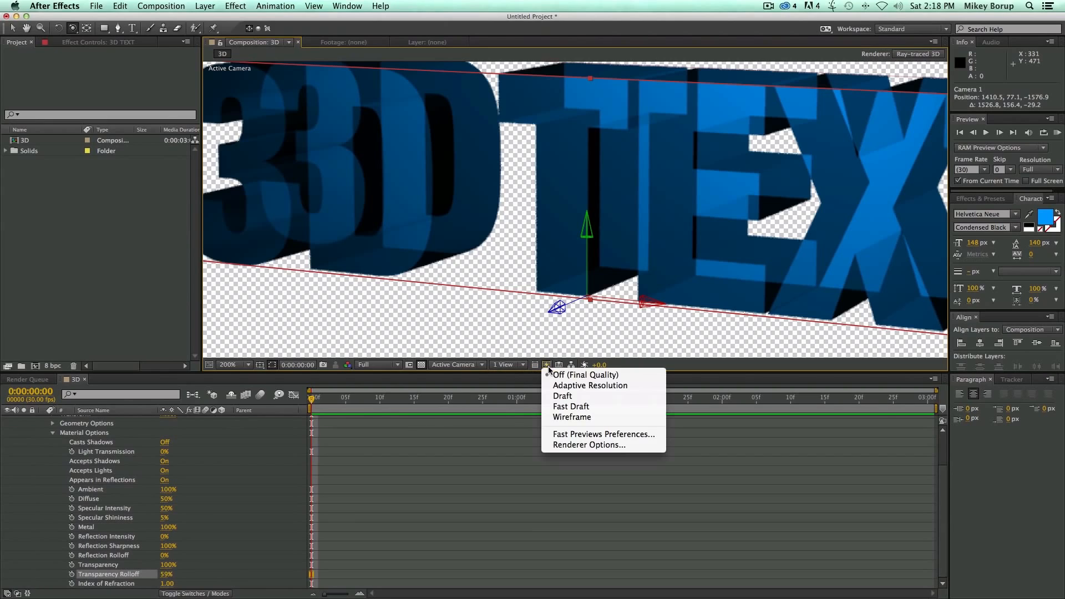
left_click(557, 375)
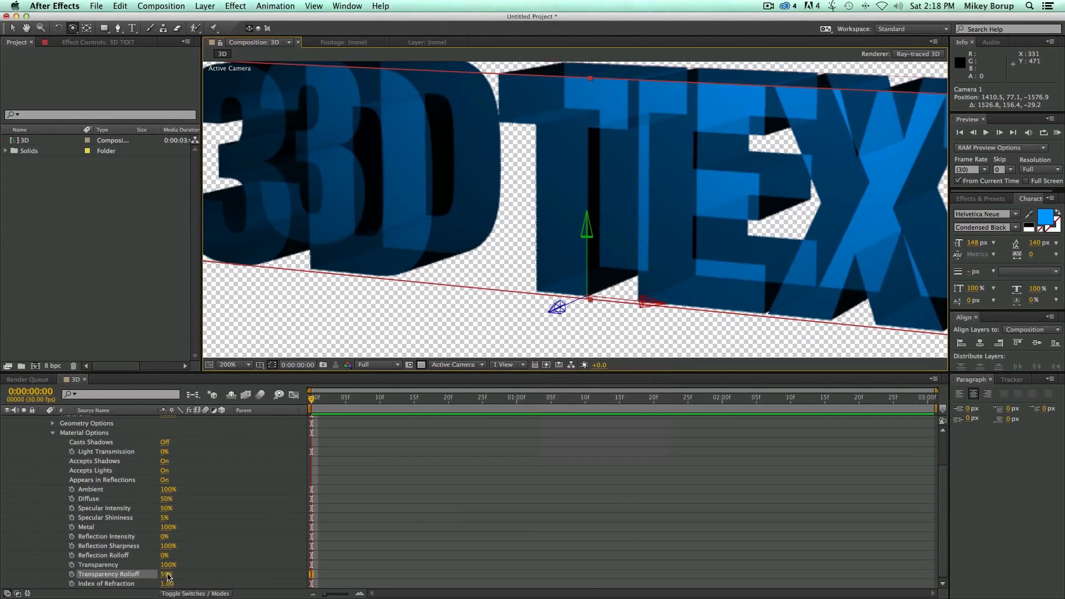
Step: Set the text's Transparency to 29% and change its fill color to white
left_click_drag(170, 566, 130, 565)
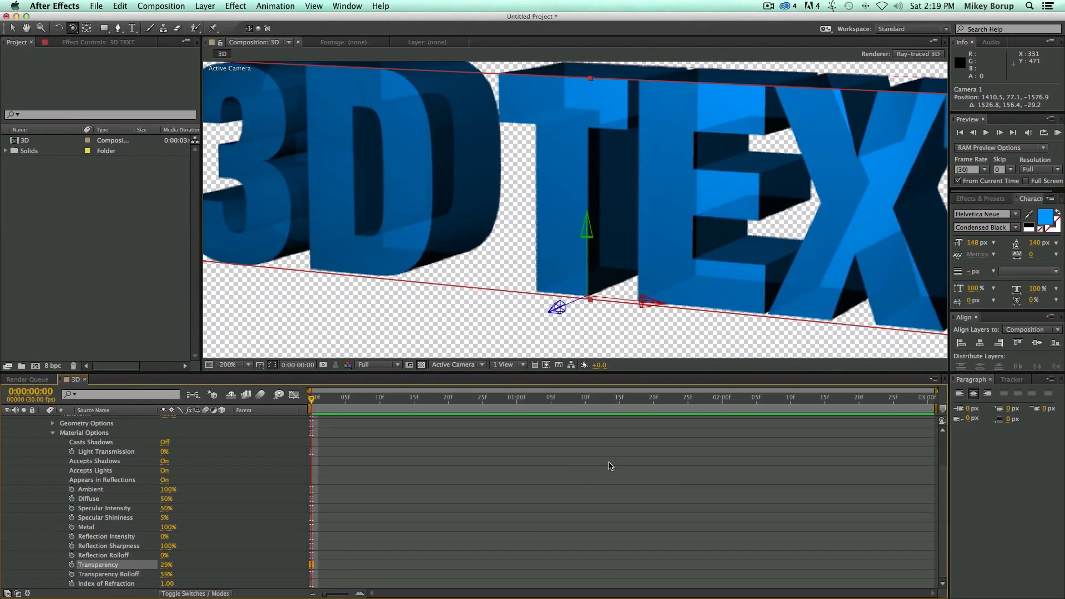
left_click(1029, 229)
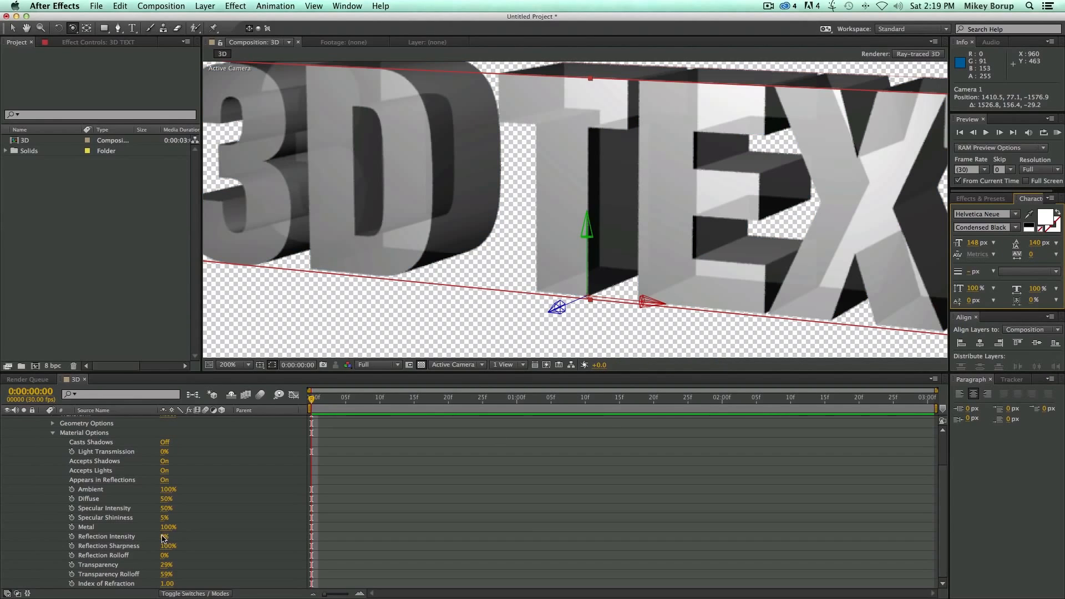
Step: Set the text's Reflection Intensity to 47% and fit the whole composition in the viewer
mouse_move(163, 538)
left_mouse_down()
mouse_move(224, 541)
mouse_move(134, 539)
left_mouse_up()
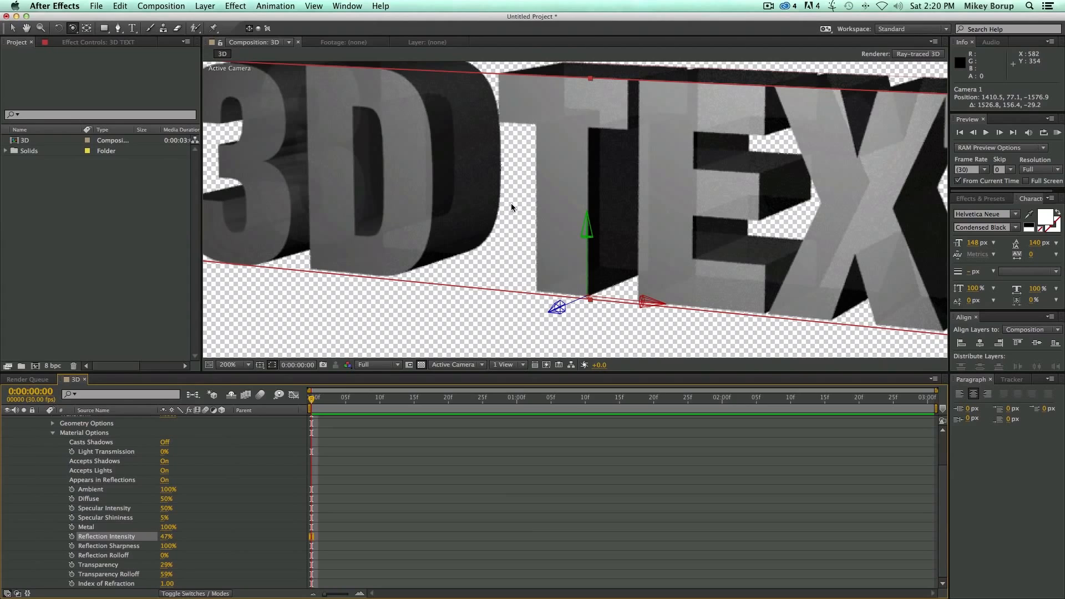
scroll(511, 203, "down", 4)
key("period")
left_click(240, 365)
left_click(244, 376)
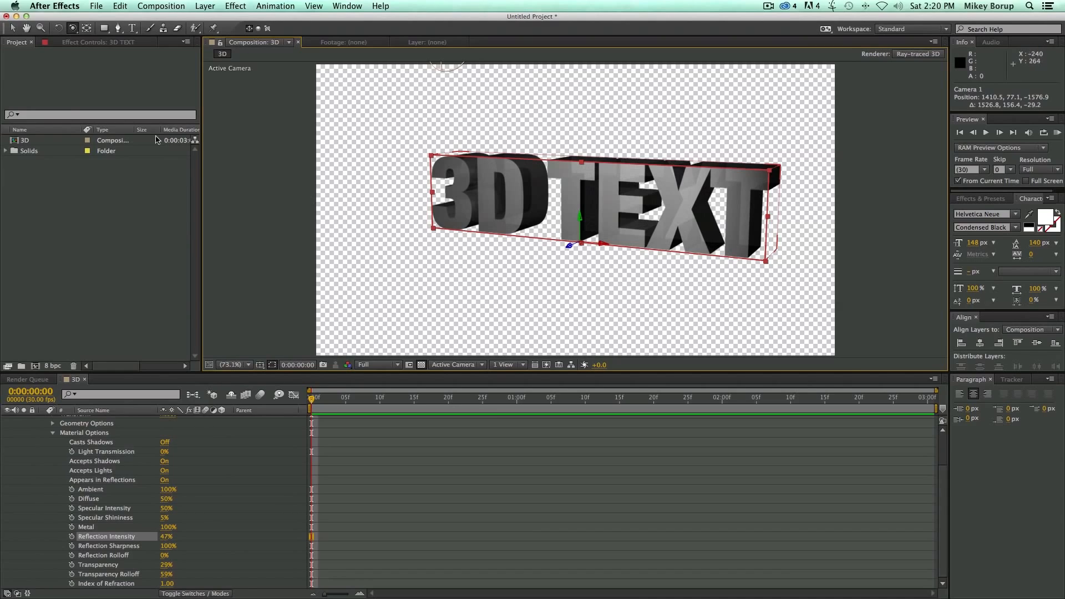
Step: Delete the 3D TEXT layer from the composition
left_click(13, 28)
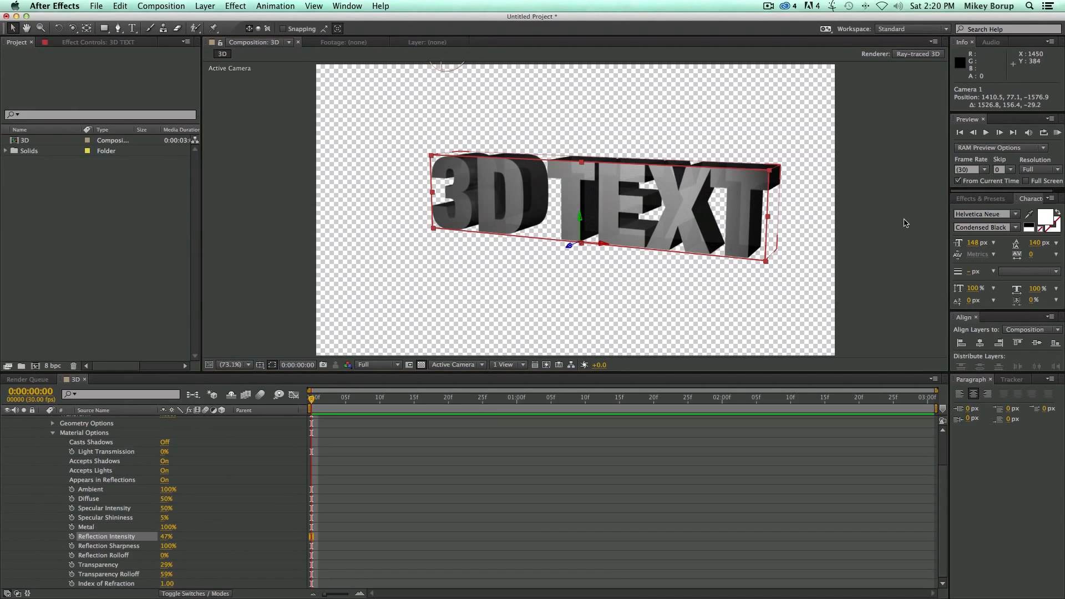
left_click(843, 213)
left_click(572, 187)
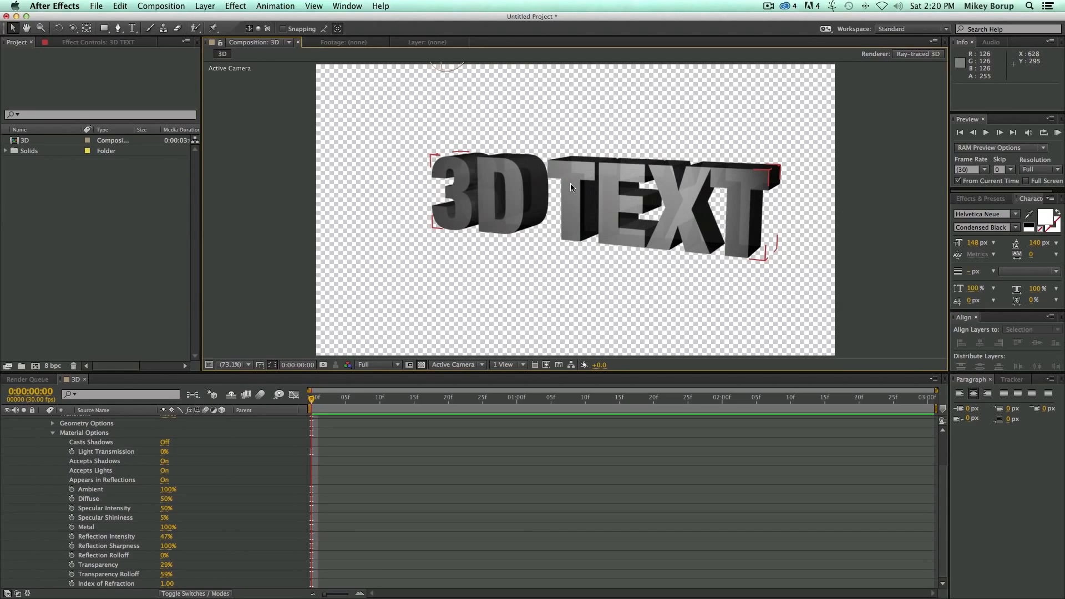
left_click(578, 259)
left_click(510, 190)
scroll(76, 463, "up", 2)
left_click(53, 453)
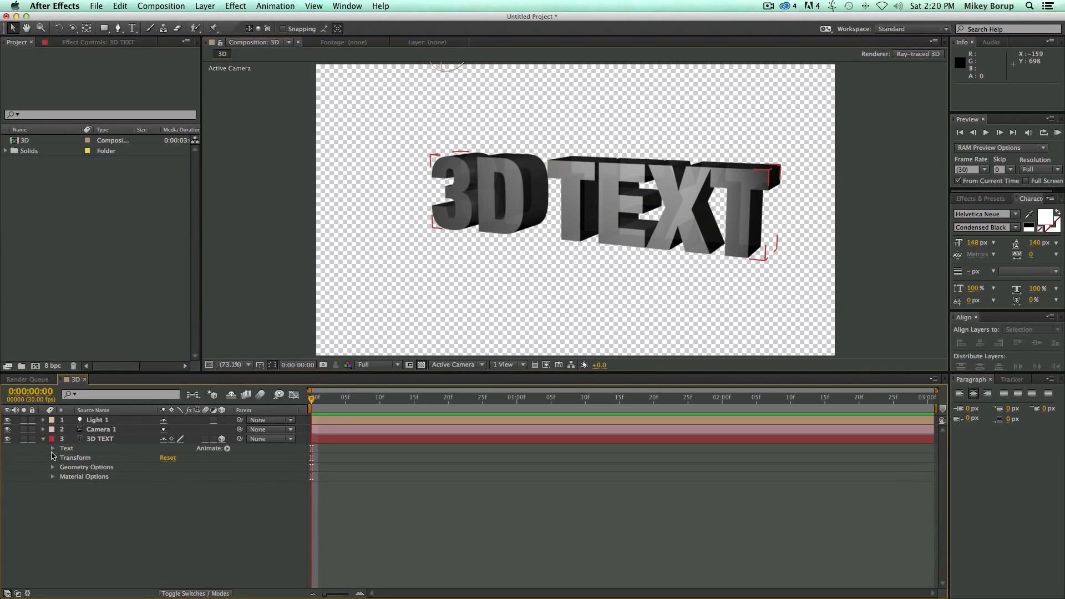
left_click(131, 439)
key("Delete")
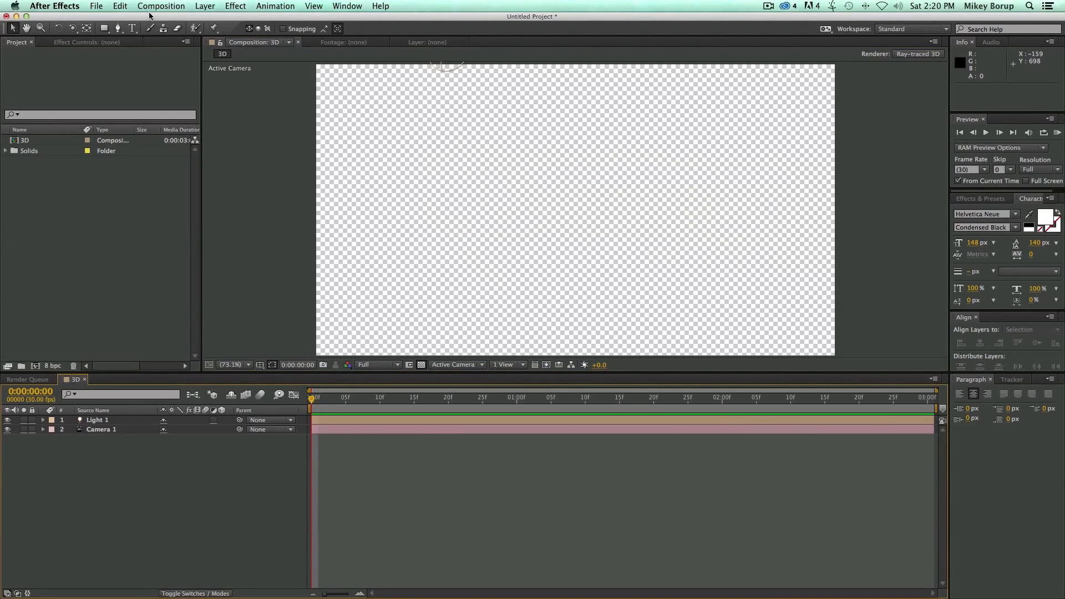
Step: Create a 1280 x 720 px white solid and make it a 3D layer
left_click(206, 5)
mouse_move(216, 18)
left_click(358, 34)
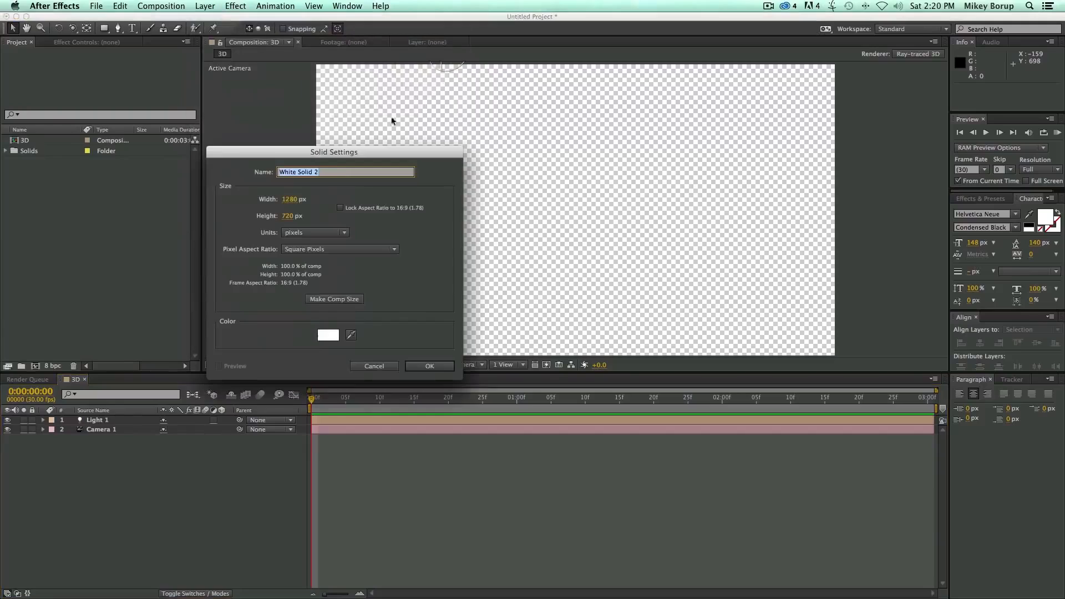
left_click(430, 366)
left_click(222, 420)
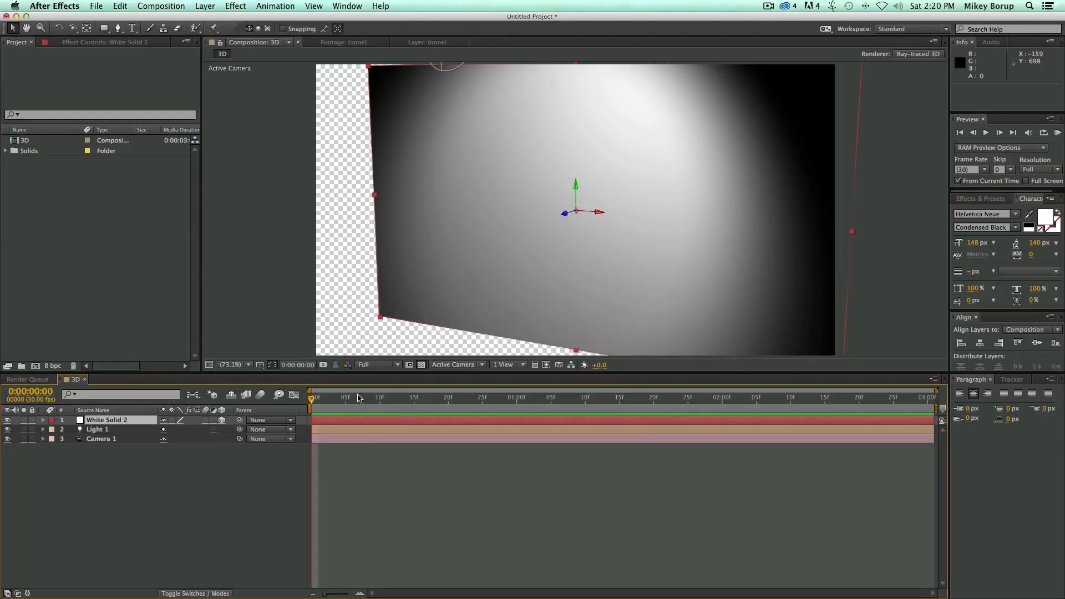
Step: In the white solid's Geometry Options, set Curvature to 100% and Segments to 11
left_click(43, 420)
left_click(53, 439)
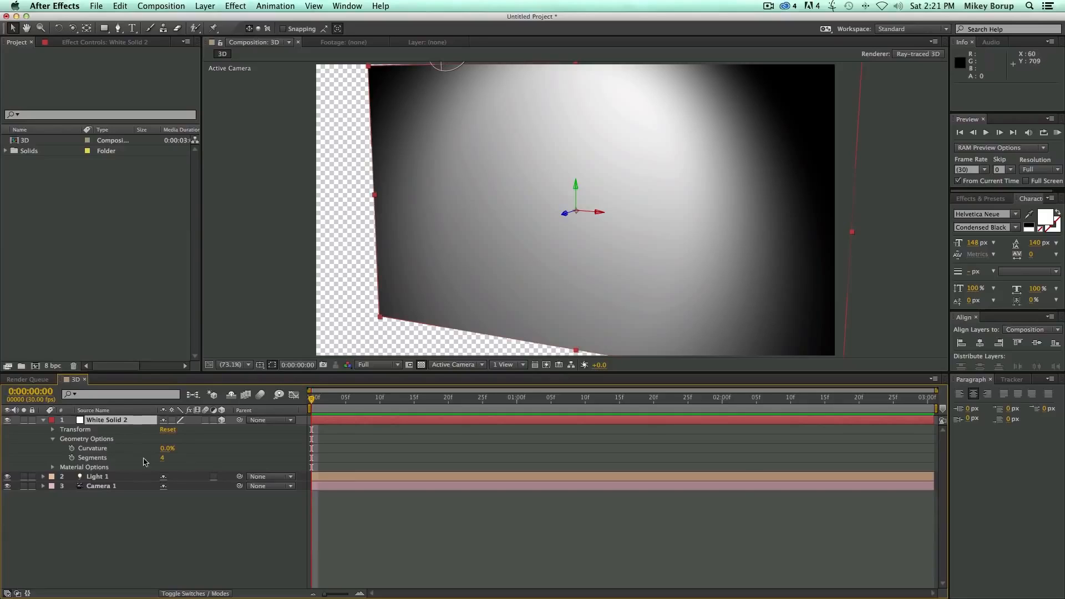
left_click_drag(167, 448, 288, 451)
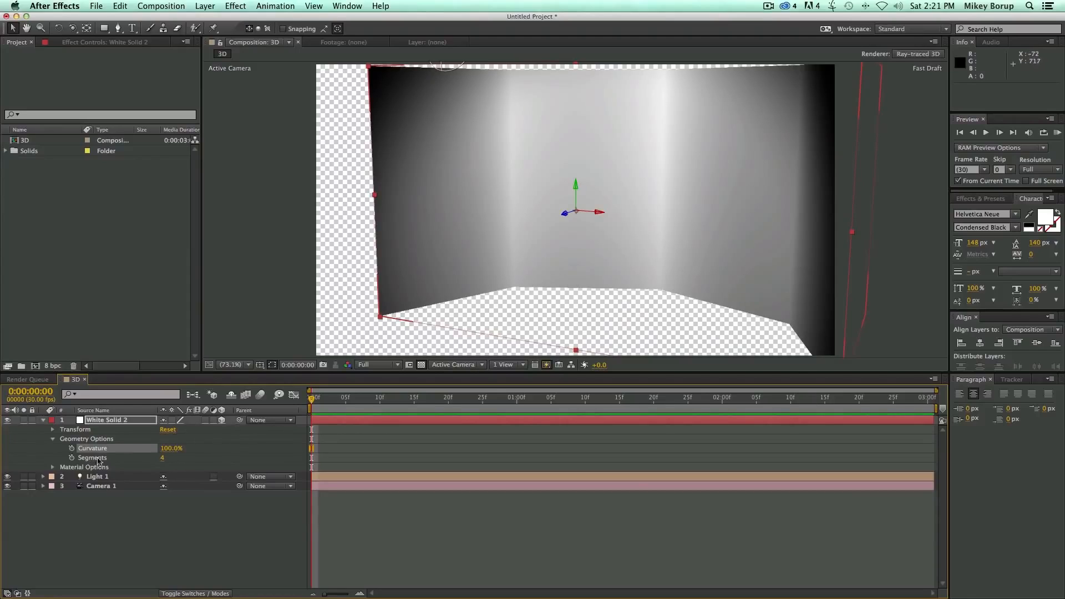
mouse_move(165, 462)
left_mouse_down()
mouse_move(178, 463)
mouse_move(157, 462)
mouse_move(167, 462)
left_mouse_up()
Step: Orbit the camera above the curved solid and set its Curvature to 82%
key("c")
left_click_drag(599, 226, 585, 352)
left_click_drag(596, 194, 581, 330)
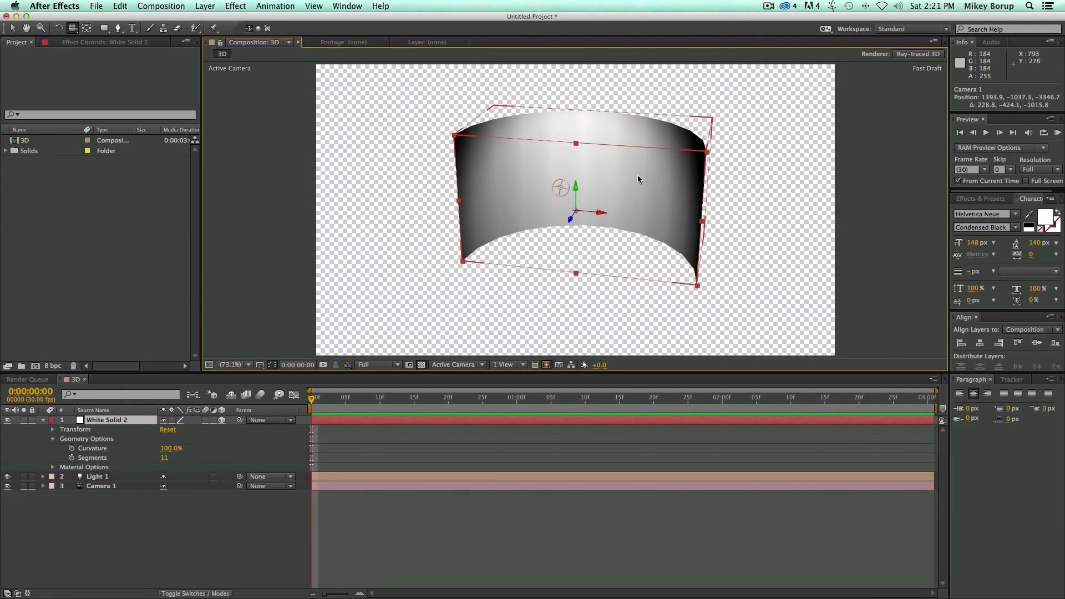
key("c")
left_click_drag(635, 169, 613, 254)
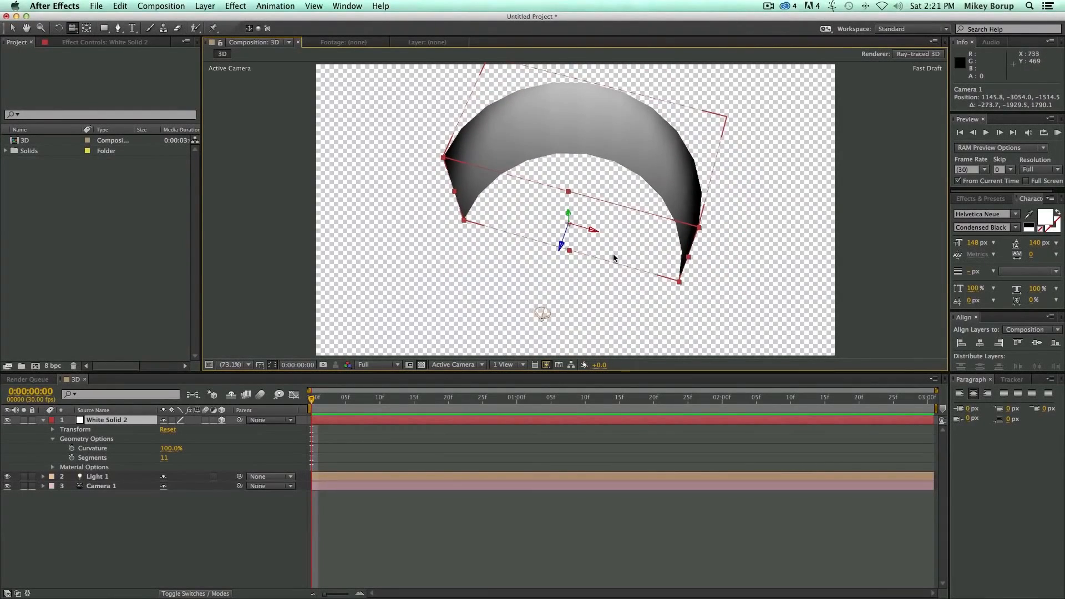
mouse_move(169, 449)
left_mouse_down()
mouse_move(136, 450)
mouse_move(204, 449)
mouse_move(179, 448)
left_mouse_up()
left_click_drag(583, 242, 324, 105)
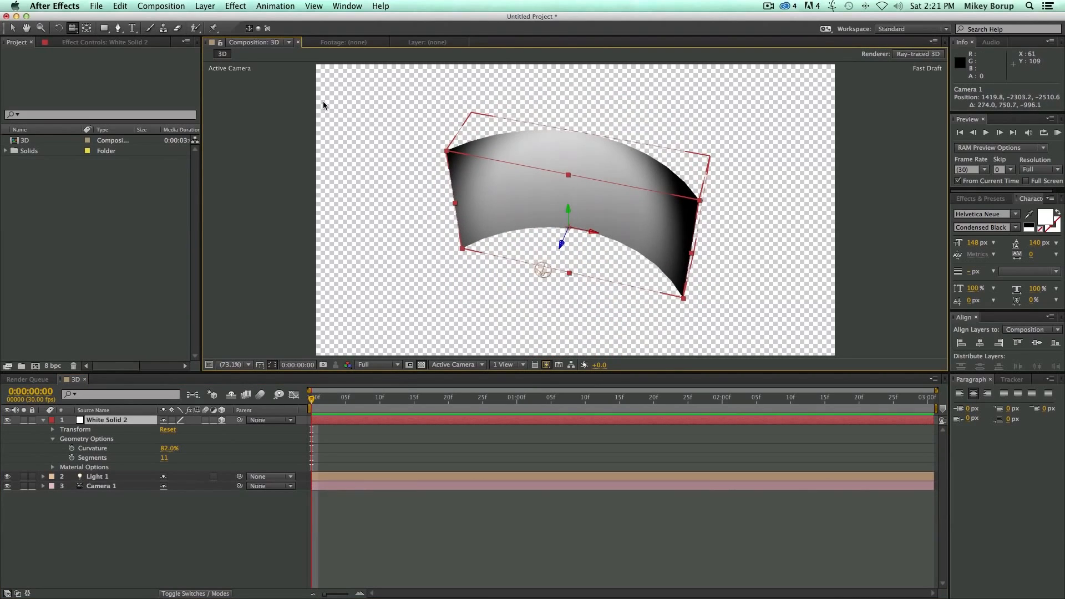
Step: Switch the composition's renderer to Classic 3D
left_click(179, 5)
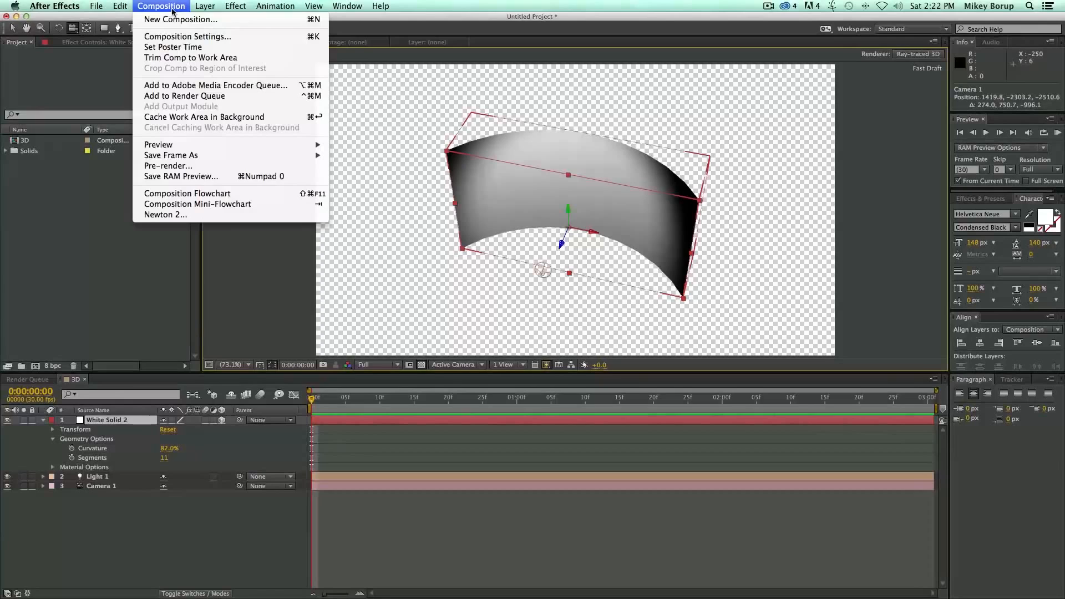
left_click(187, 37)
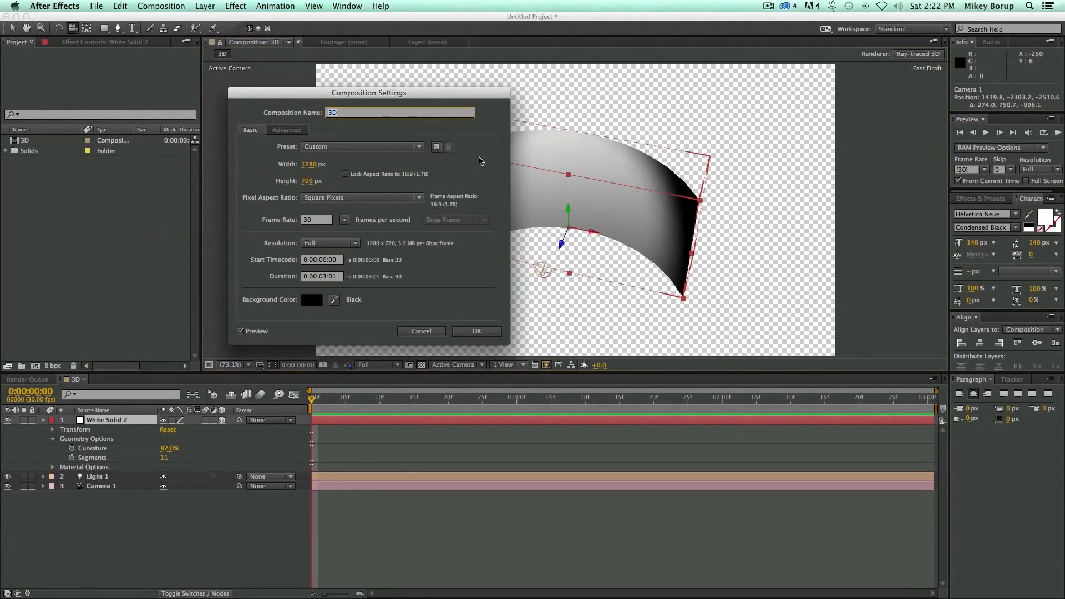
left_click(286, 130)
left_click(366, 191)
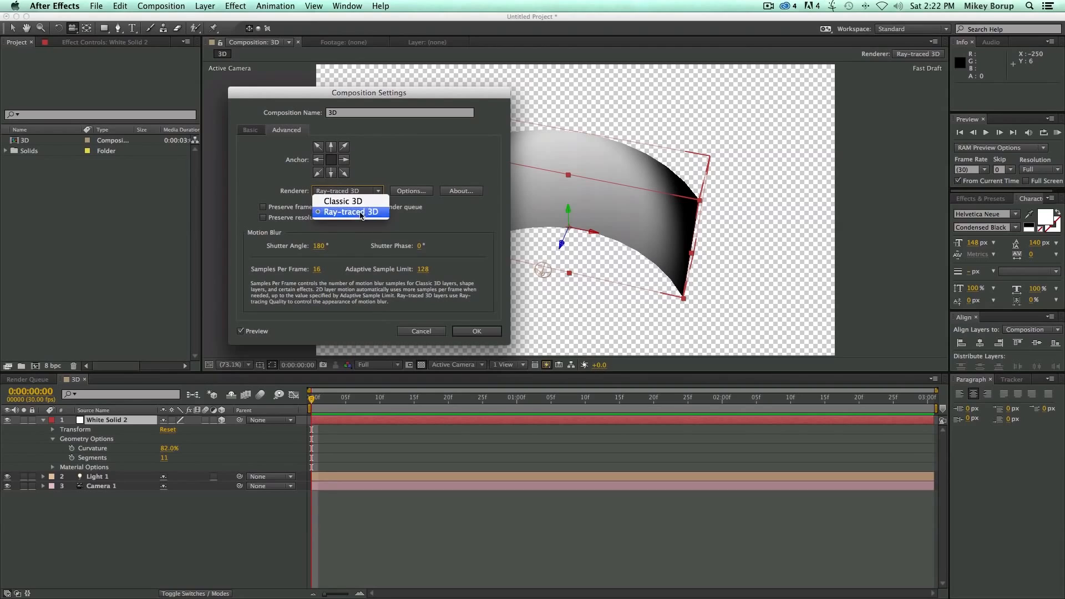
left_click(355, 199)
left_click(476, 330)
Step: Delete the white solid, light and camera layers to empty the composition
left_click(98, 497)
left_click(126, 420)
left_click(122, 459, "shift")
key("Delete")
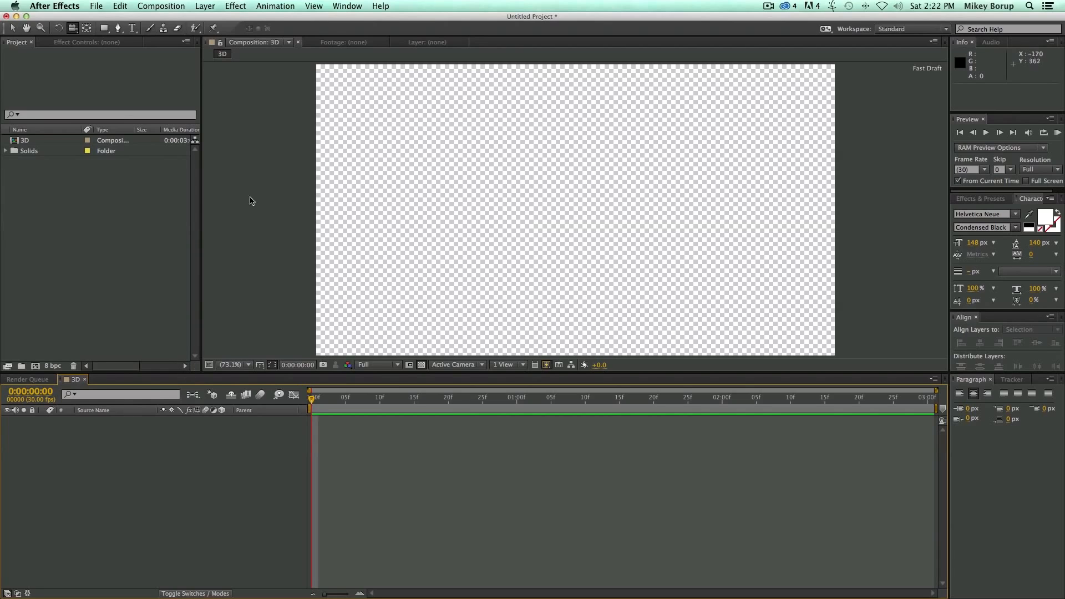
Step: Create a new composition-sized white solid and enlarge the composition viewer area
left_click(204, 6)
mouse_move(211, 25)
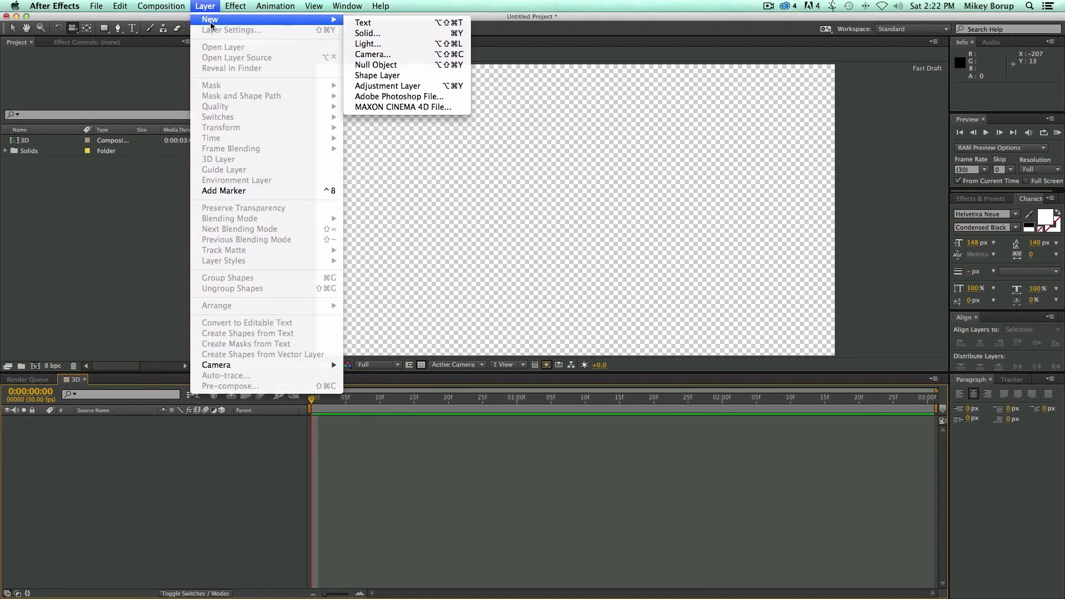
left_click(367, 33)
left_click(443, 366)
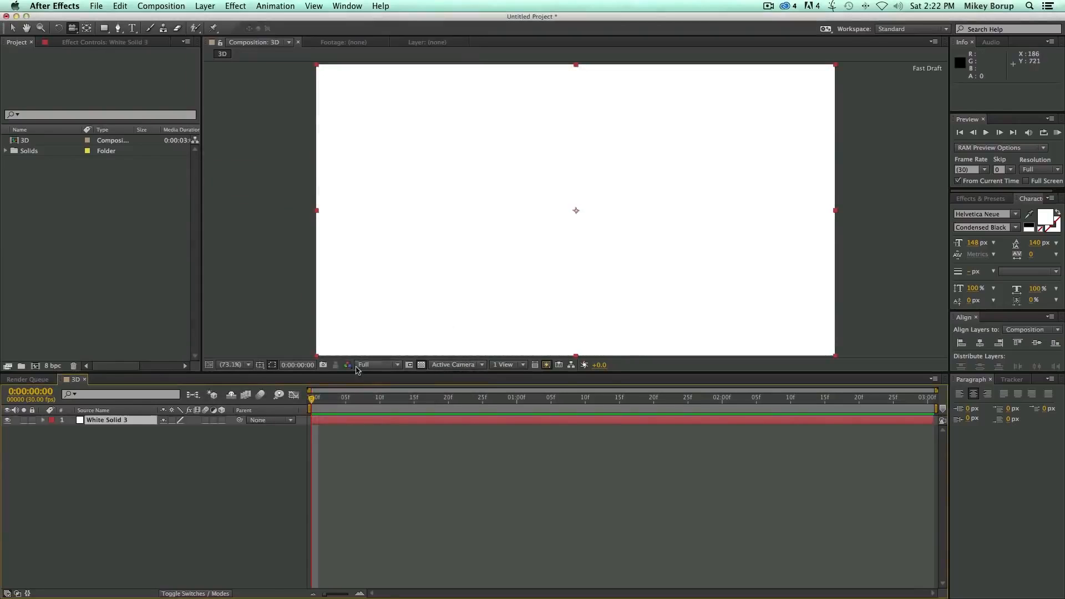
left_click_drag(201, 375, 208, 429)
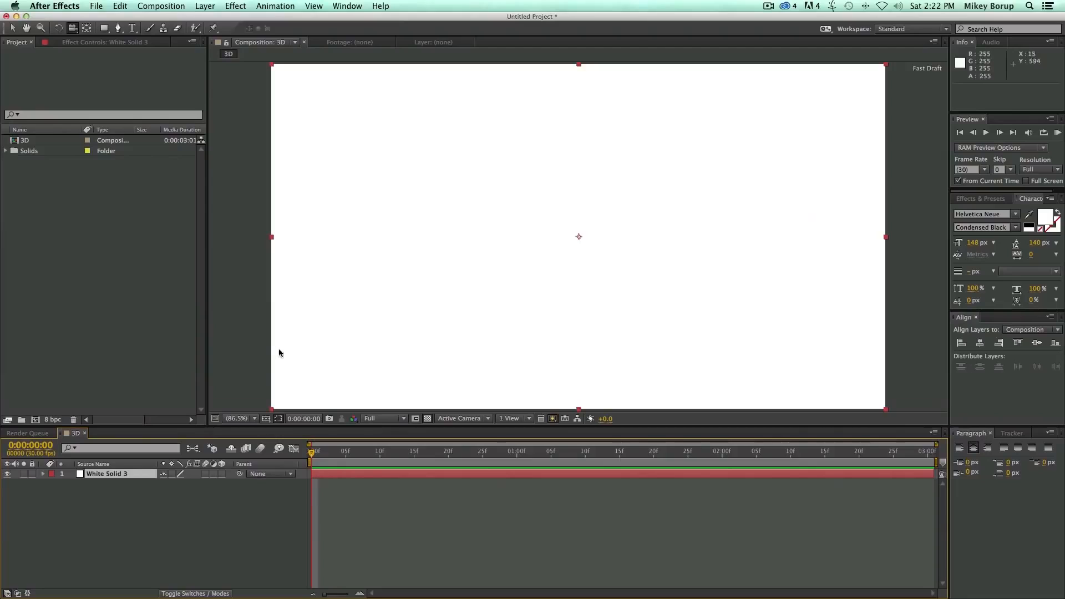
Step: Apply the Video Copilot Element effect to the white solid
left_click(371, 517)
left_click(359, 475)
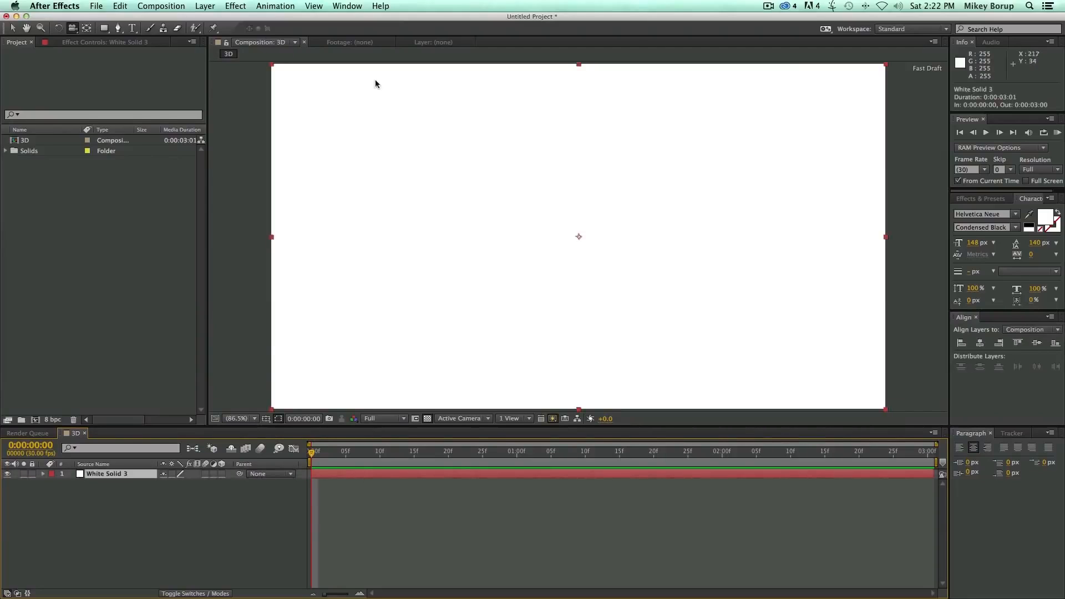
left_click(239, 8)
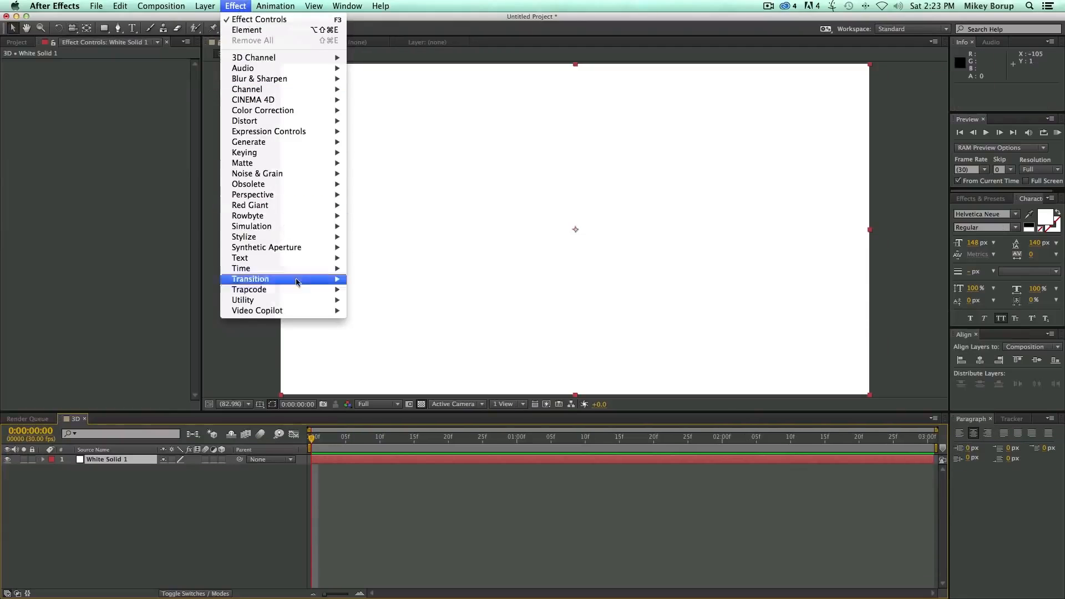
mouse_move(280, 315)
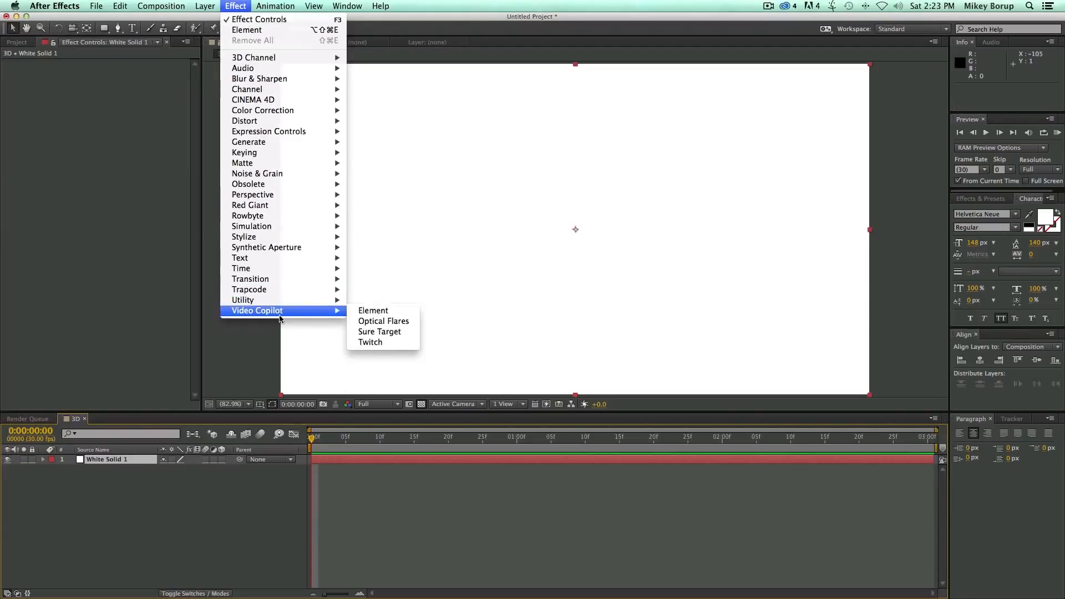
left_click(389, 314)
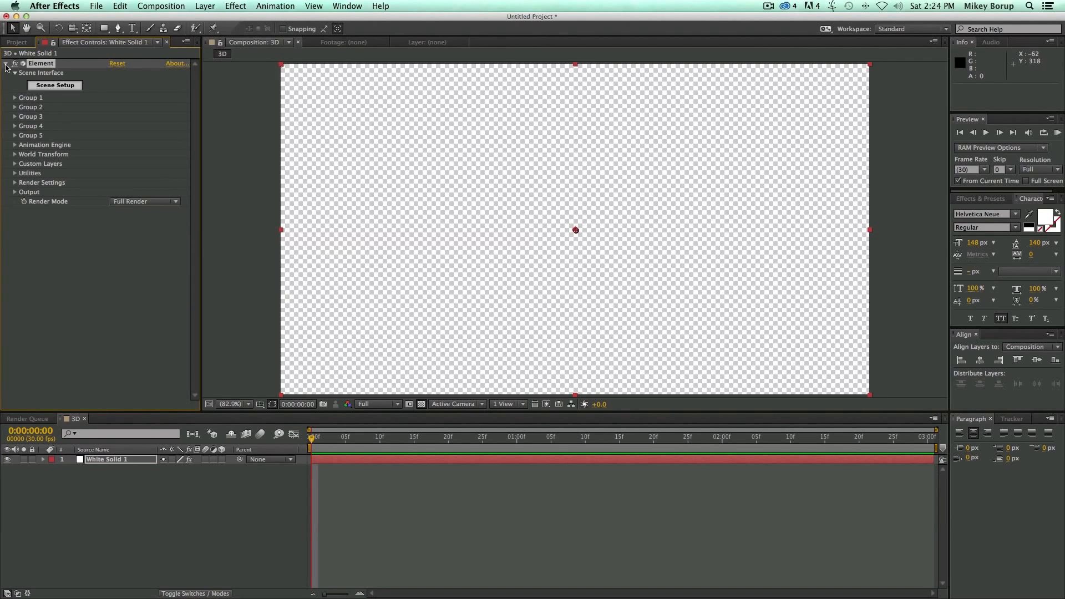
Step: Add the donut model from the Primitives to the Element scene and return to the composition
left_click(53, 86)
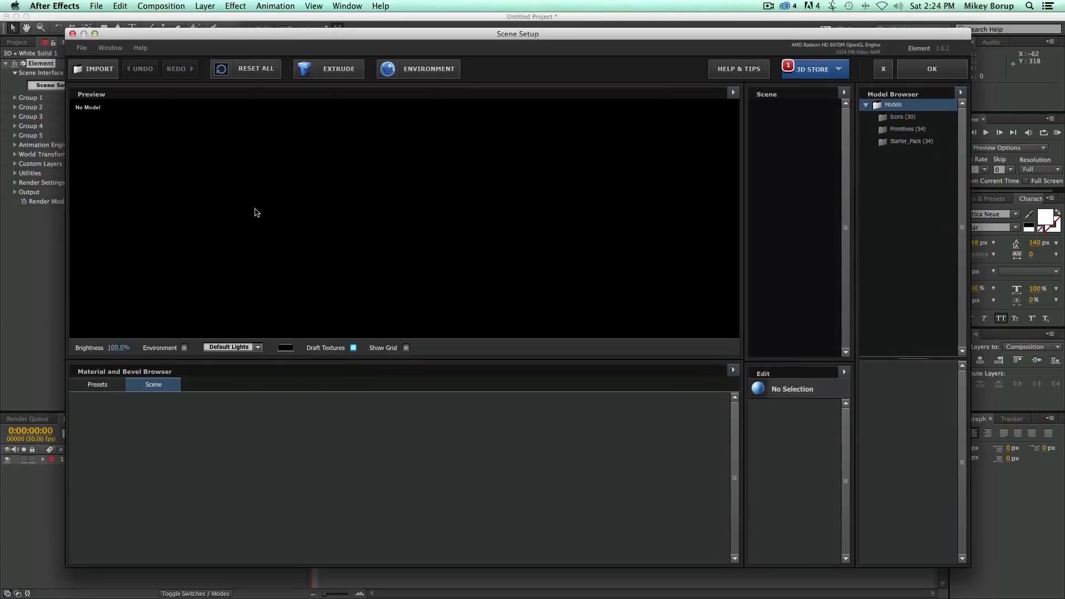
left_click(905, 129)
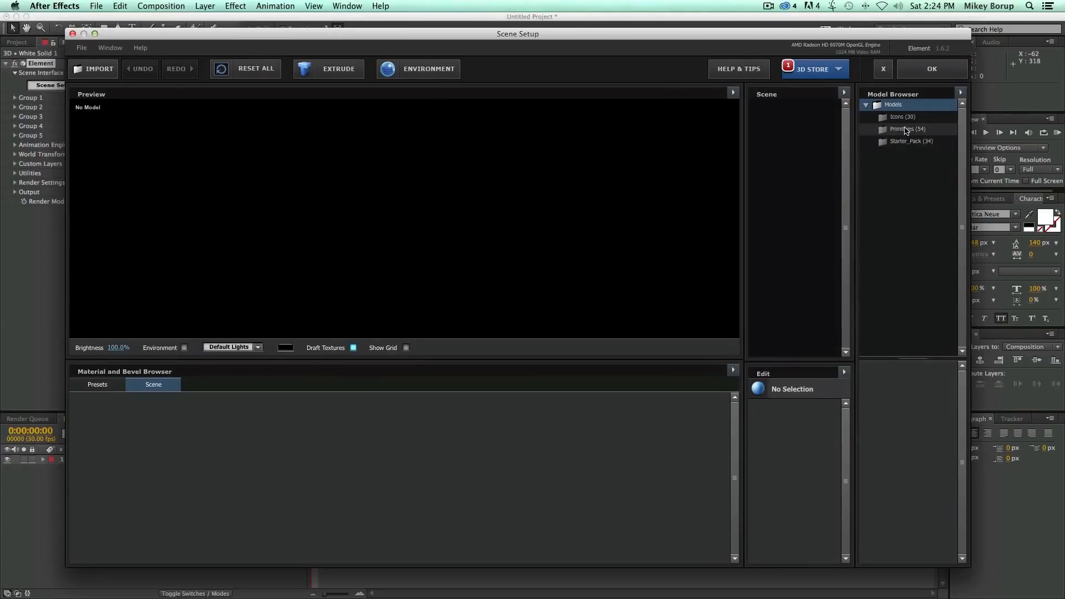
left_click_drag(961, 392, 965, 422)
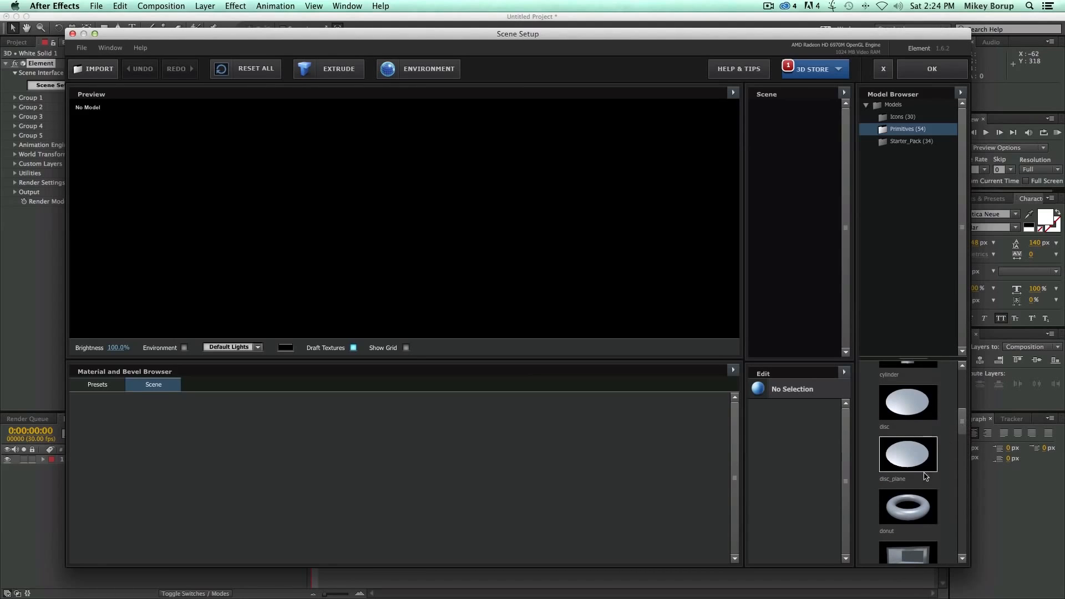
left_click(910, 506)
left_click(933, 69)
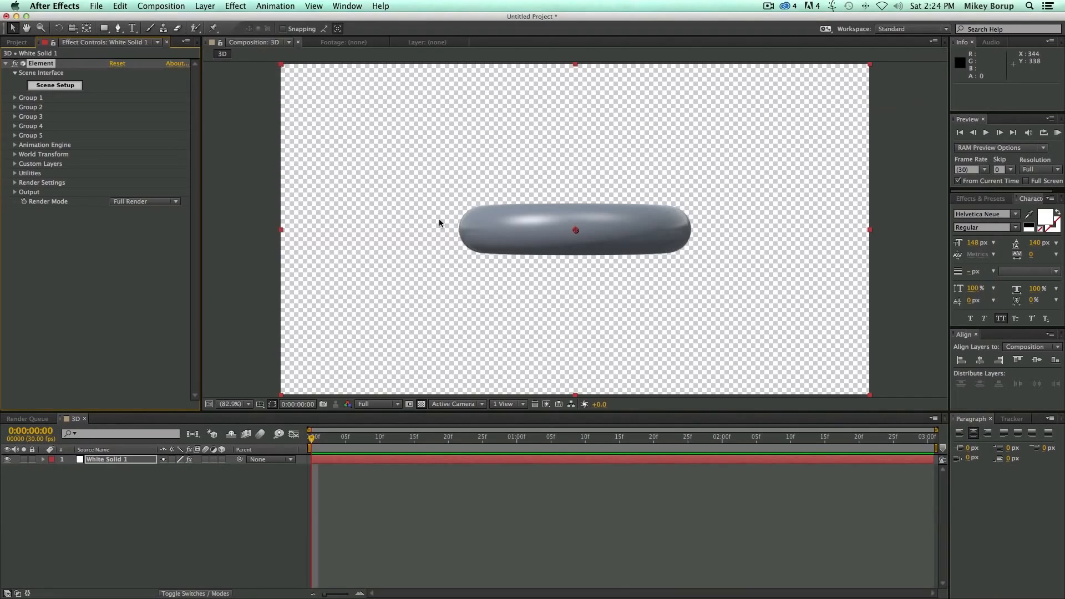
Step: Create a camera layer and orbit it to view the donut from above at an angle
left_click(205, 6)
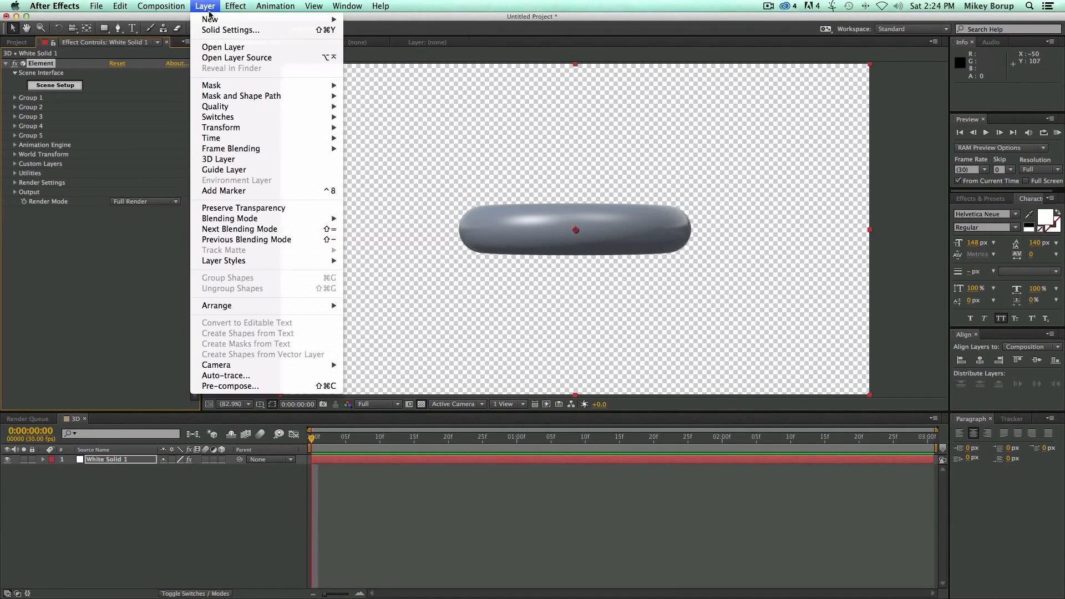
mouse_move(311, 19)
left_click(354, 55)
left_click(487, 392)
left_click_drag(547, 224, 502, 300)
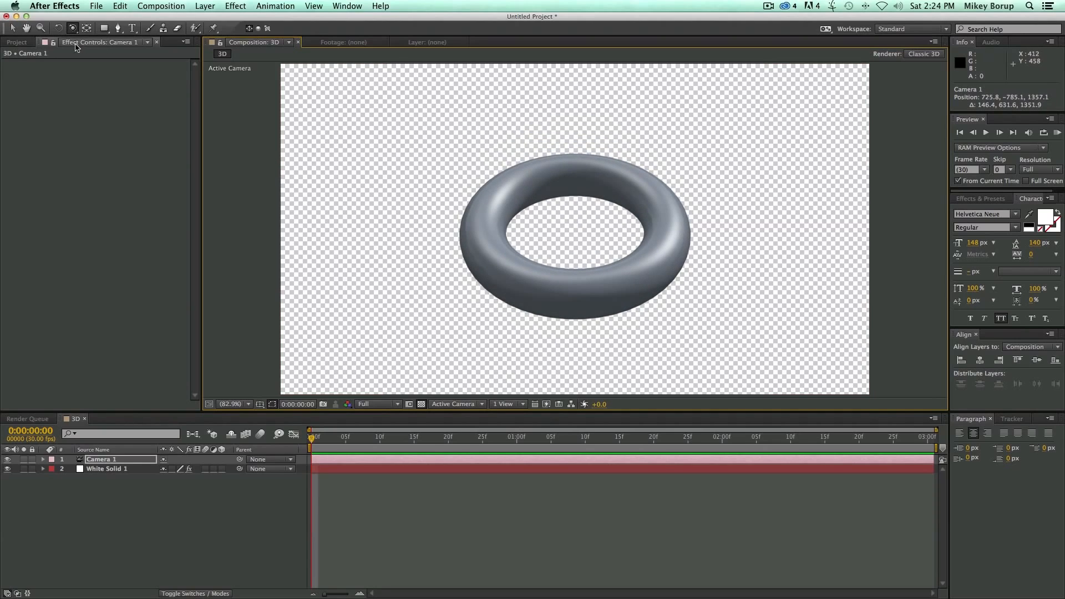
Step: Replace the donut in the Element scene with the water_drop primitive and orbit the camera around it
left_click(340, 470)
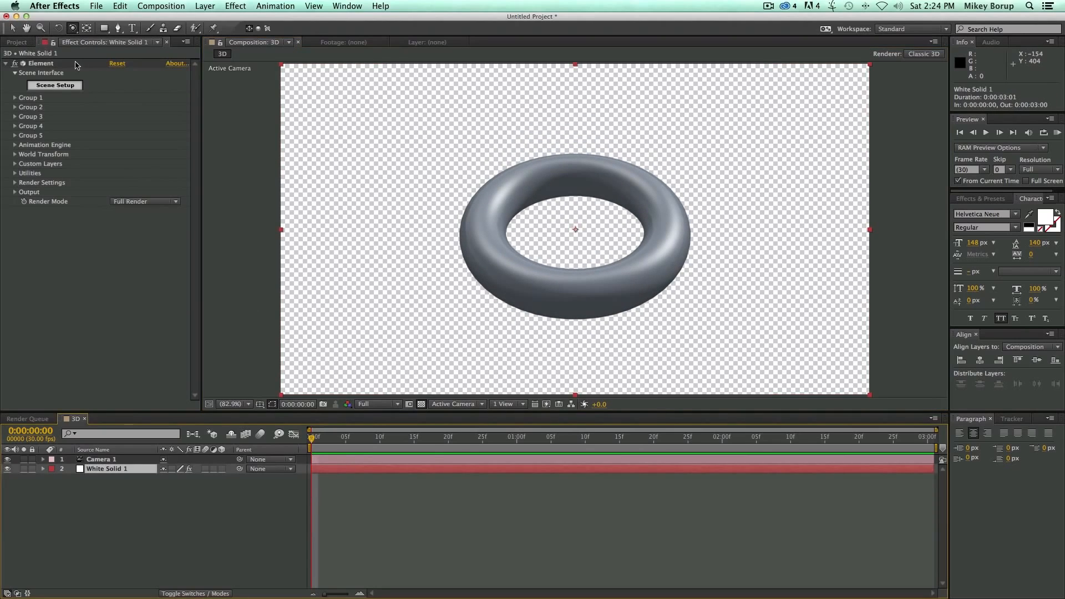
left_click(48, 86)
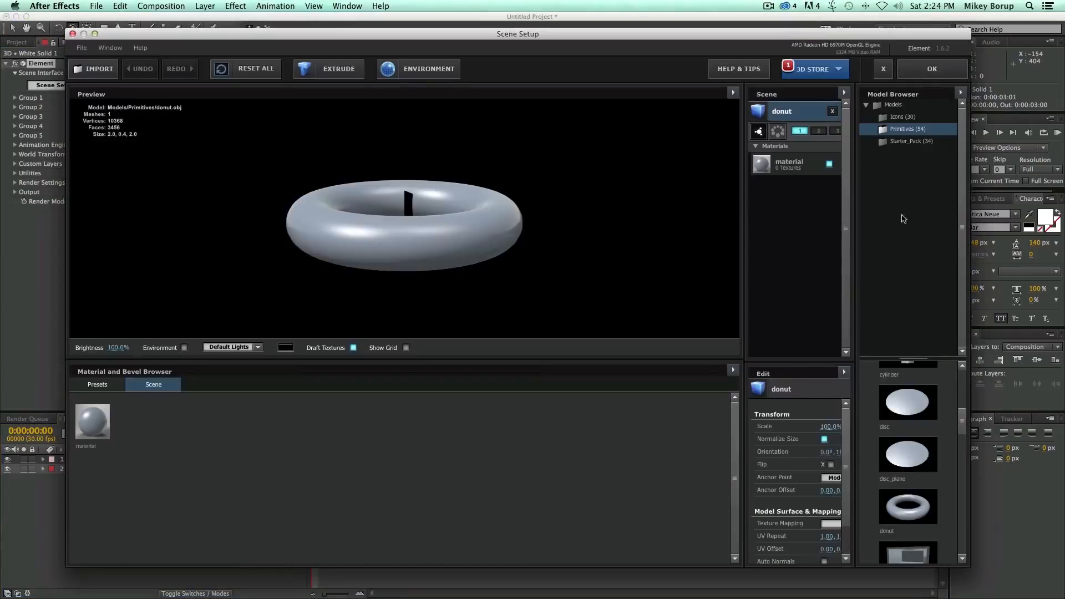
left_click_drag(967, 422, 951, 549)
left_click(908, 530)
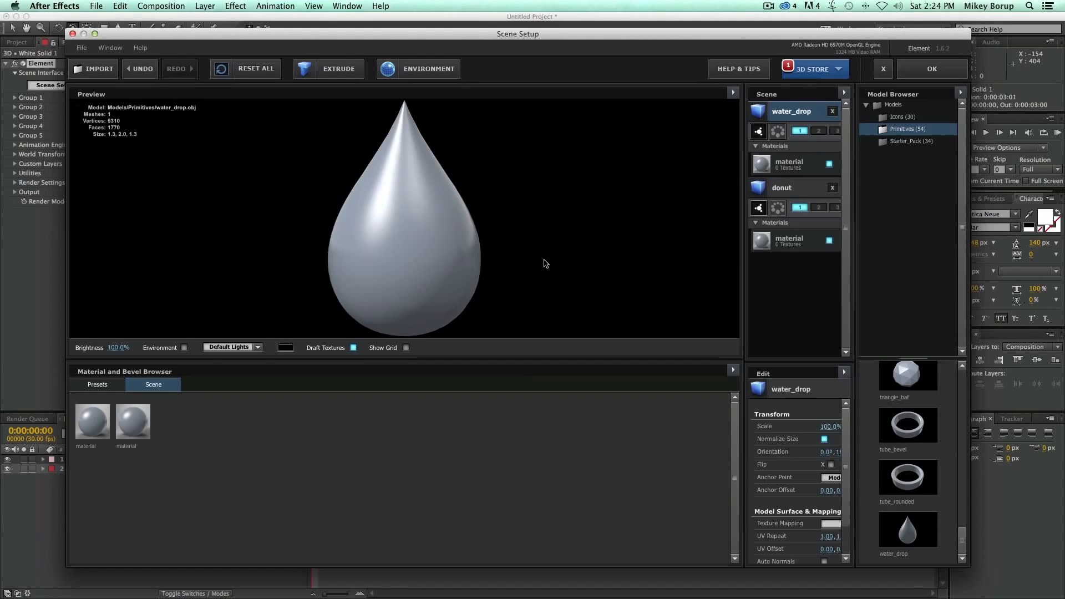
left_click(833, 188)
left_click(932, 69)
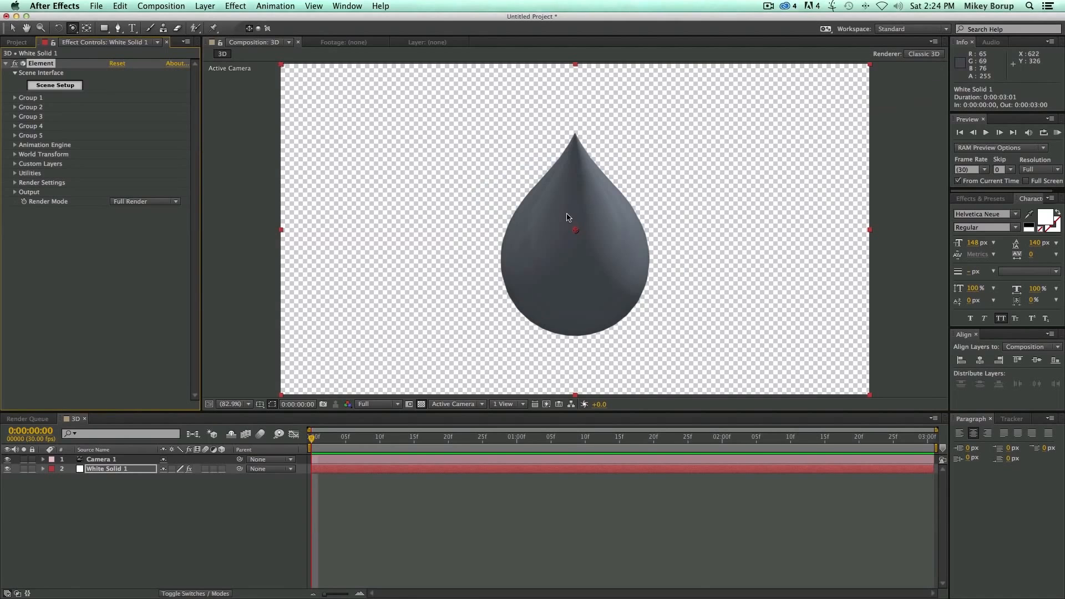
left_click_drag(608, 228, 603, 185)
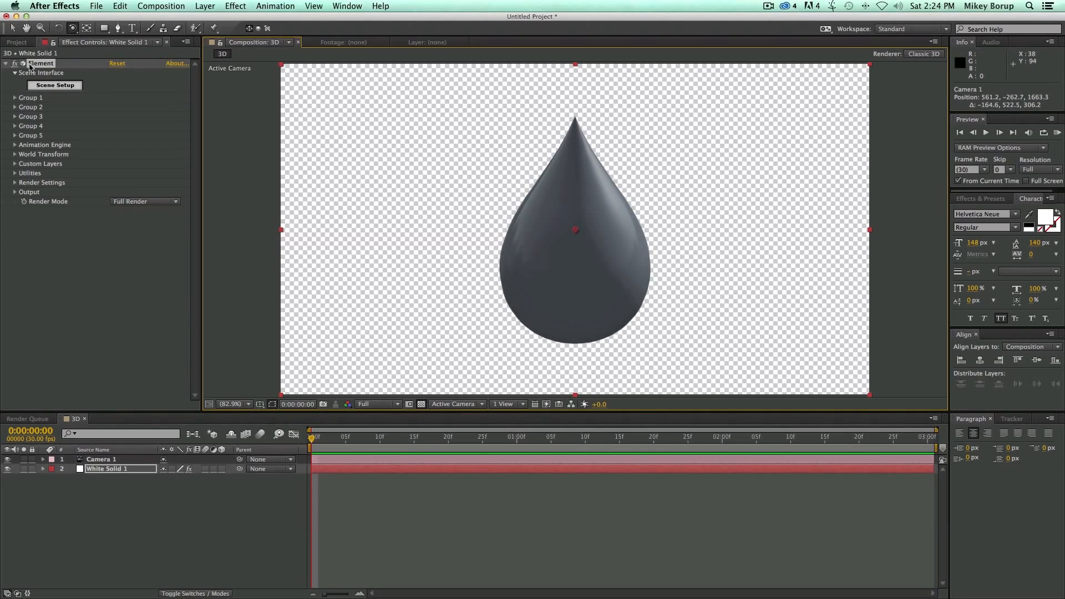
Step: Apply the Chrome material preset to the water_drop in the Element scene, replacing it with the Paint preset
left_click(61, 86)
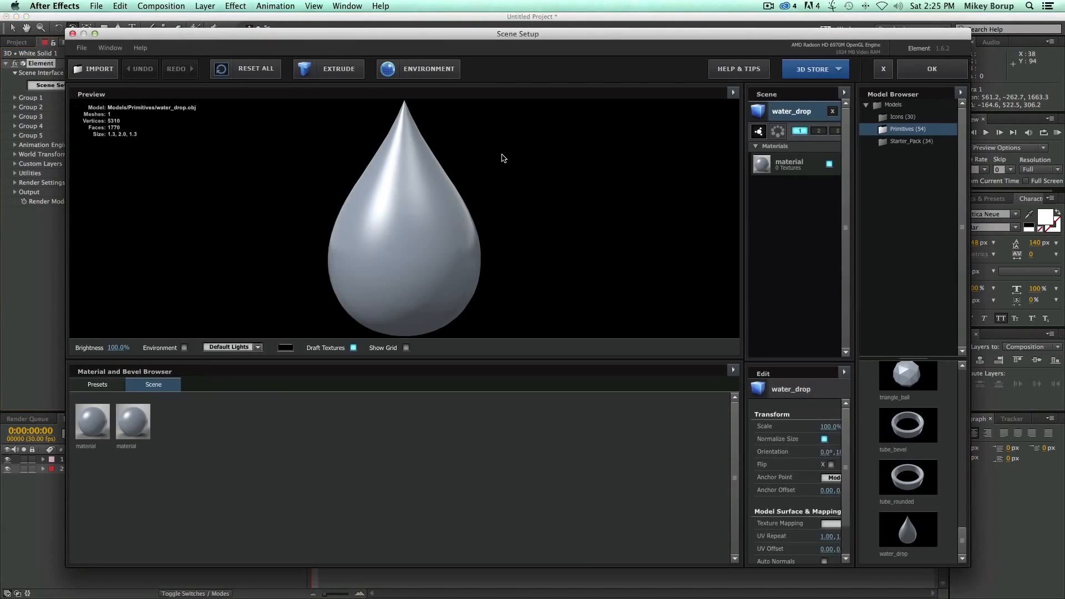
left_click(95, 386)
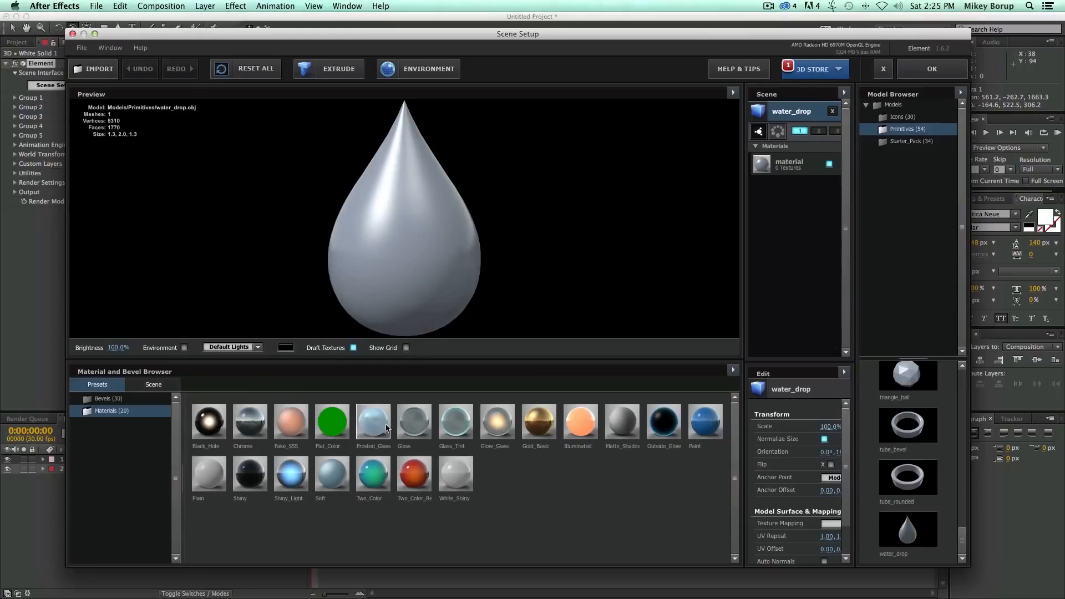
left_click_drag(250, 422, 438, 252)
mouse_move(705, 422)
left_mouse_down()
mouse_move(703, 431)
mouse_move(487, 267)
mouse_move(404, 178)
mouse_move(421, 269)
left_mouse_up()
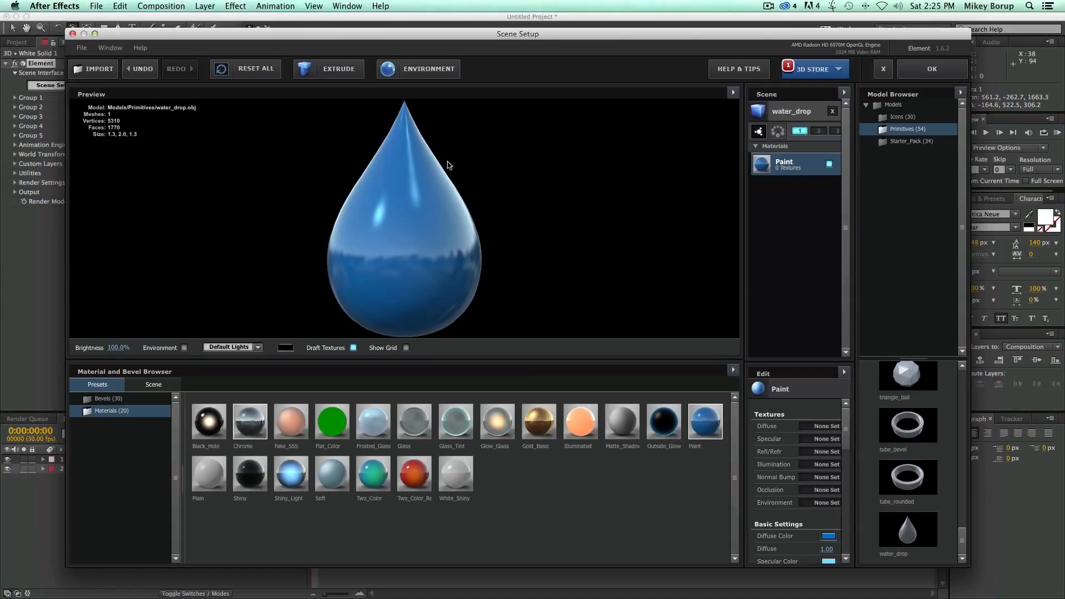
Step: Replace the water_drop with the alarm_clock model from the Starter_Pack in the Element scene and orbit the composition camera around it
left_click(912, 141)
left_click(903, 395)
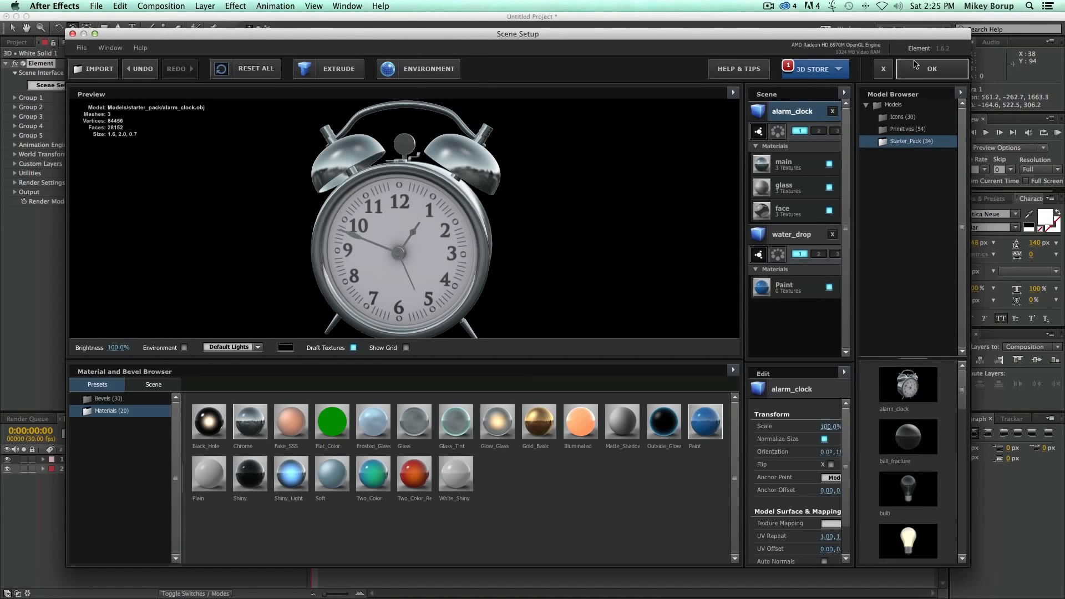
left_click(934, 70)
left_click_drag(431, 145, 393, 213)
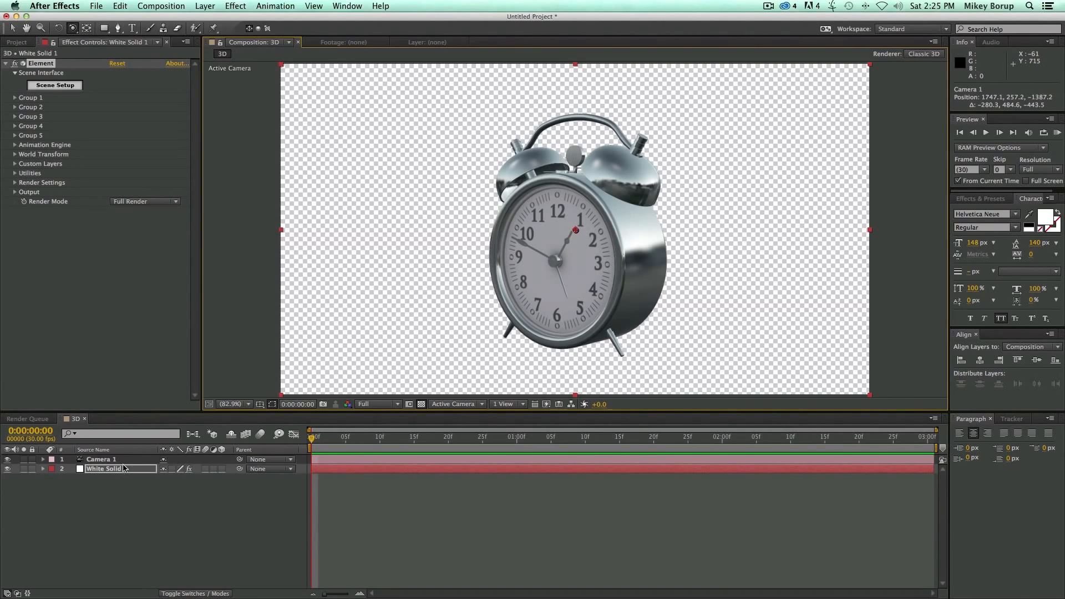
Step: Create a text layer reading "text" in the upper-left area of the composition frame
left_click(132, 28)
left_click(399, 150)
type("text")
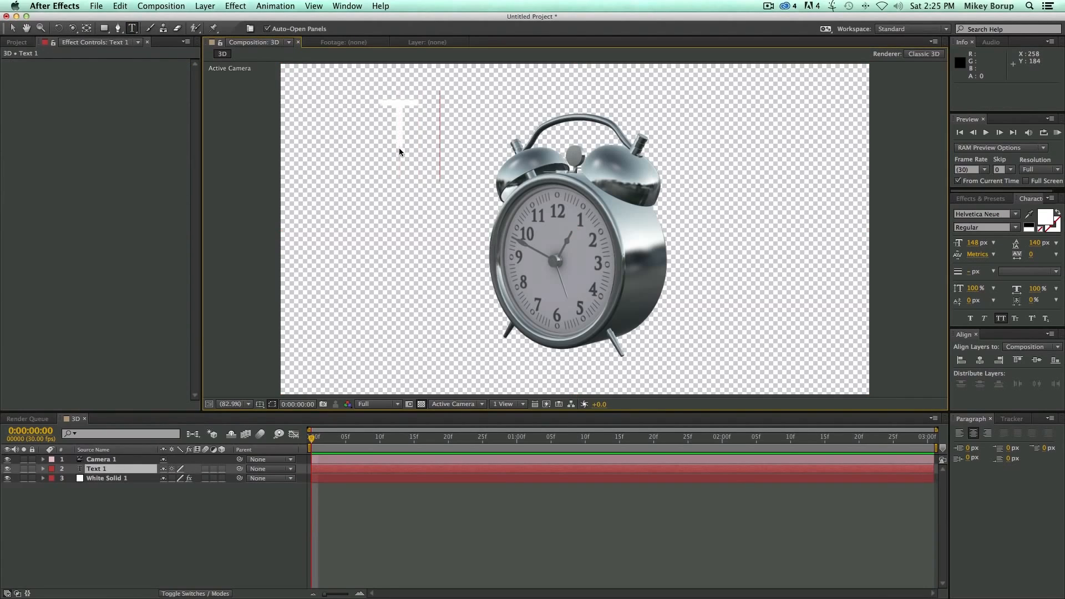
left_click(158, 497)
Step: Assign the text layer as Path Layer 1 in the Custom Text and Masks settings of the white solid's Element effect
left_click(110, 478)
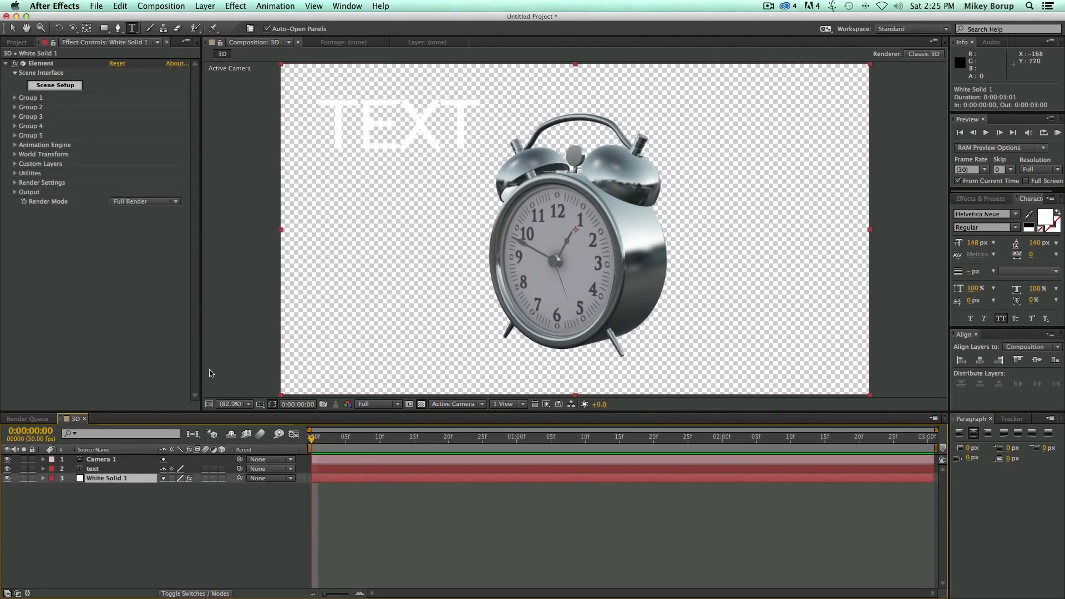
left_click(14, 164)
left_click(24, 173)
left_click(130, 185)
left_click(134, 210)
Step: Extrude the custom text path in the Element scene, remove the alarm_clock model and return to the composition
left_click(51, 87)
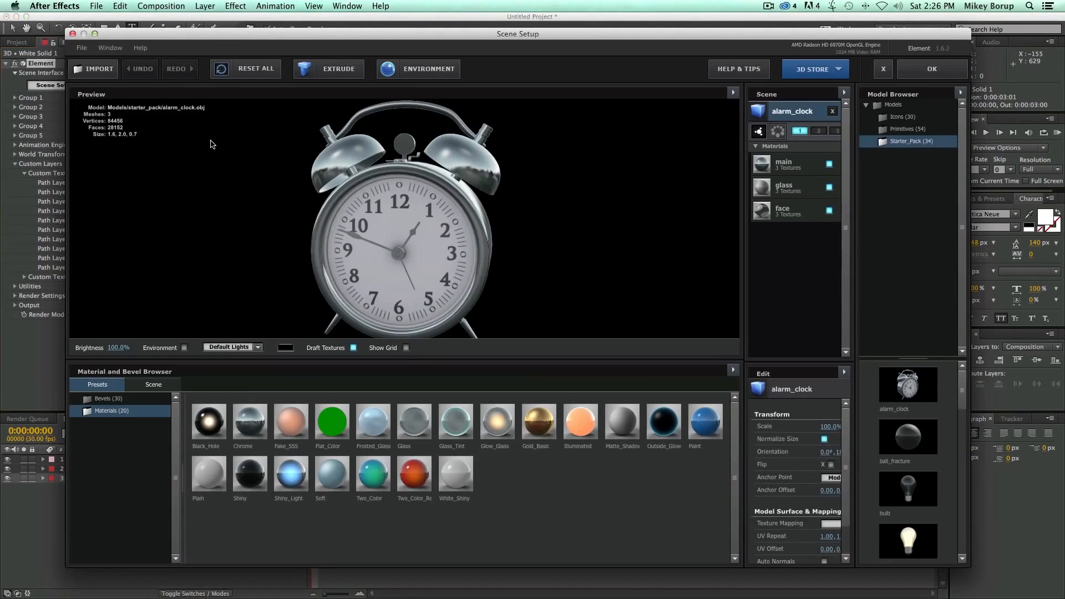
left_click(354, 78)
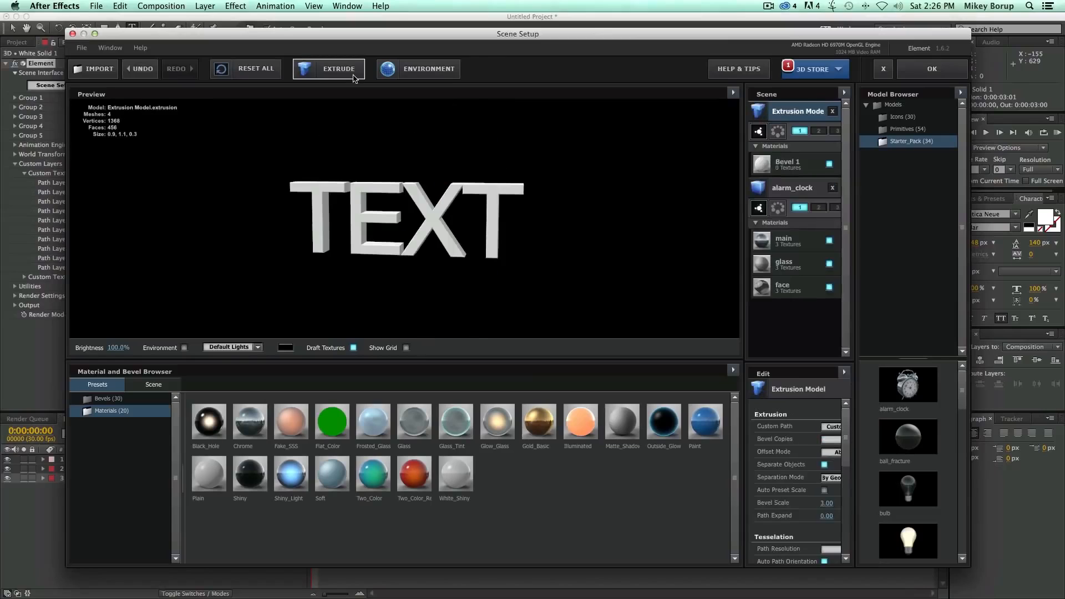
left_click_drag(482, 221, 522, 222)
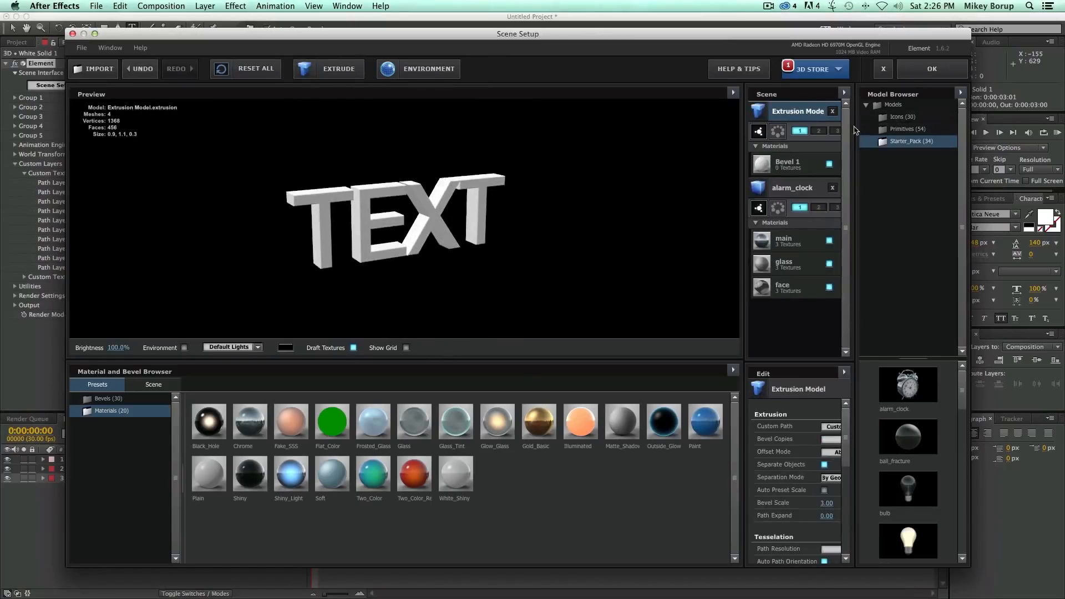
left_click(832, 188)
left_click(932, 69)
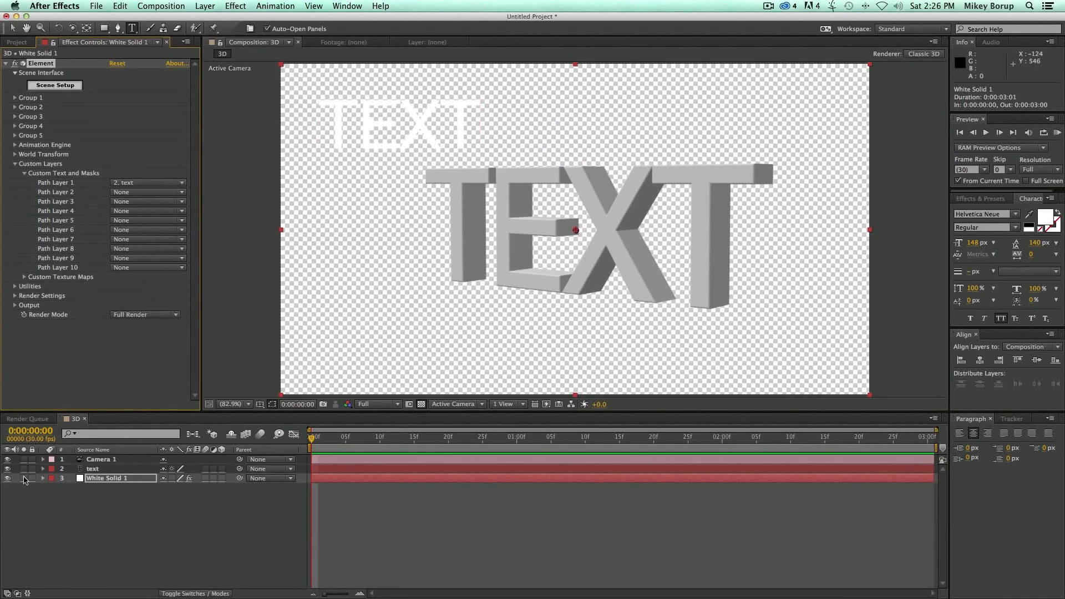
Step: Hide the flat text layer and orbit the camera around the extruded Element text
left_click(7, 469)
key("c")
mouse_move(637, 231)
left_mouse_down()
mouse_move(754, 324)
mouse_move(662, 272)
mouse_move(418, 220)
mouse_move(593, 185)
mouse_move(797, 250)
mouse_move(533, 244)
mouse_move(631, 250)
left_mouse_up()
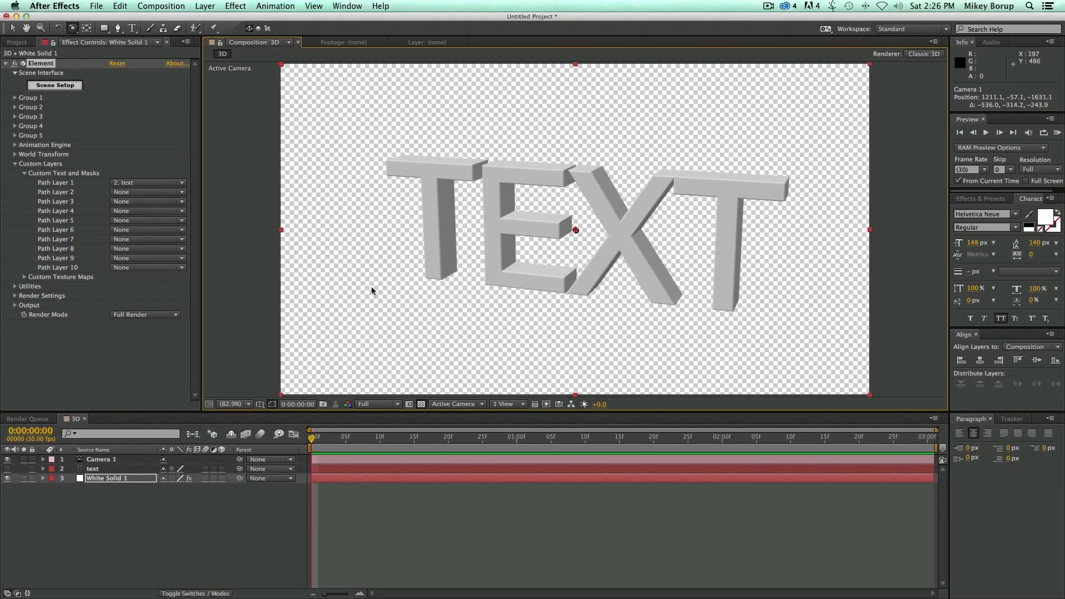
Step: Delete the camera, text and white solid layers from the 3D composition
left_click(336, 470)
left_click(339, 461)
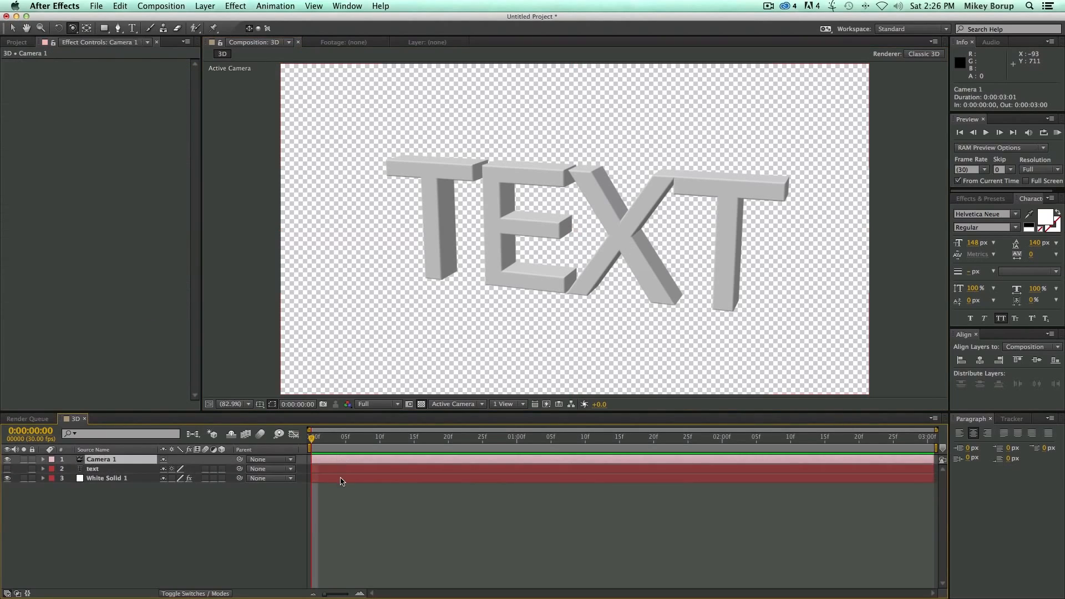
left_click(341, 480, "shift")
key("Delete")
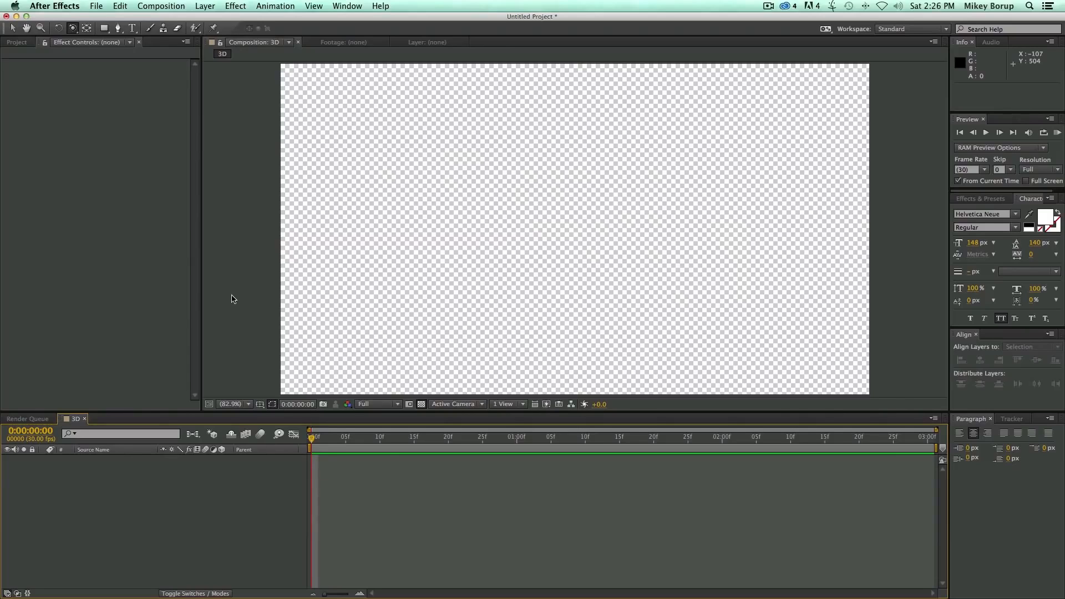
Step: Create a new MAXON CINEMA 4D file layer saved as 3d and enlarge the Cinema 4D Lite window to full screen
key("super+0")
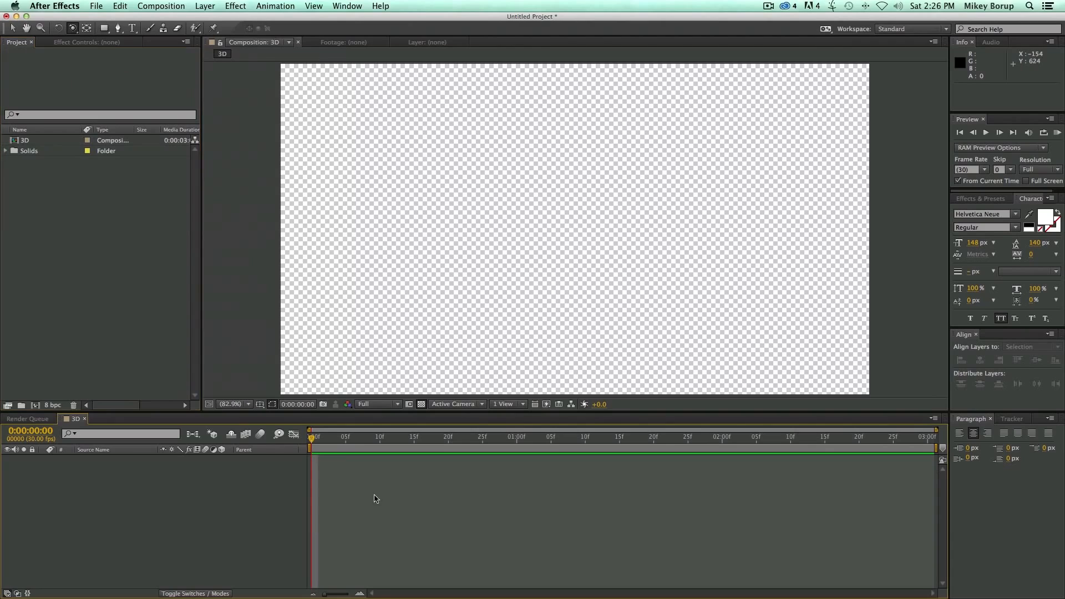
left_click(205, 5)
mouse_move(217, 22)
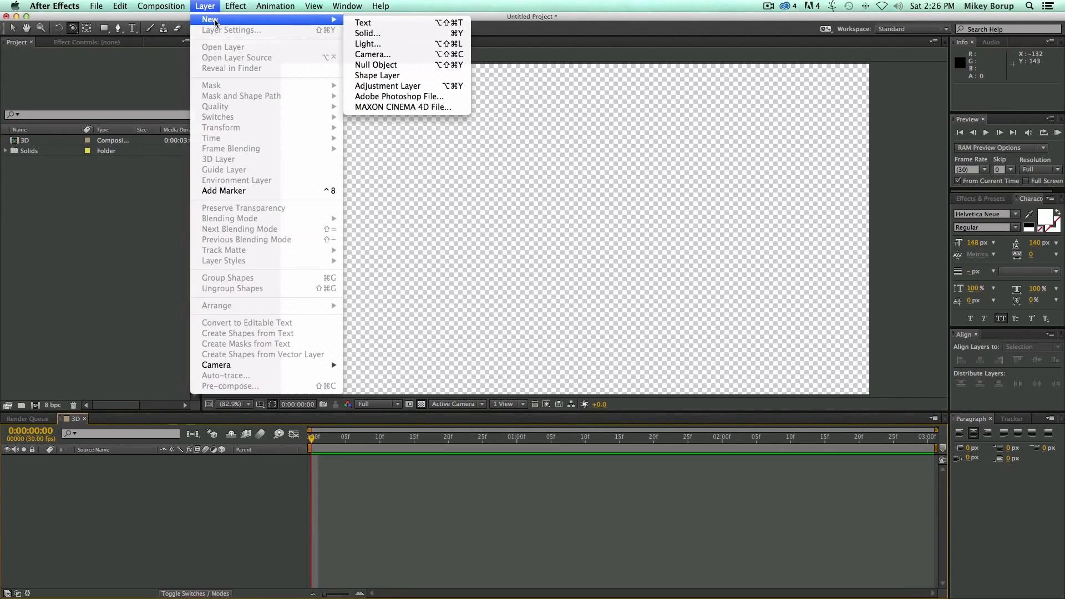
left_click(397, 110)
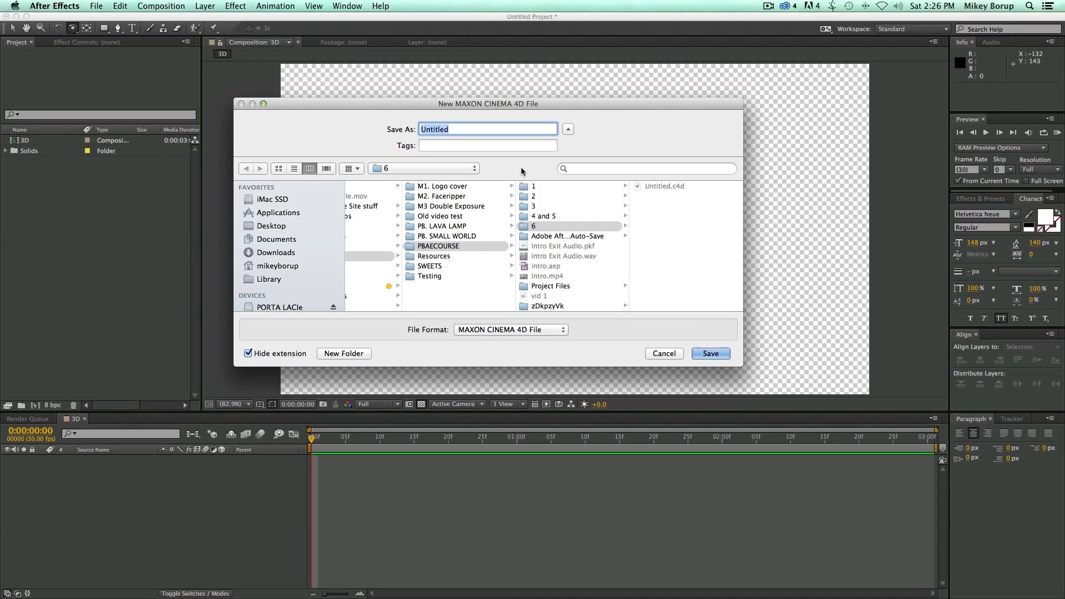
type("3D")
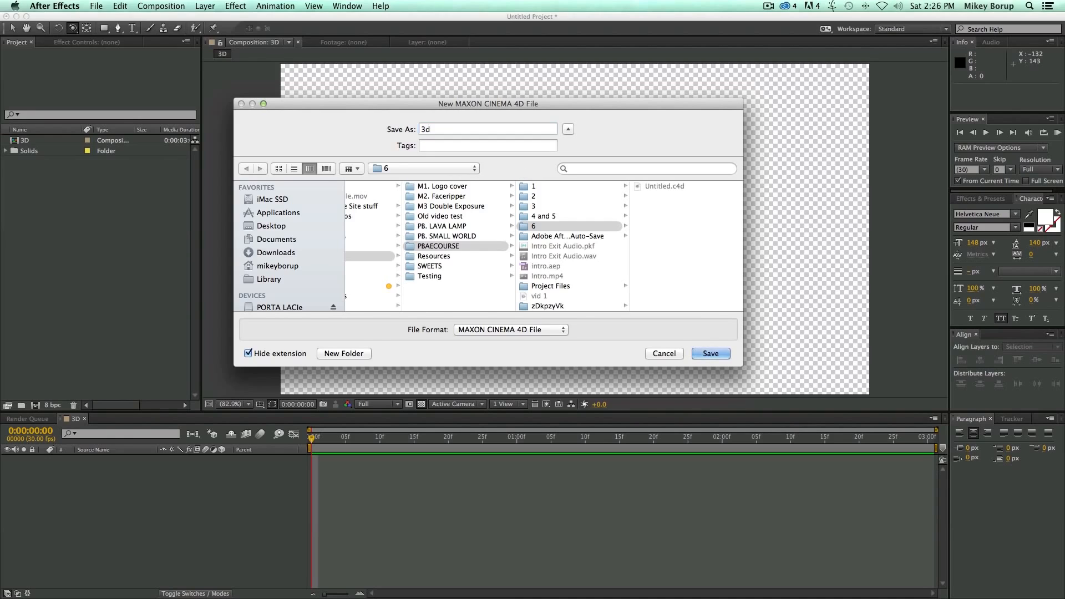
key("Return")
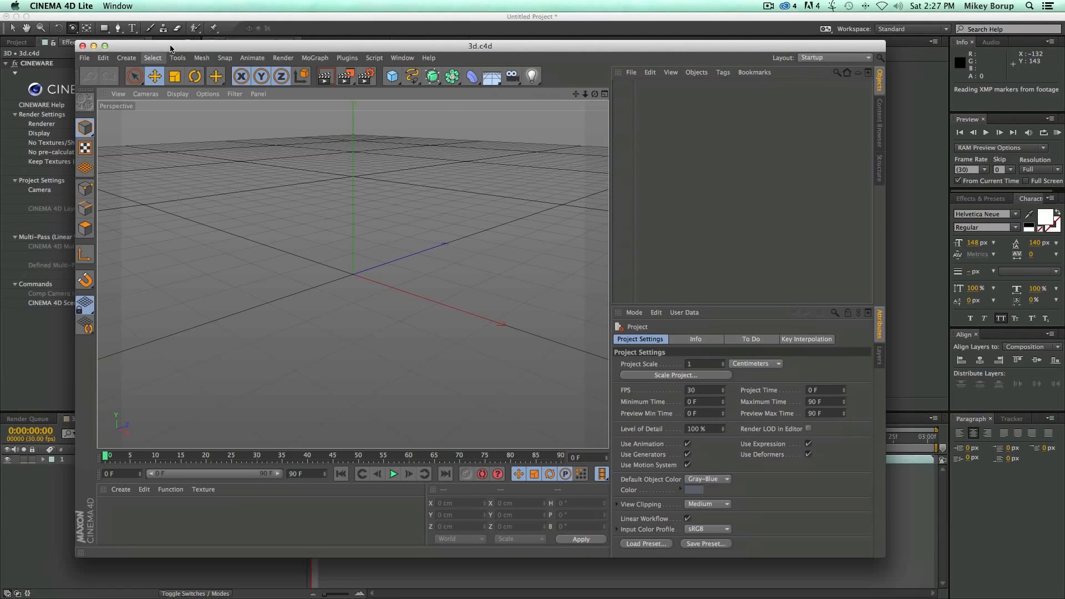
left_click_drag(119, 47, 108, 50)
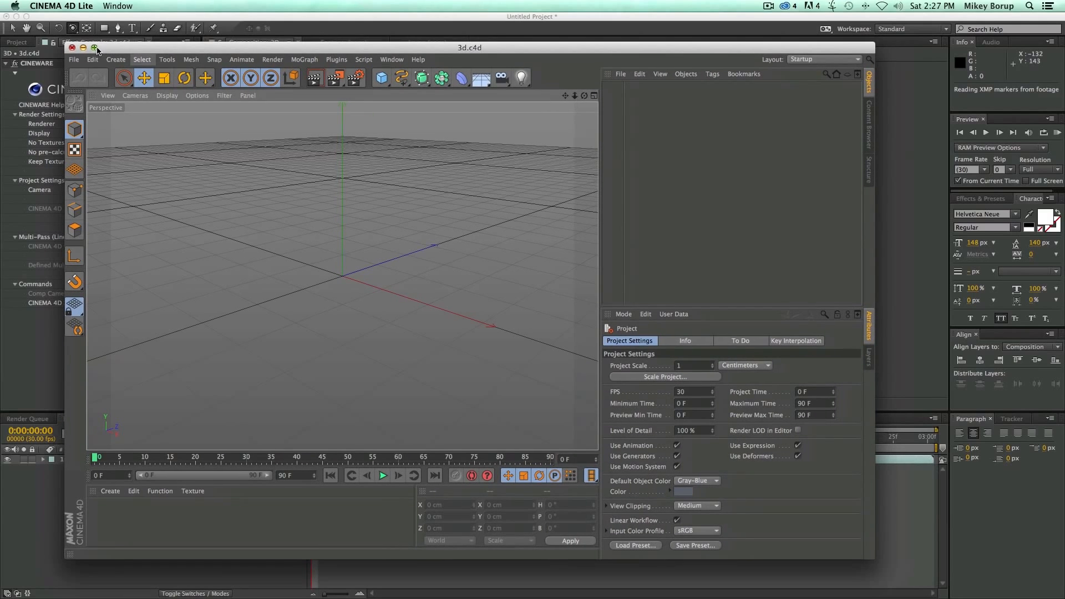
left_click(95, 48)
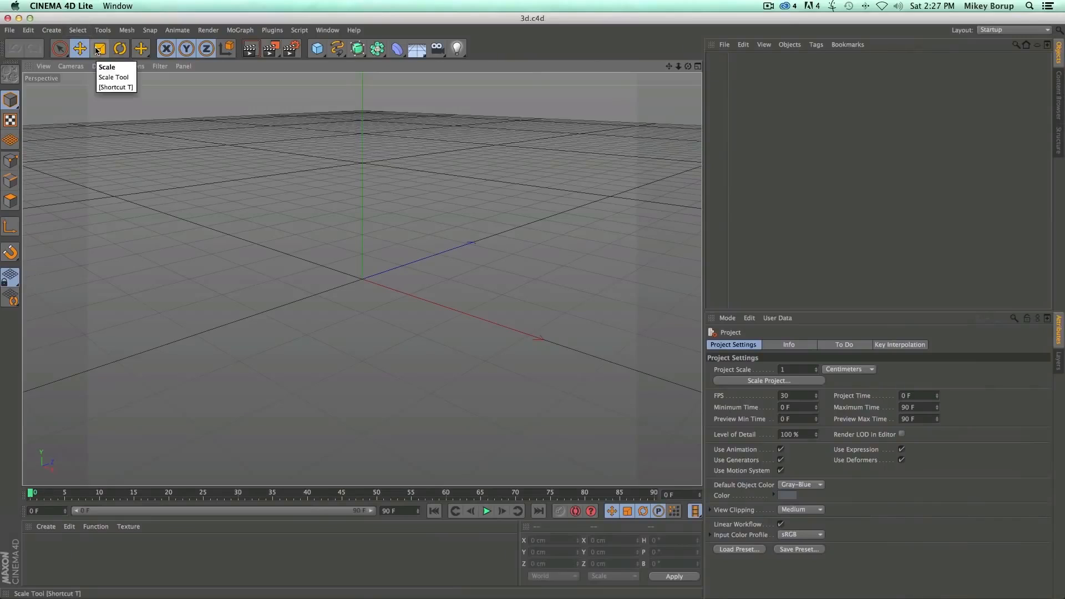
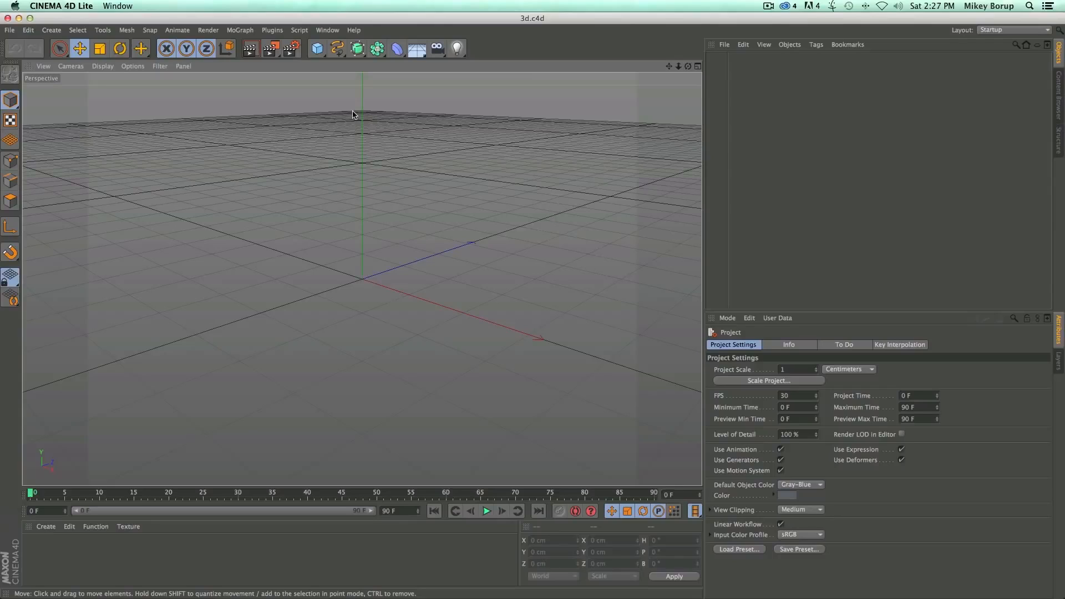
Step: Add a Text spline to the scene and set its content to "3D TEXT"
left_click(337, 49)
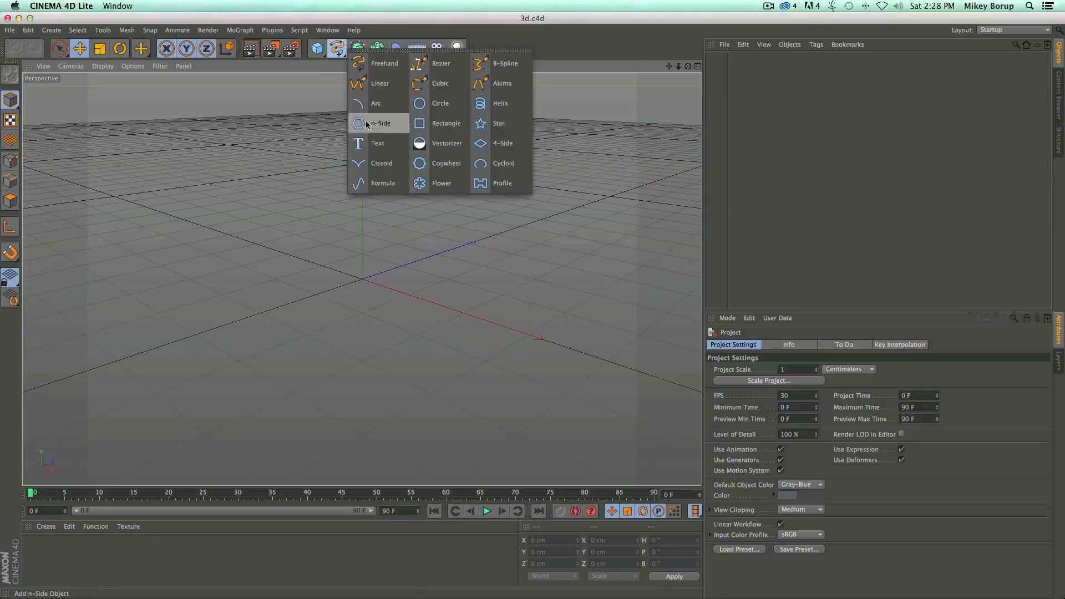
left_click(372, 143)
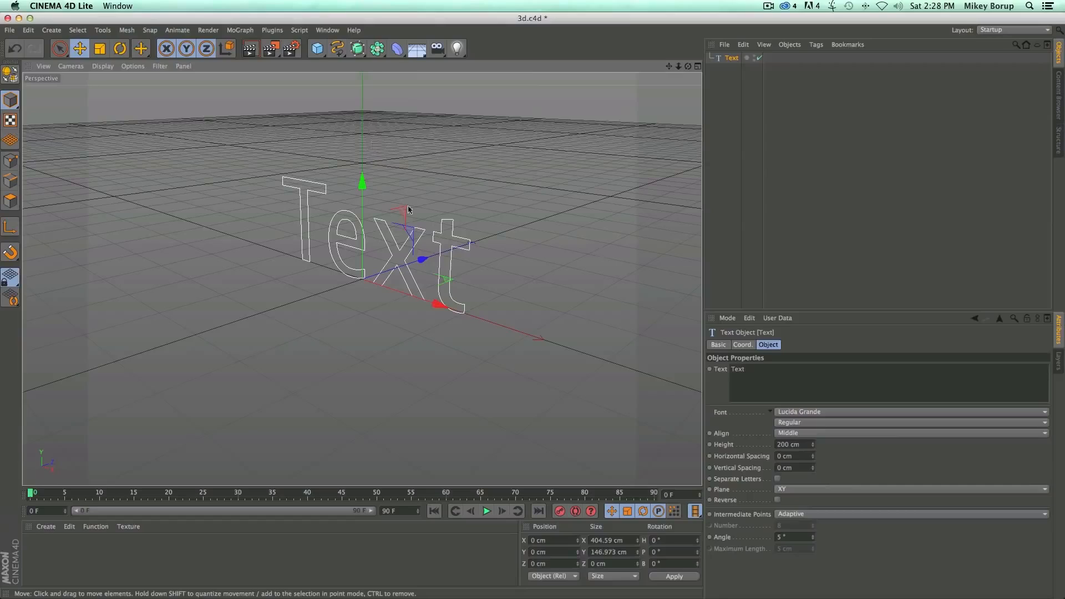
double_click(731, 369)
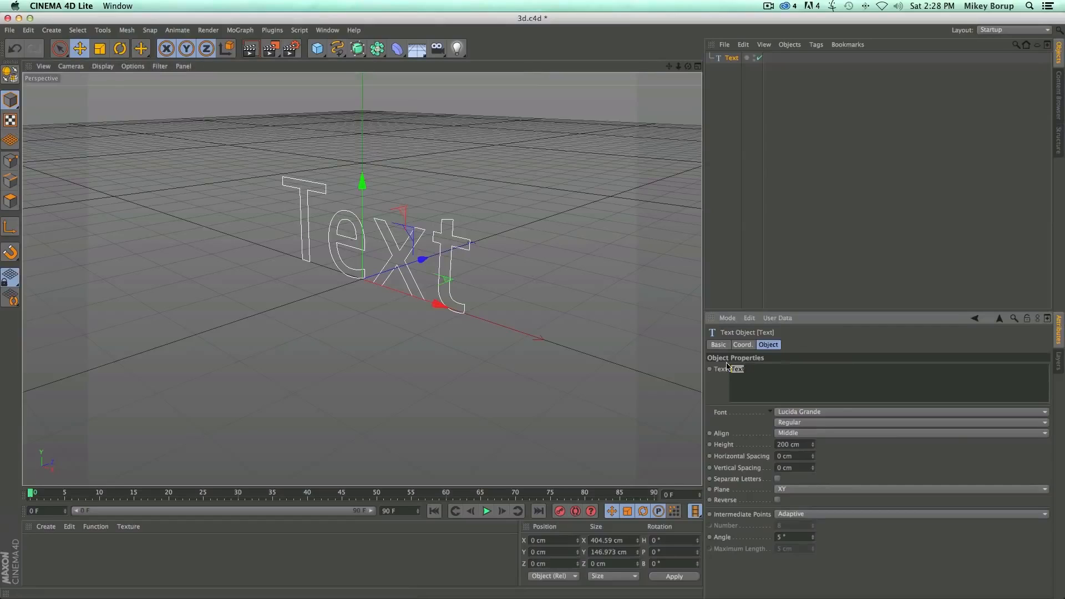
type("3D TEXT")
Step: Change the 3D TEXT spline's font to a wide, heavy serif face and convert the text to an editable spline
left_click(827, 413)
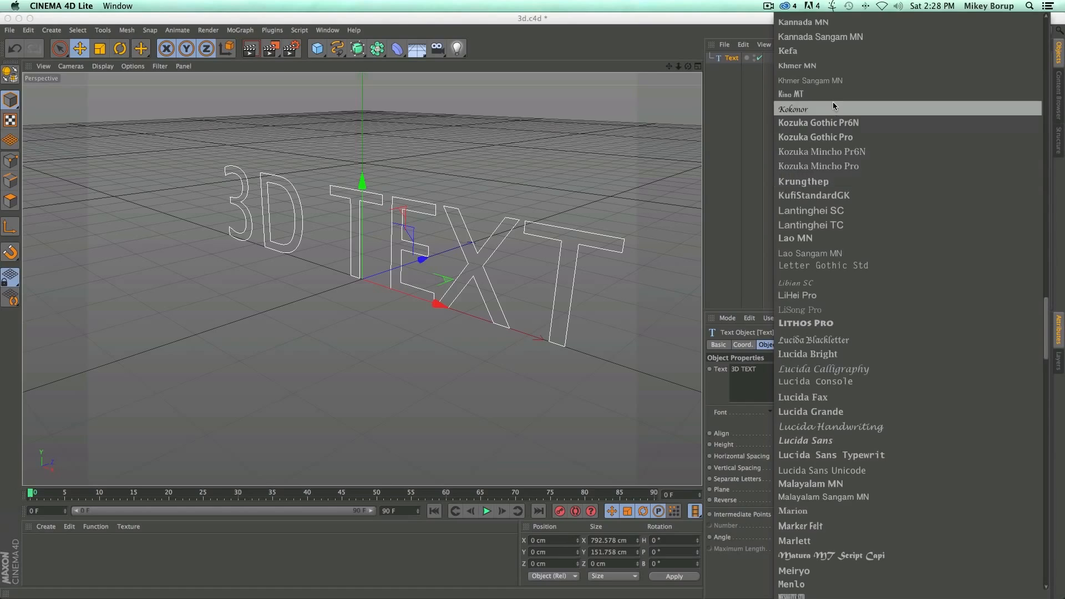
scroll(844, 322, "down", 20)
left_click(848, 432)
key("c")
left_click_drag(361, 280, 381, 341, "alt")
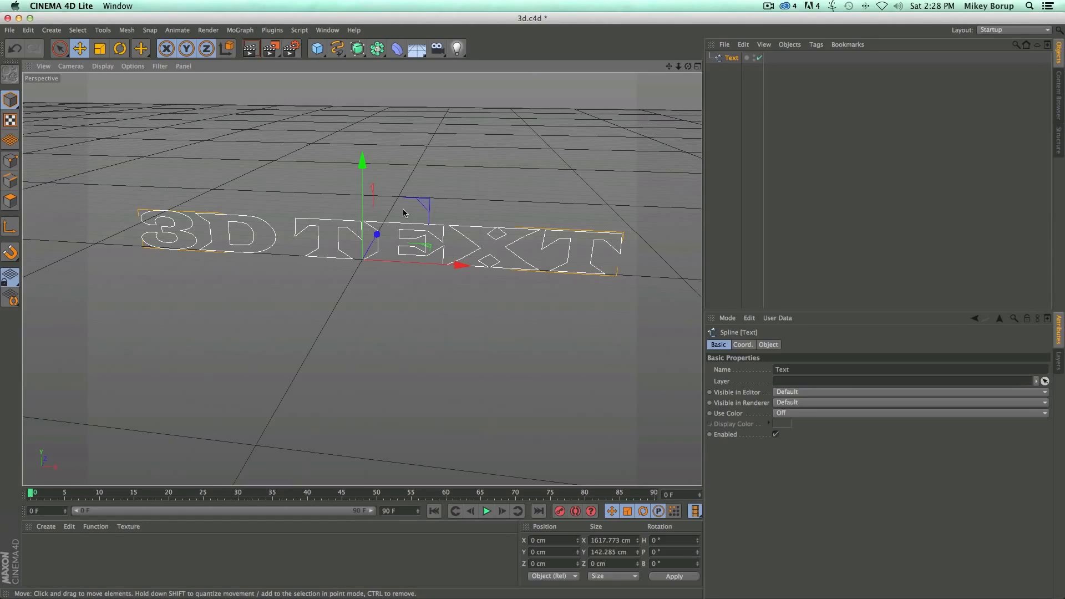
left_click_drag(401, 180, 456, 204, "alt")
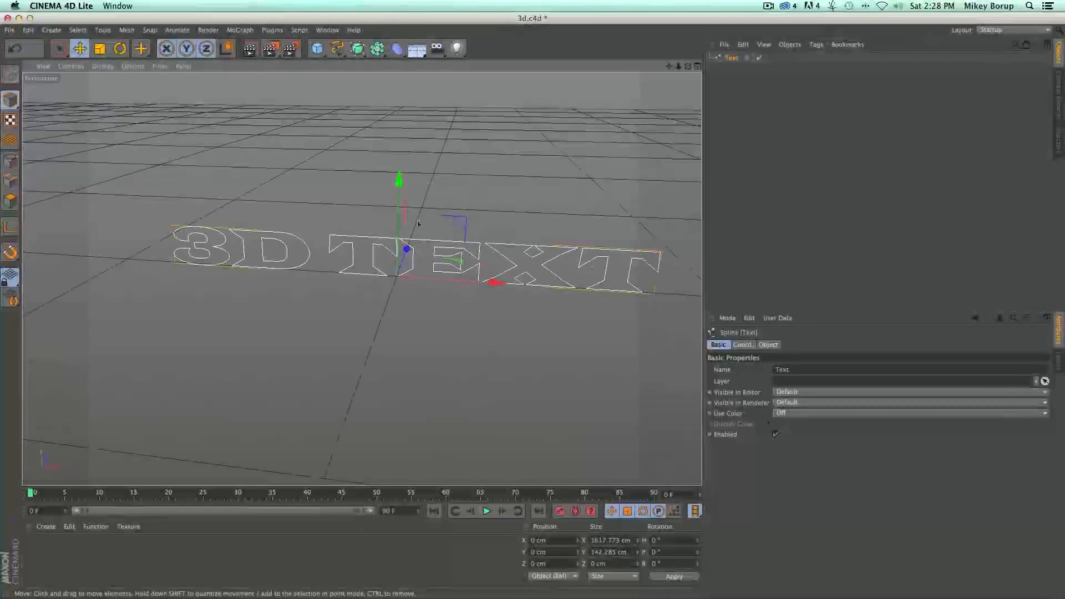
left_click_drag(425, 265, 450, 264, "alt")
left_click_drag(528, 262, 336, 224, "alt")
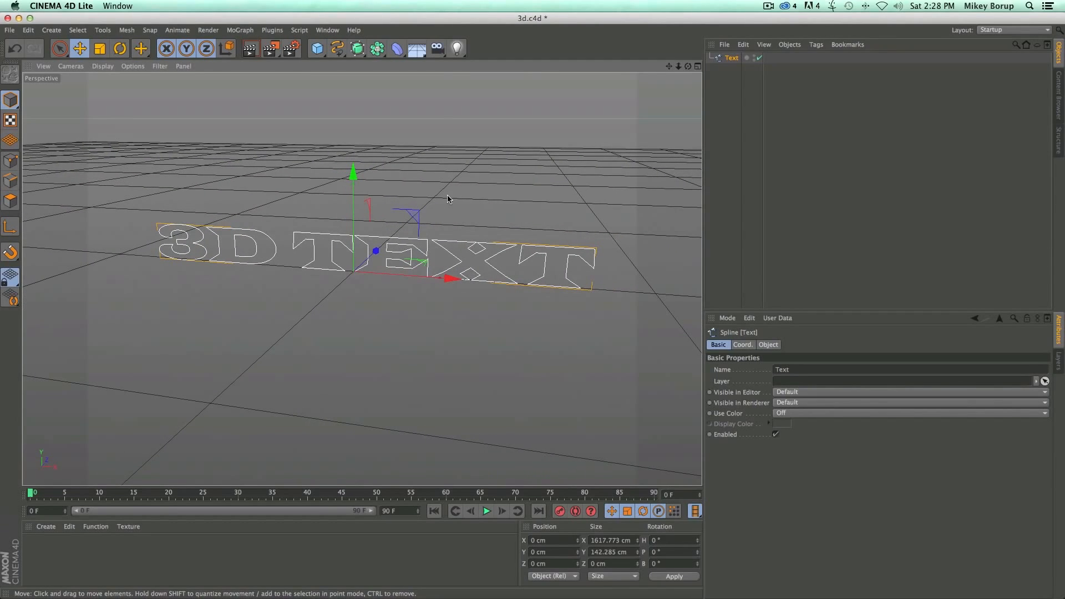
Step: Add an Extrude NURBS object, nest the Text spline inside it to extrude the lettering, and select the Extrude NURBS
left_click(361, 54)
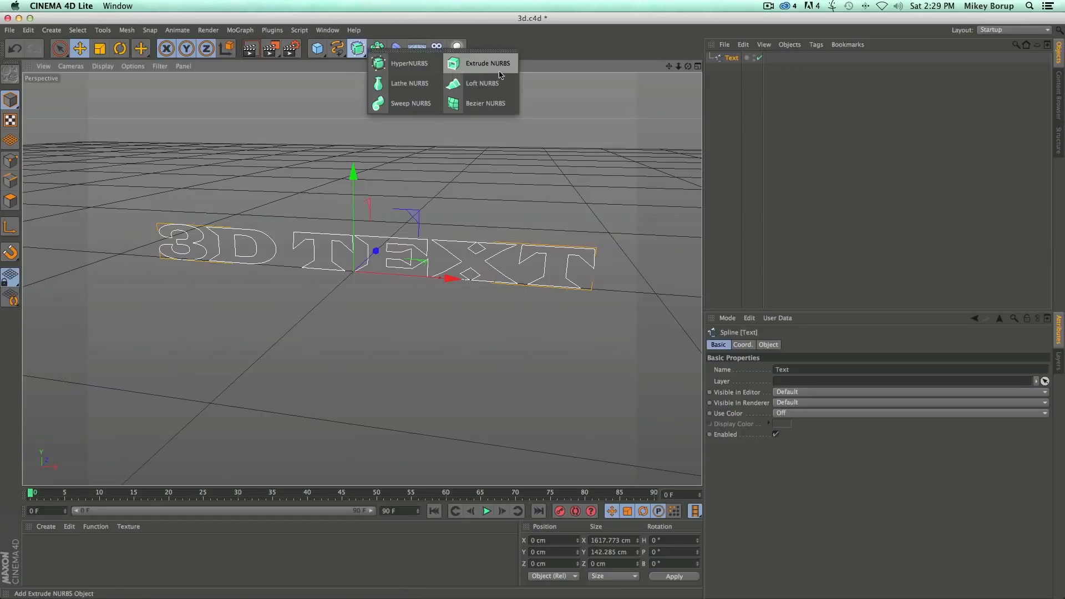
left_click(503, 70)
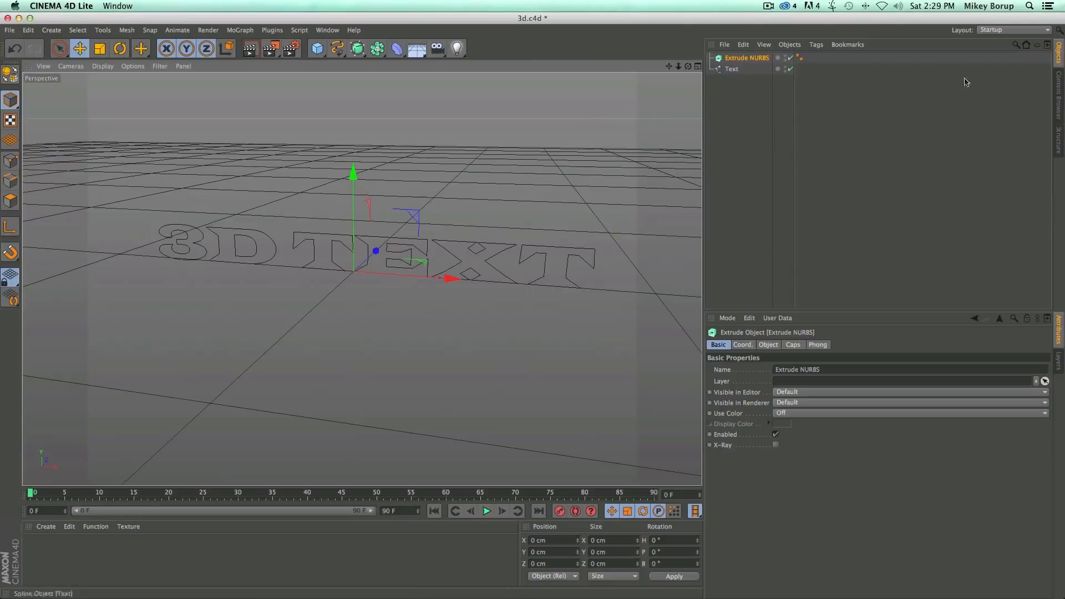
left_click_drag(731, 70, 757, 60)
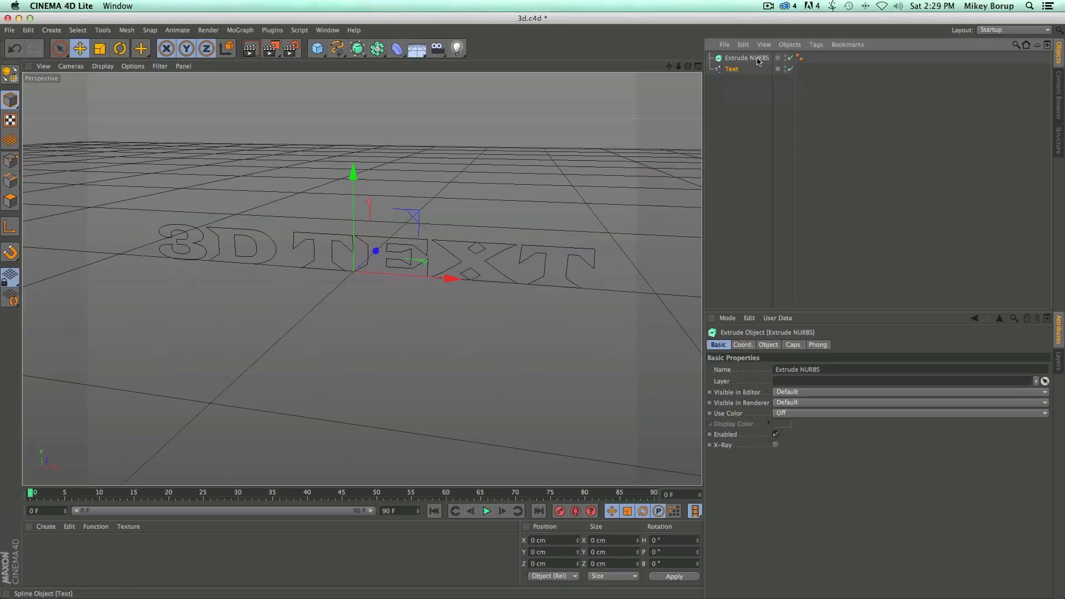
left_click_drag(757, 60, 758, 59)
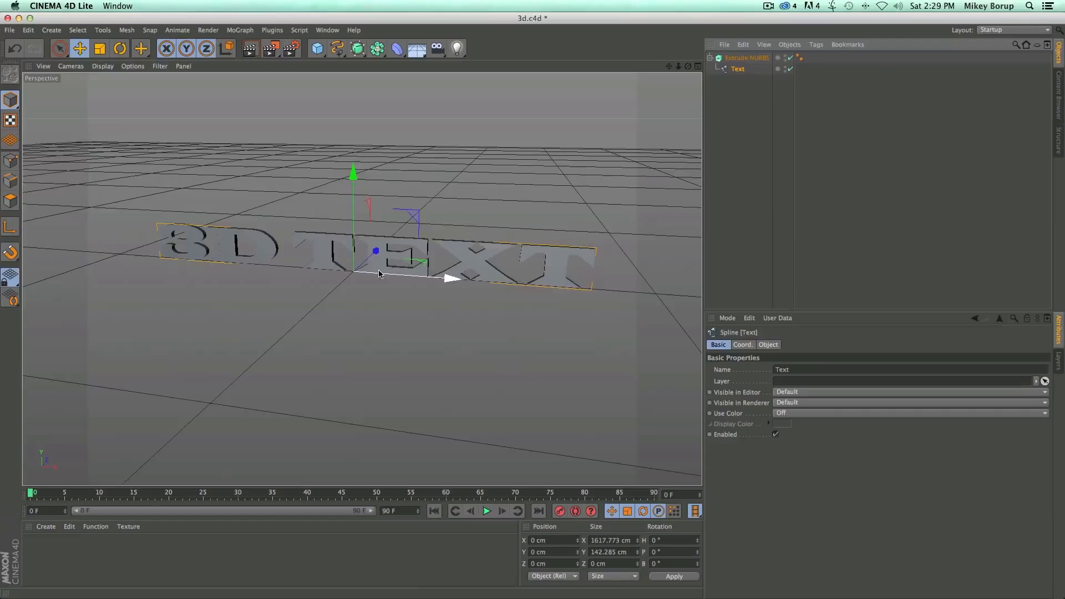
scroll(379, 274, "up", 3)
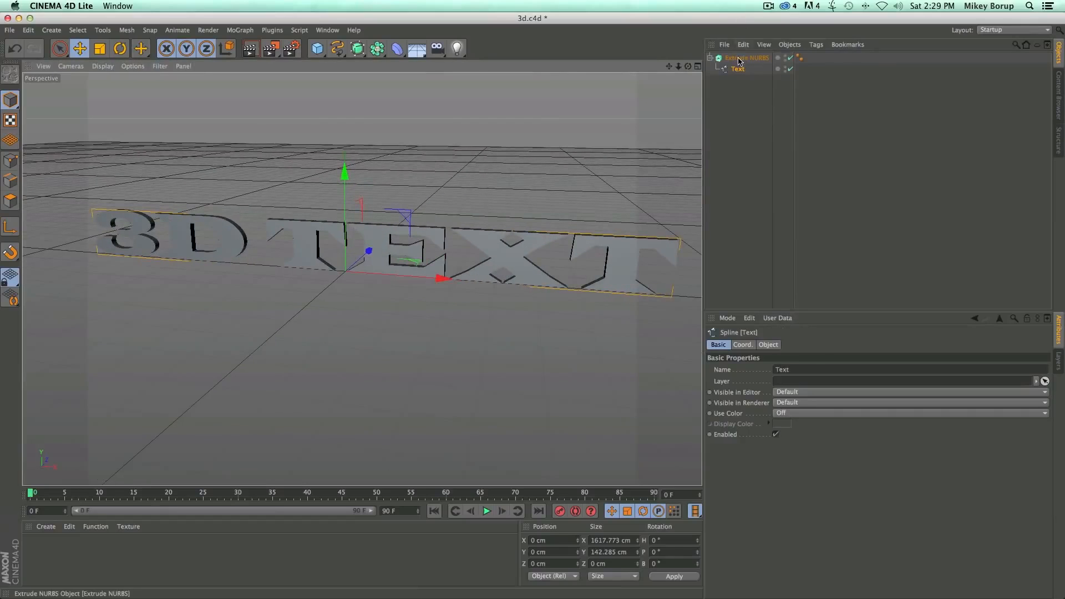
left_click(740, 62)
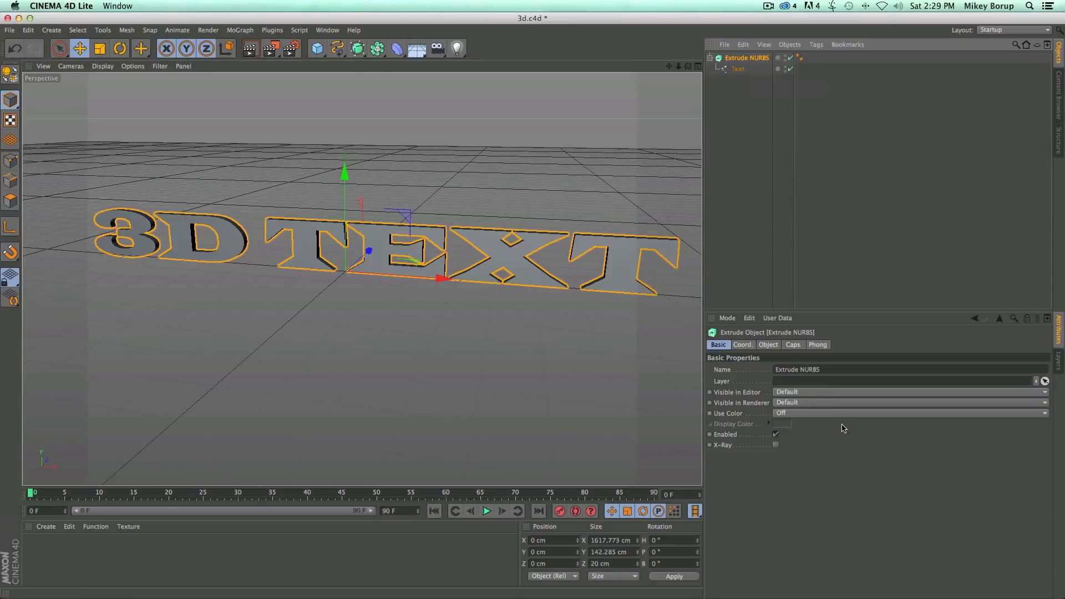
Step: Increase the extrusion depth of the Extrude NURBS to about 164 cm in the Z movement
left_click(744, 345)
left_click(770, 346)
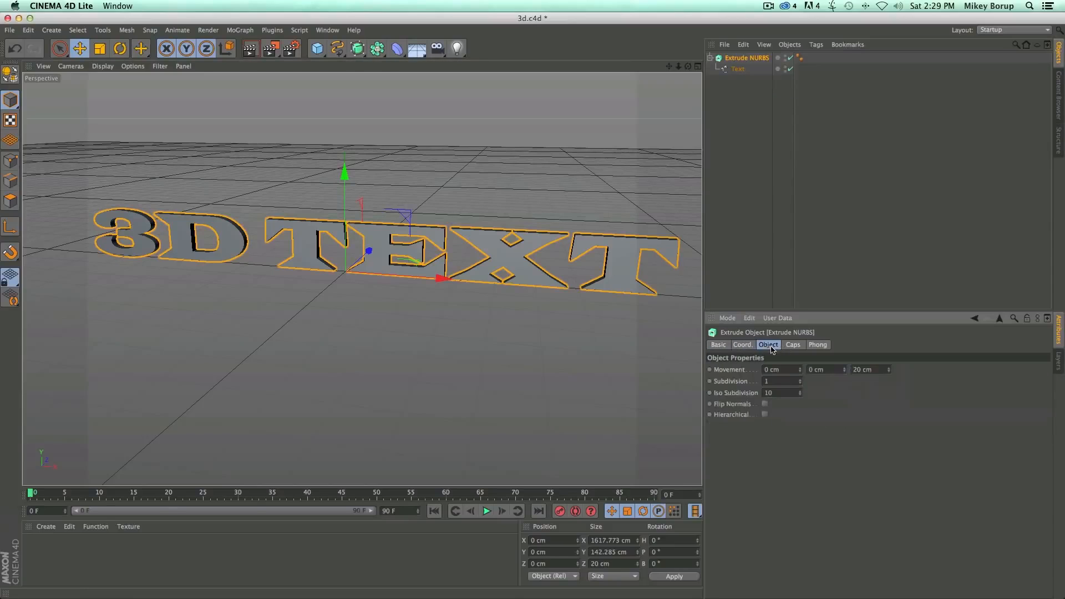
left_click_drag(889, 369, 889, 336)
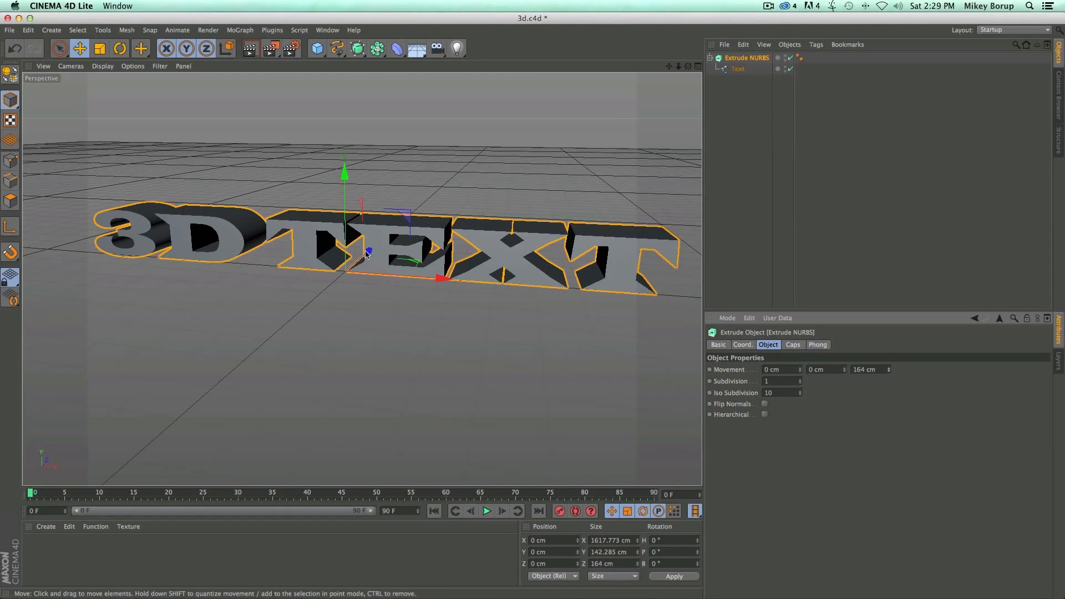
left_click_drag(366, 253, 409, 293)
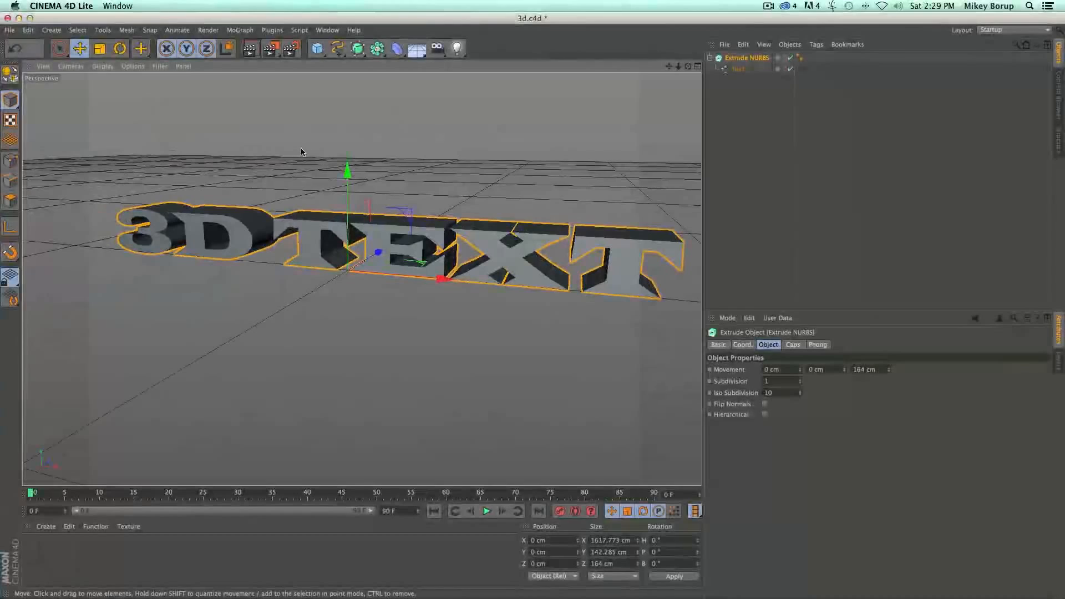
Step: Set the render output size to 1280 × 720 pixels in the render settings
left_click(293, 48)
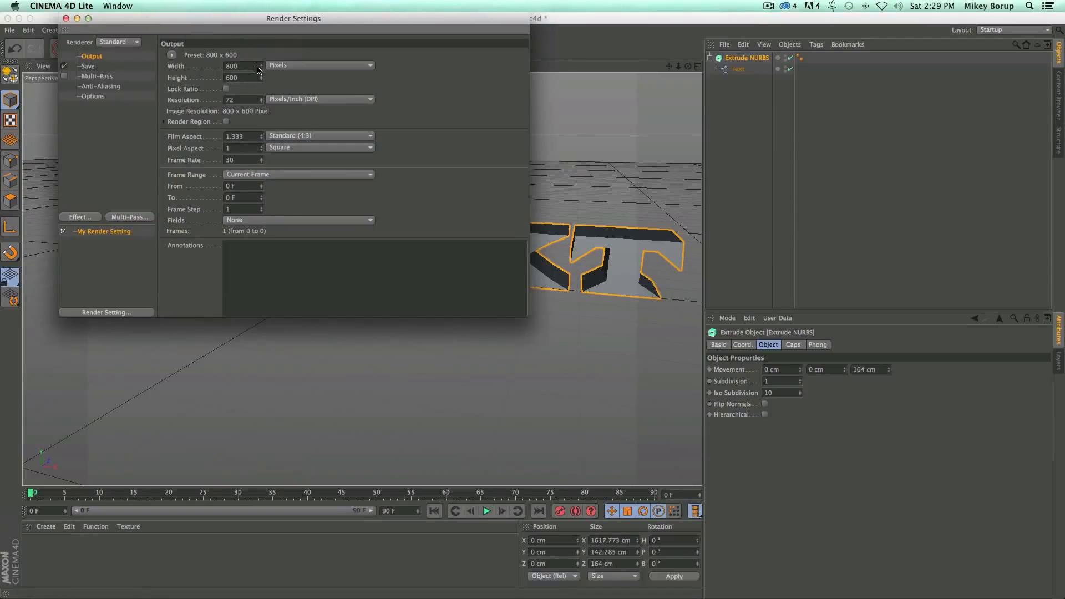
left_click_drag(247, 66, 188, 67)
type("1280")
key("Tab")
type("7")
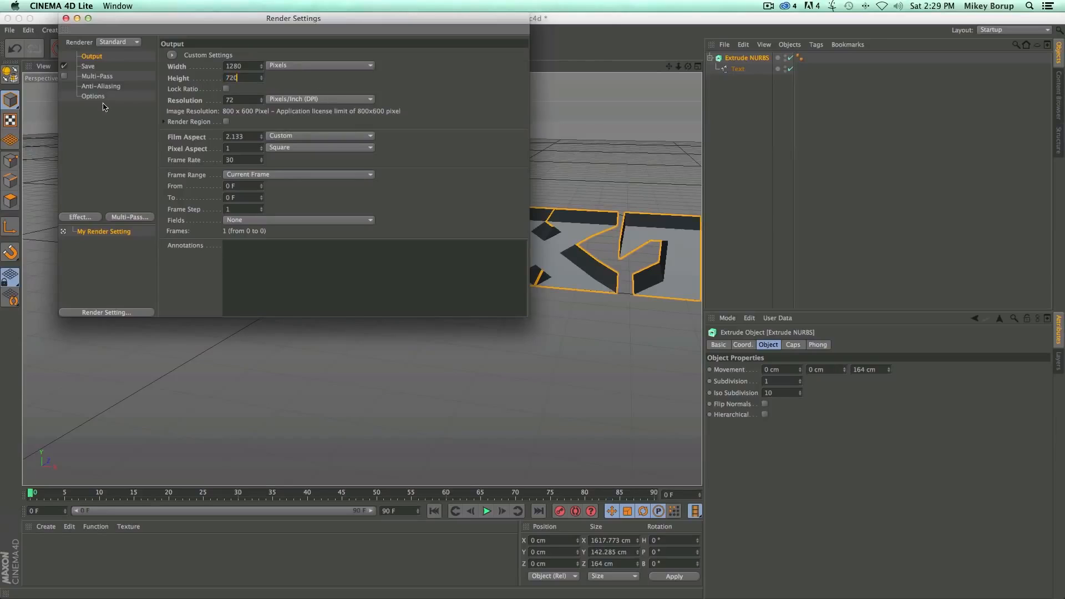
left_click(98, 200)
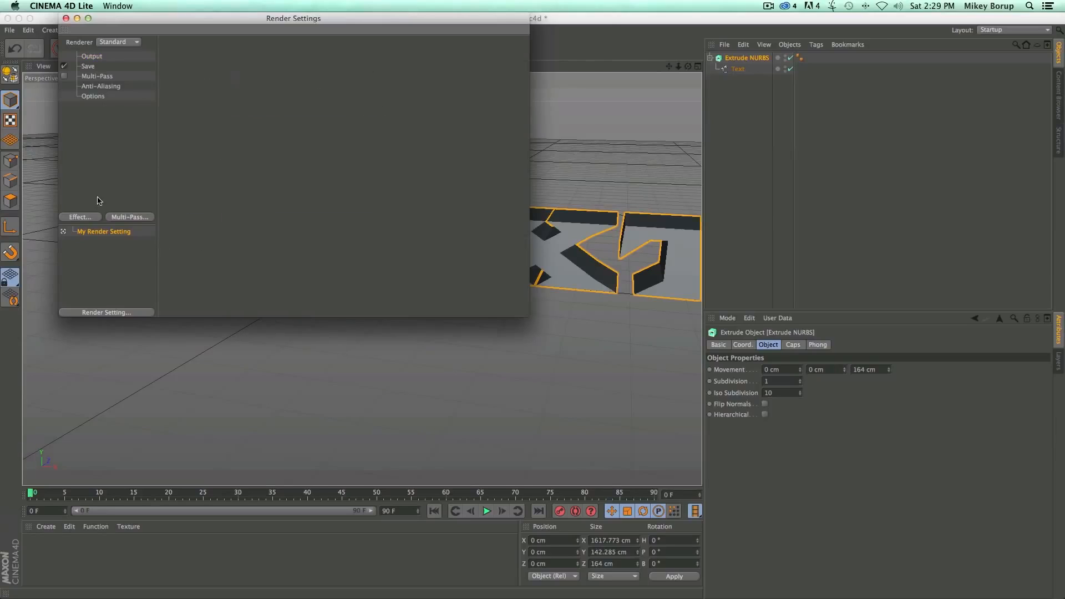
left_click(105, 56)
Step: Add the Ambient Occlusion effect to the render settings and close them
left_click(82, 219)
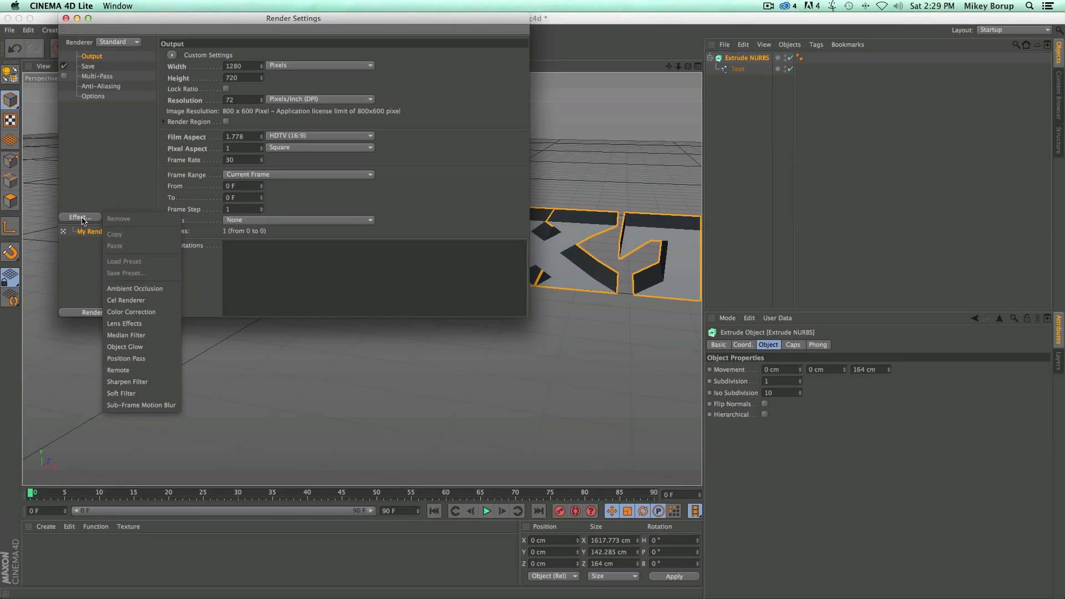
left_click(162, 289)
left_click(65, 18)
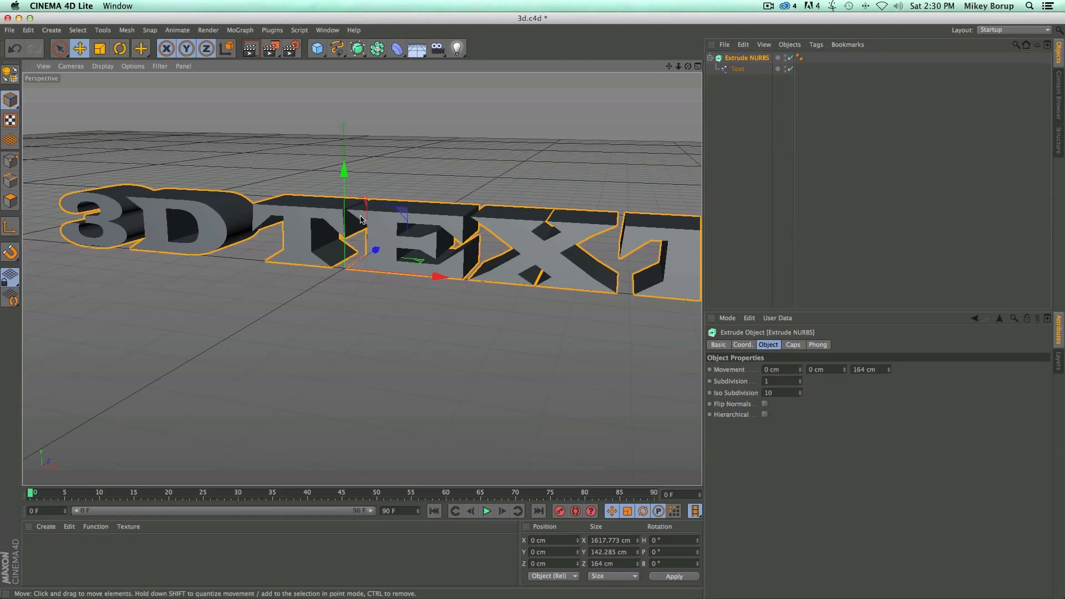
Step: Add two lights, one raised about 370 cm and about 509 cm in front of the text, the other about 1438 cm behind it
scroll(361, 219, "down", 3)
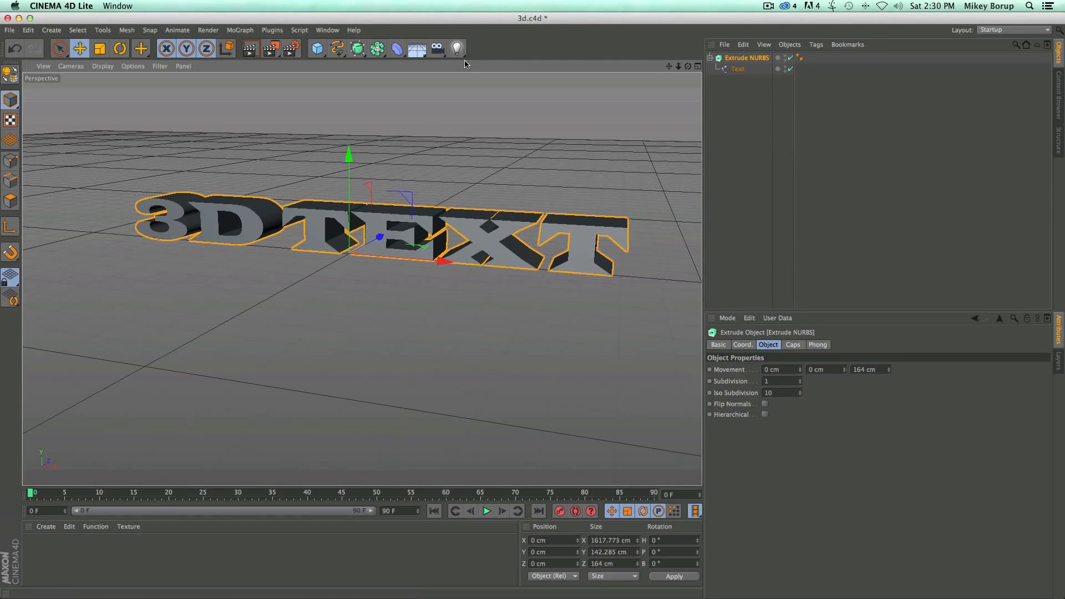
left_click(457, 49)
left_click_drag(380, 239, 298, 127)
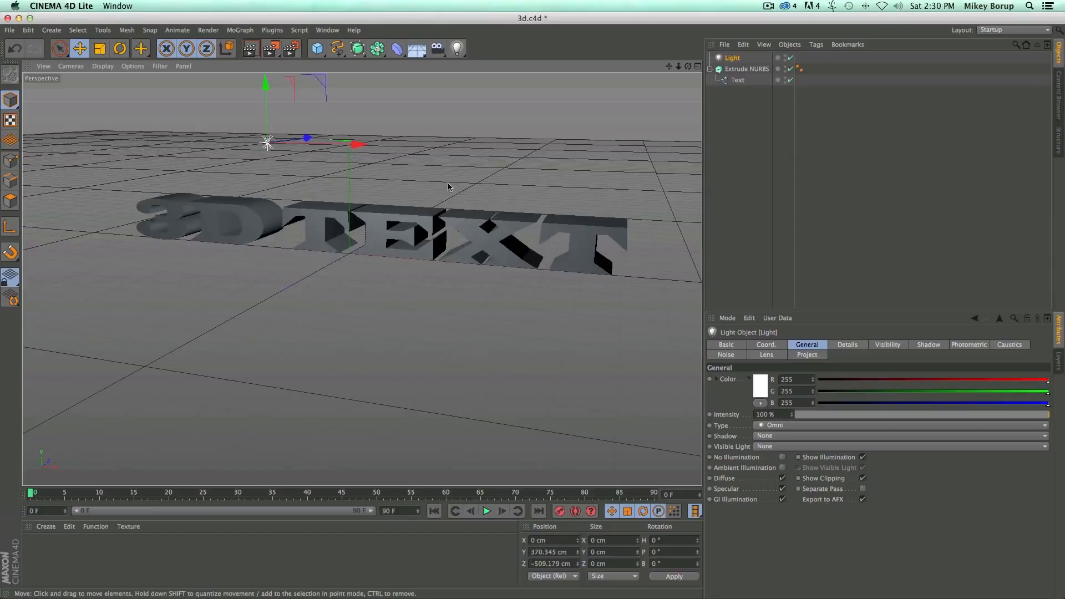
left_click(457, 49)
left_click_drag(366, 244, 483, 204)
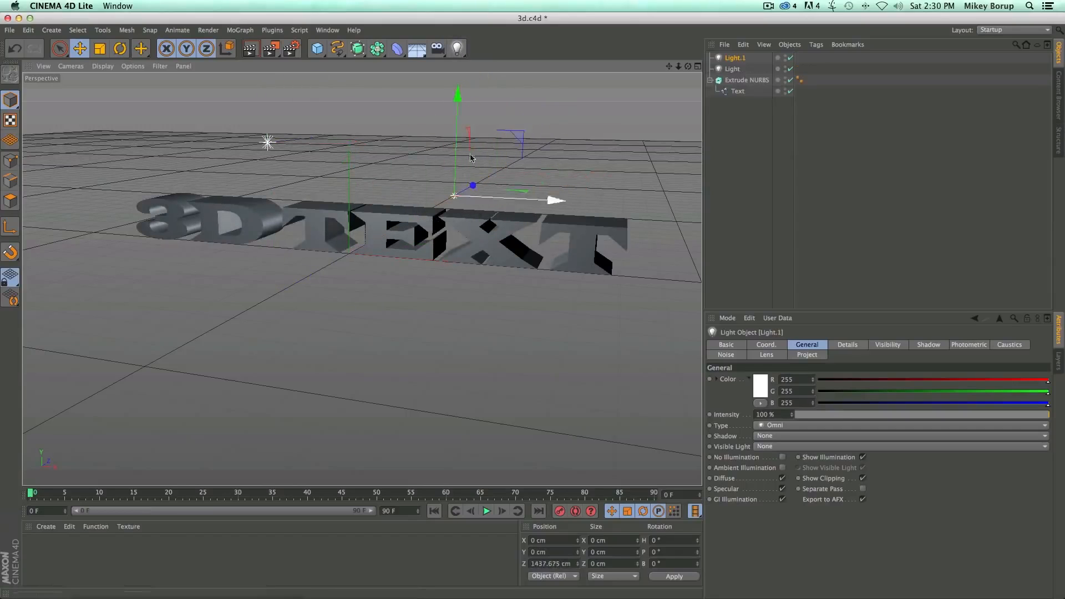
Step: Add a Floor object and raise the extruded text to about 6.6 cm in Y, rendering the view to check the scene
left_click(418, 49)
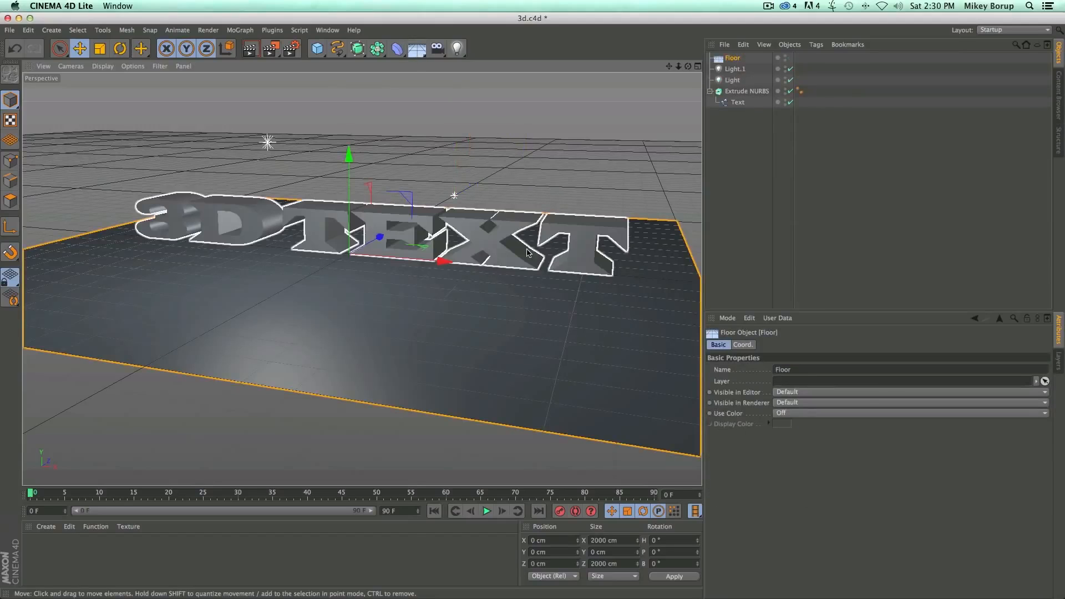
key("super+r")
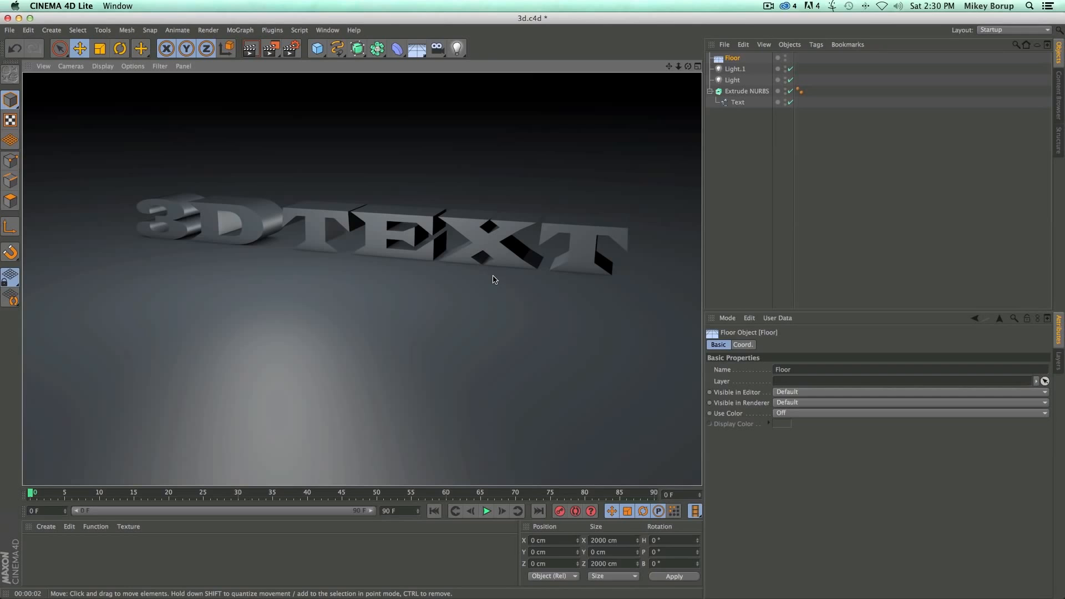
left_click(244, 214)
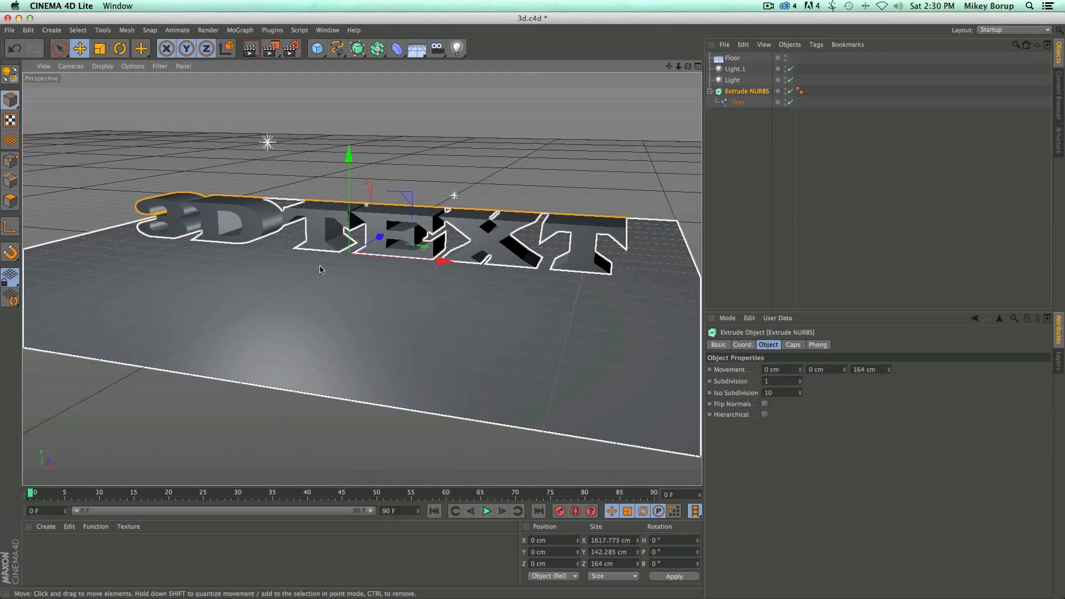
mouse_move(349, 158)
left_mouse_down()
mouse_move(354, 118)
mouse_move(358, 163)
mouse_move(351, 145)
left_mouse_up()
key("super+r")
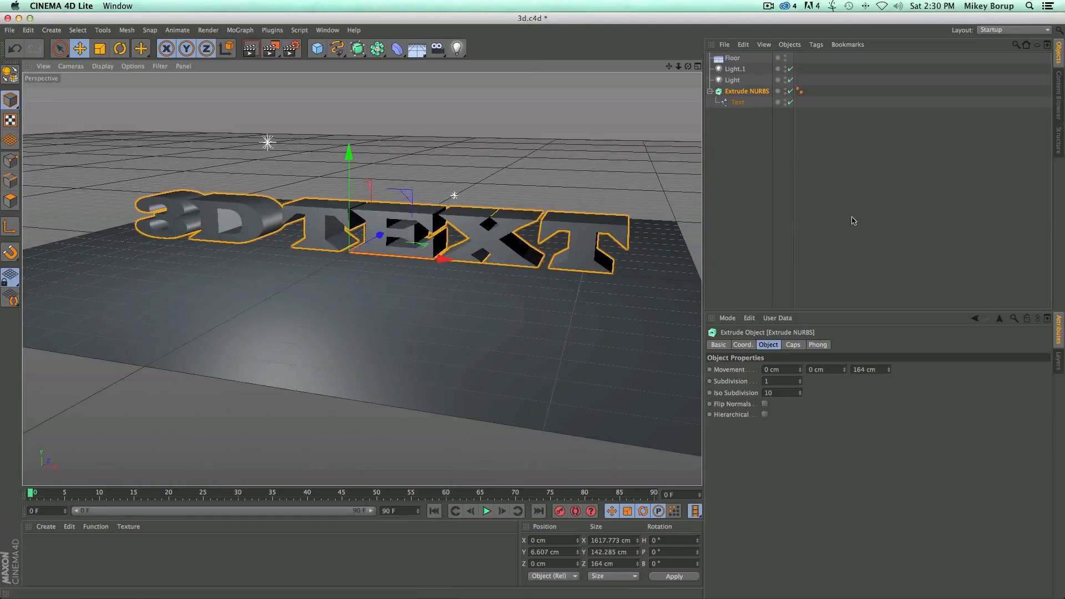
Step: Set the shadow type of the first light, in front of the text, to Area
left_click(738, 81)
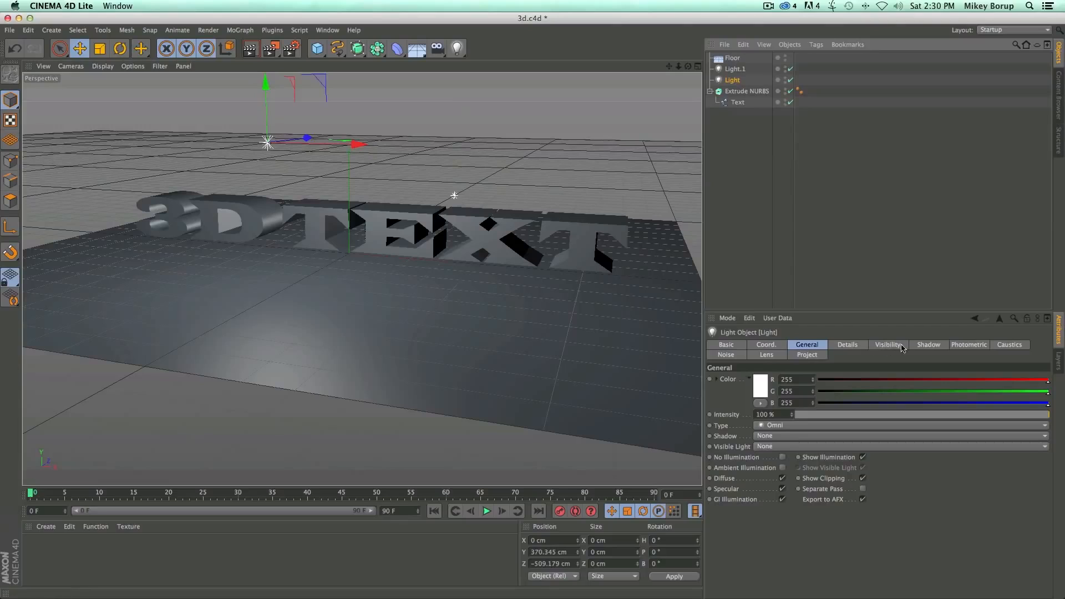
left_click(937, 348)
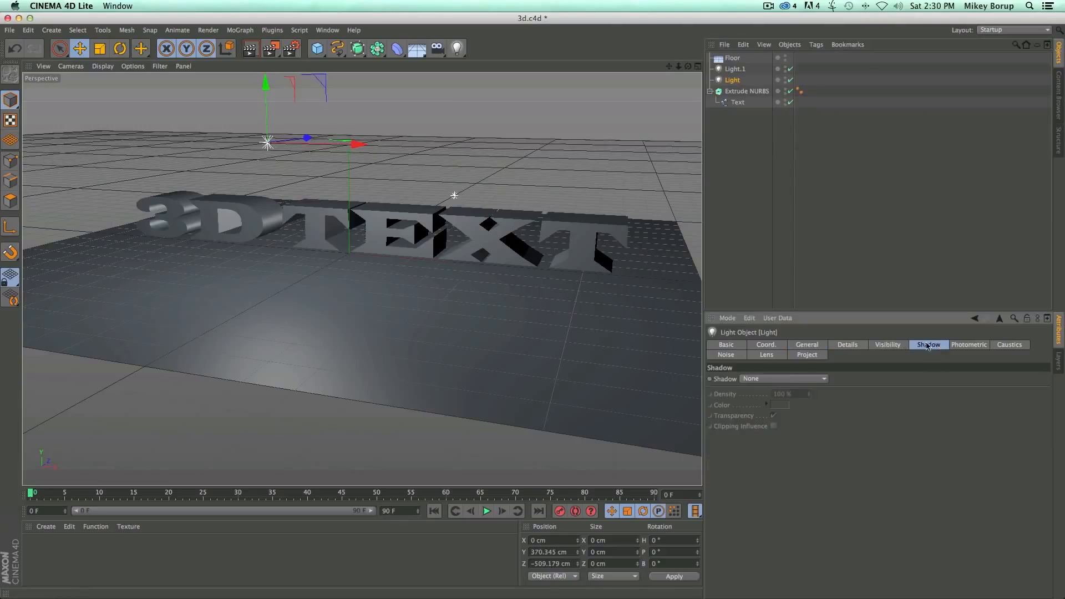
left_click(792, 379)
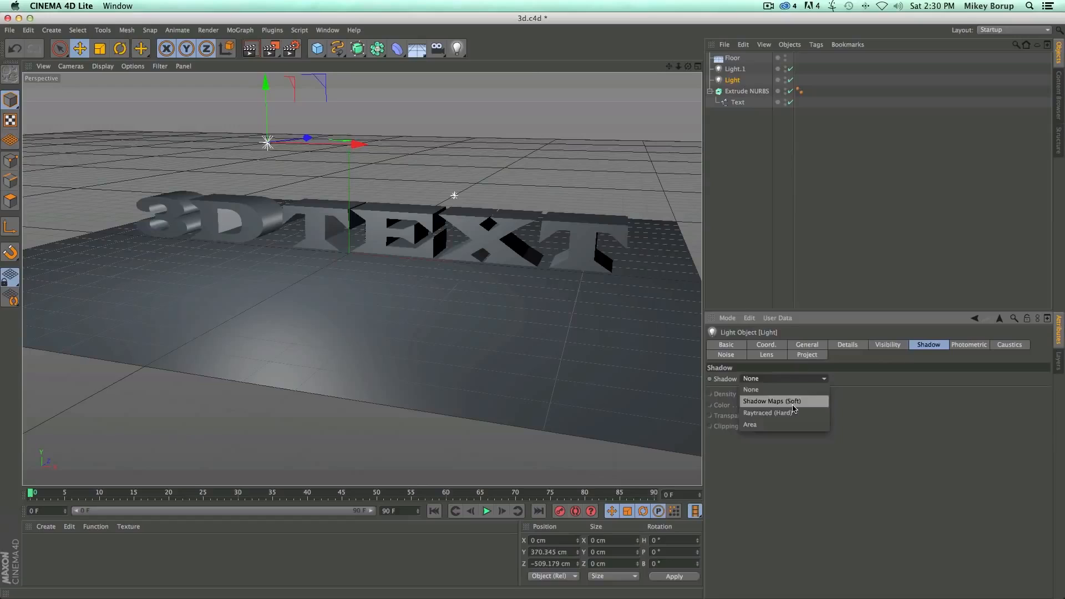
left_click(793, 402)
left_click(807, 380)
left_click(777, 413)
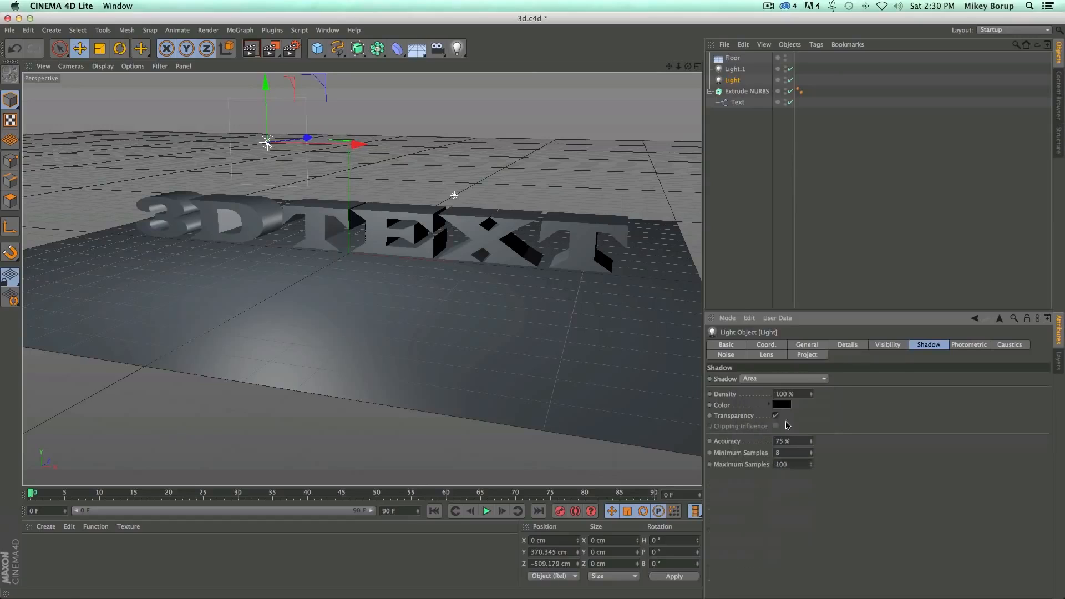
Step: Give Light.1 behind the text an Area shadow as well and render the view to preview the shadows
left_click(735, 69)
left_click(771, 379)
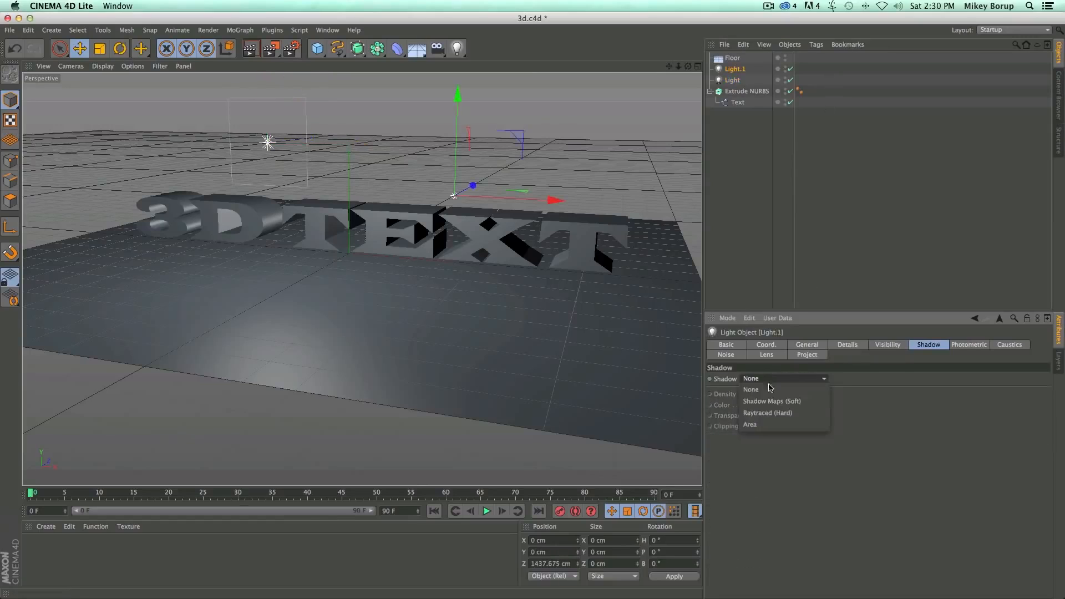
left_click(766, 424)
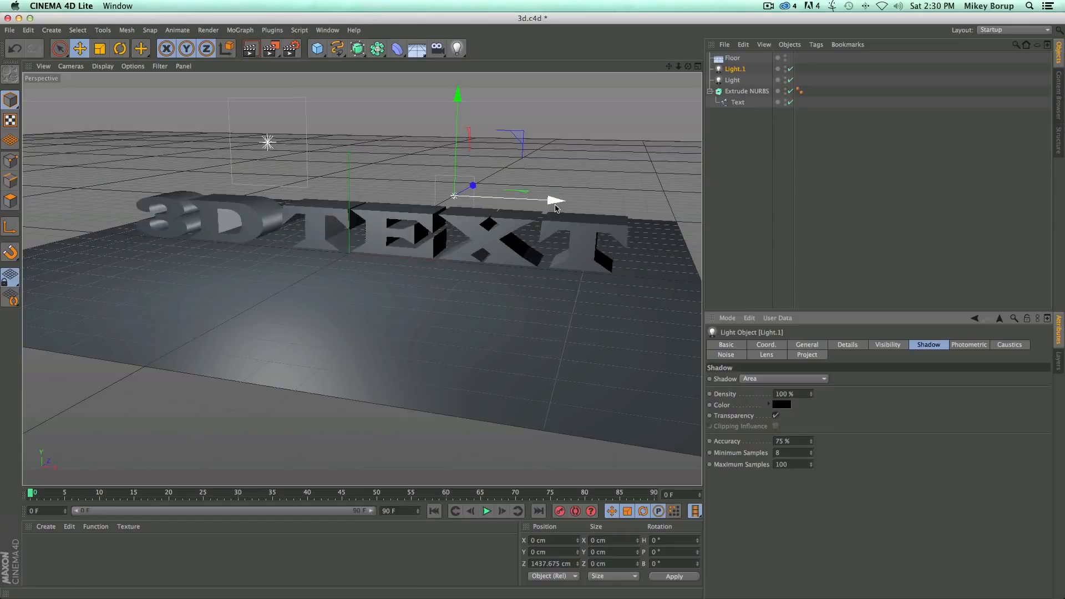
key("super+r")
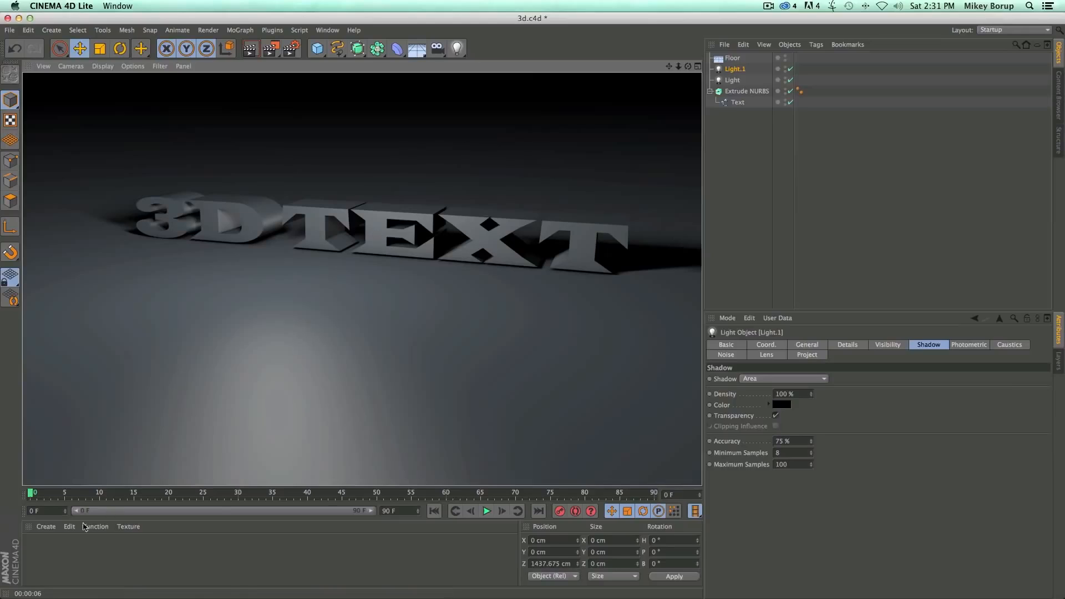
Step: Create a new material and set its color to dark red (R 141, G 0, B 0)
left_click(46, 527)
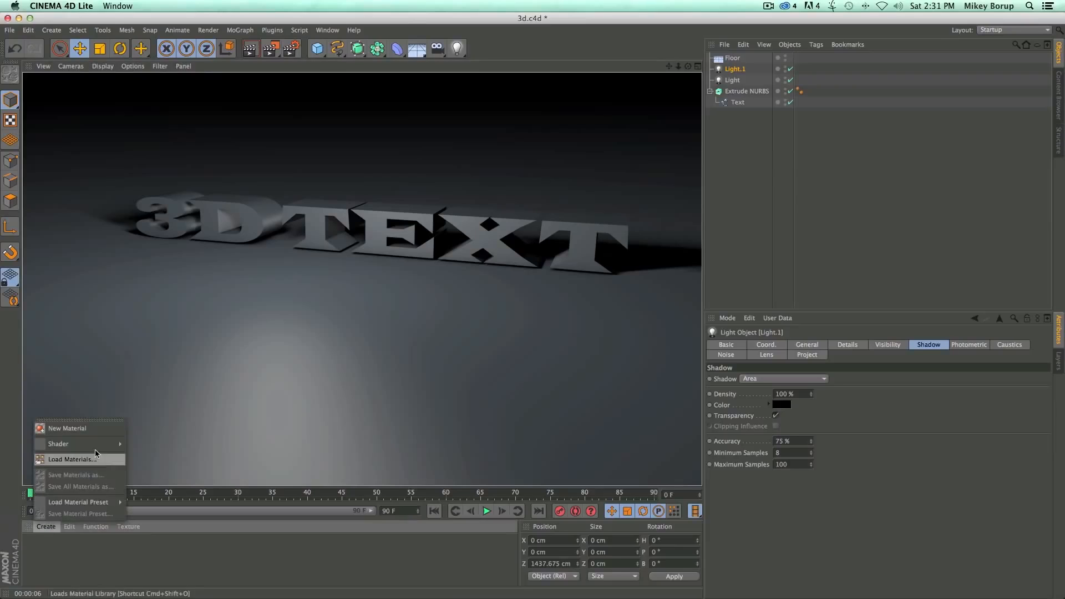
left_click(94, 432)
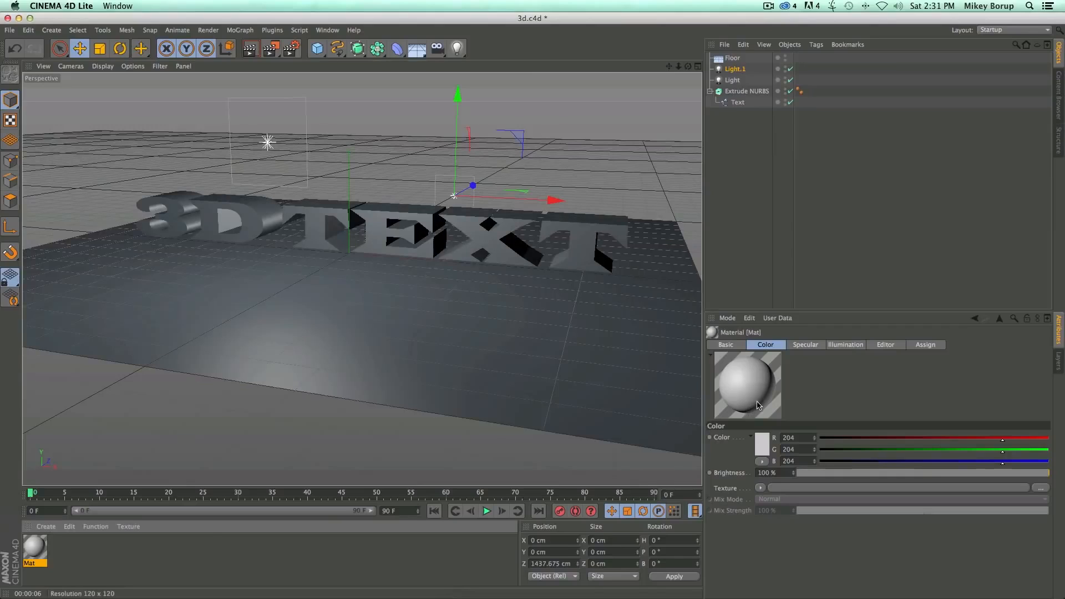
left_click(764, 447)
left_click_drag(729, 440, 770, 442)
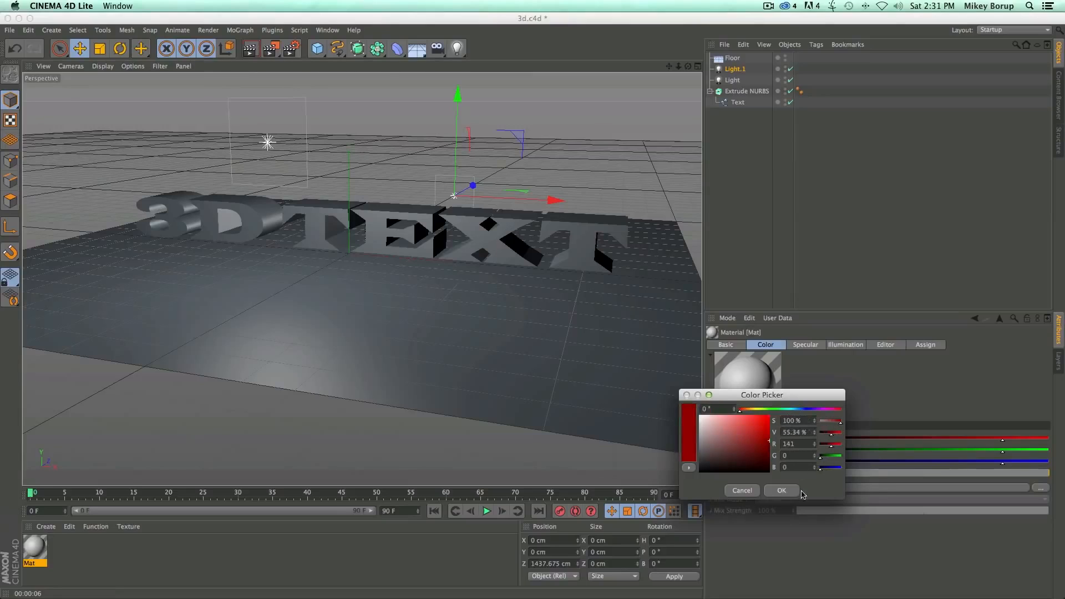
left_click(794, 493)
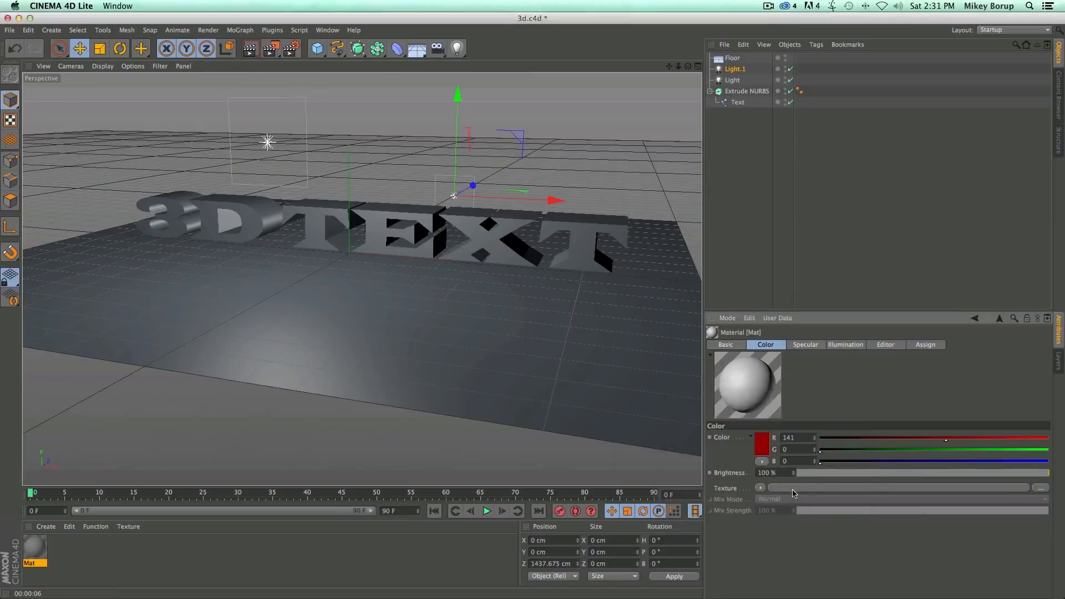
Step: Enable the red material's Reflection channel and lower its brightness to 24 %
left_click(729, 346)
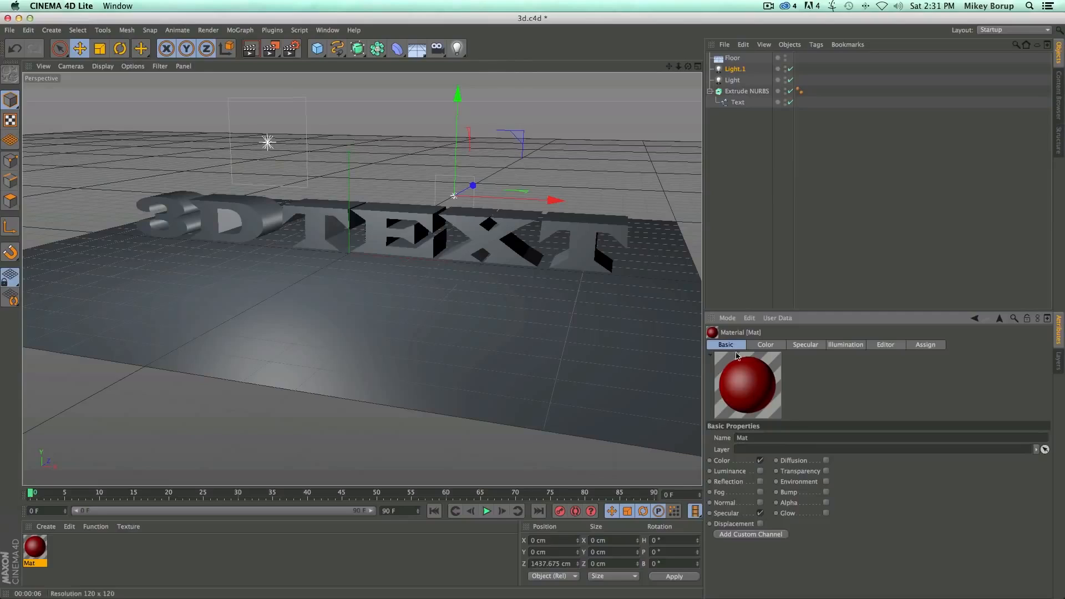
left_click(760, 482)
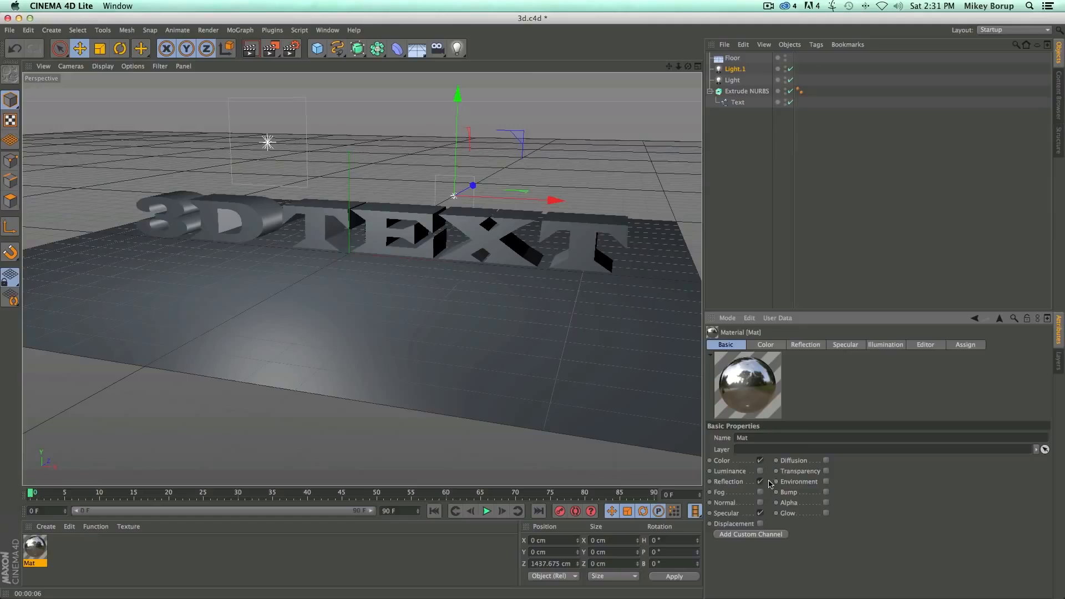
left_click(804, 346)
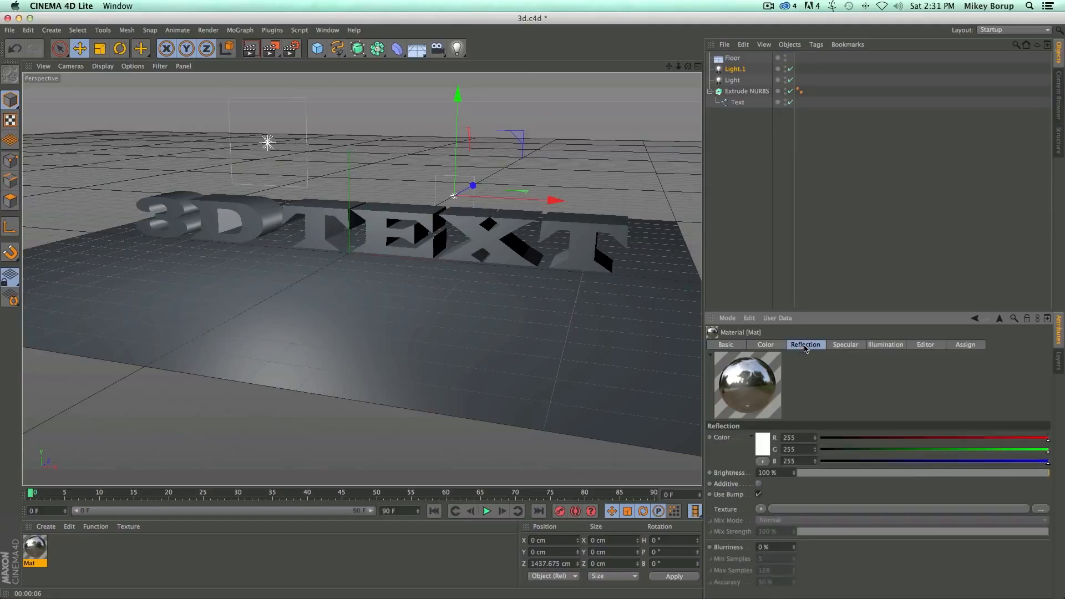
left_click_drag(1032, 469, 858, 475)
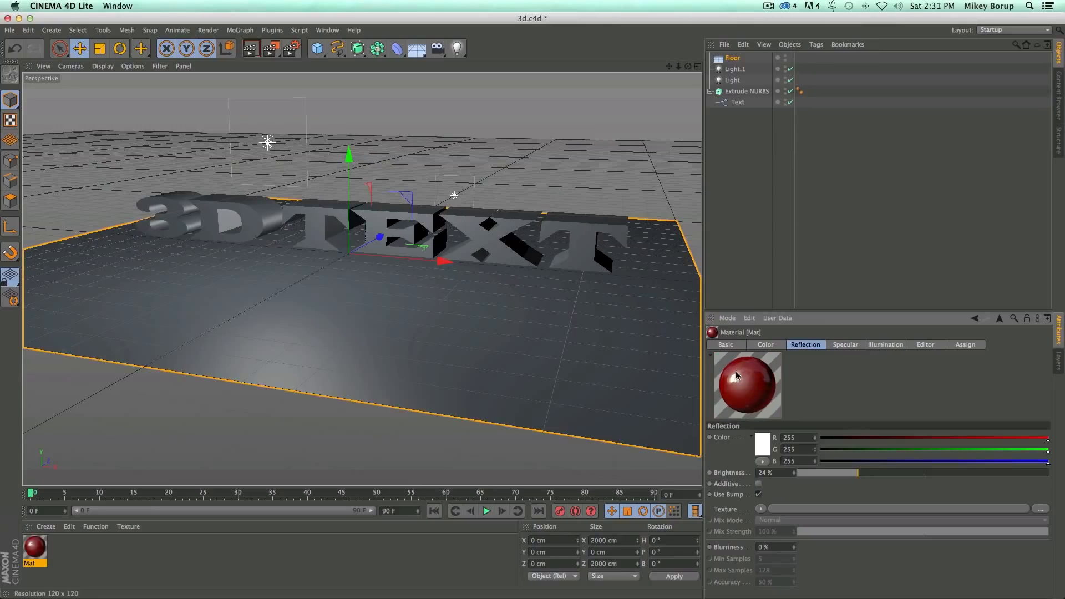
Step: Apply the red reflective material to the extruded 3D text, render the view to preview it, and select its texture tag
left_click_drag(598, 266, 560, 226)
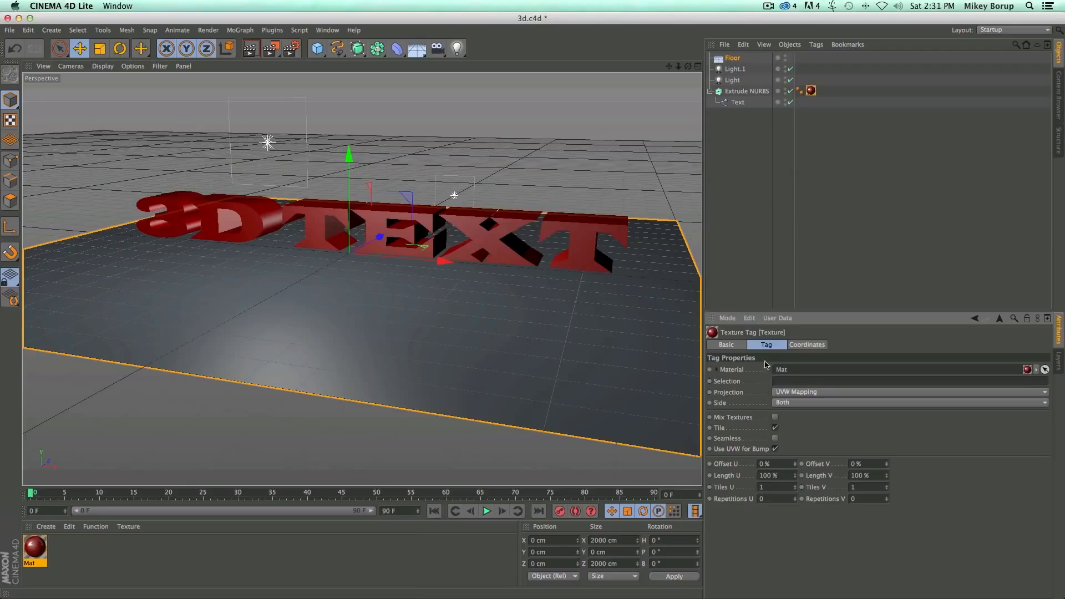
left_click(821, 105)
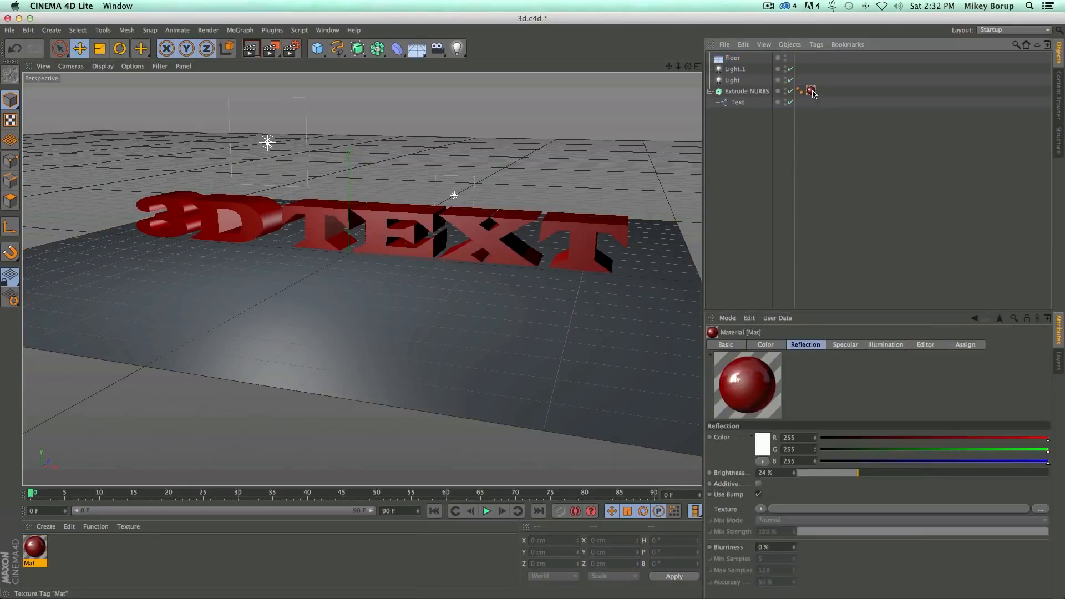
left_click(812, 91)
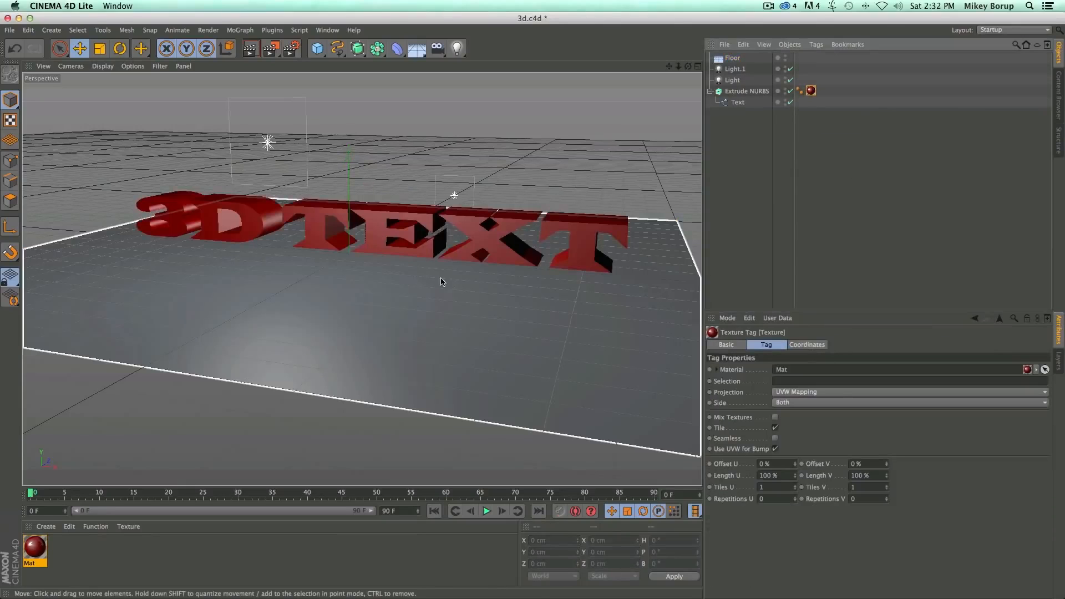
key("super+r")
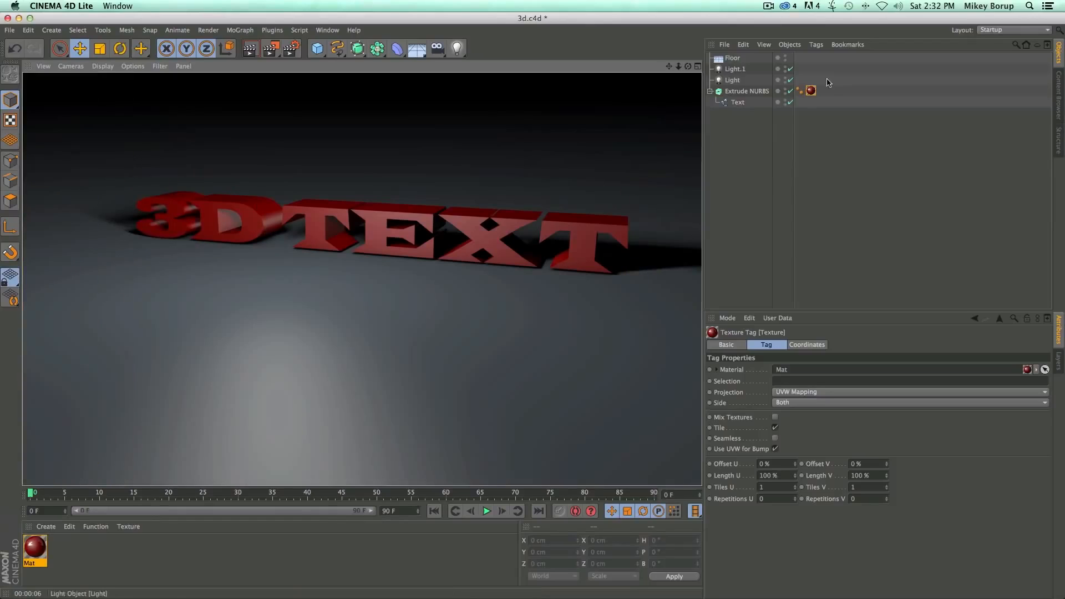
left_click(813, 91)
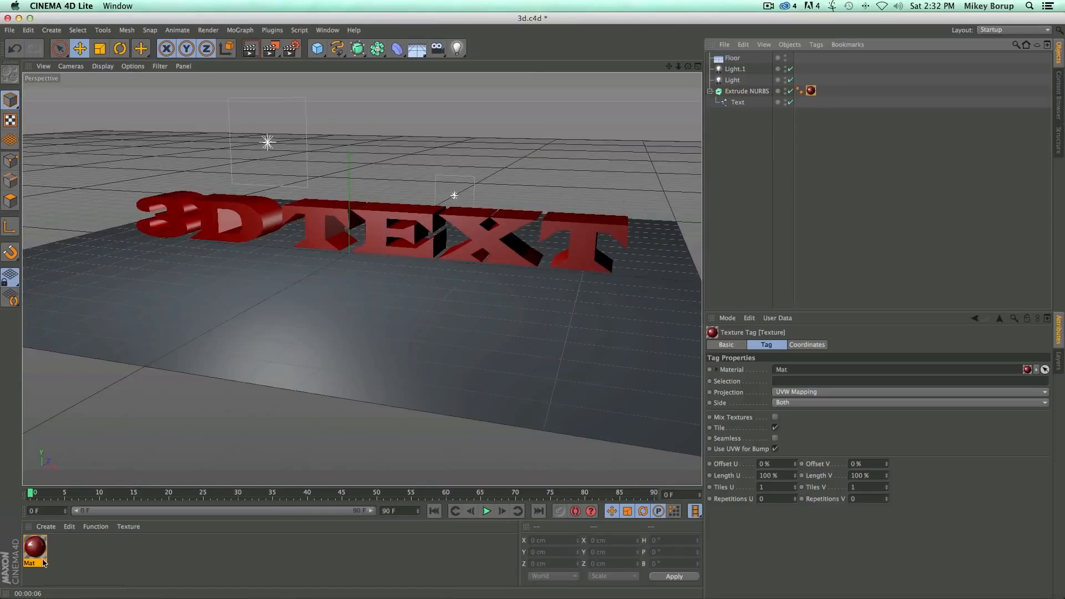
Step: Raise the red material's Reflection brightness to 81 % and render the view to preview the shinier text
left_click(33, 551)
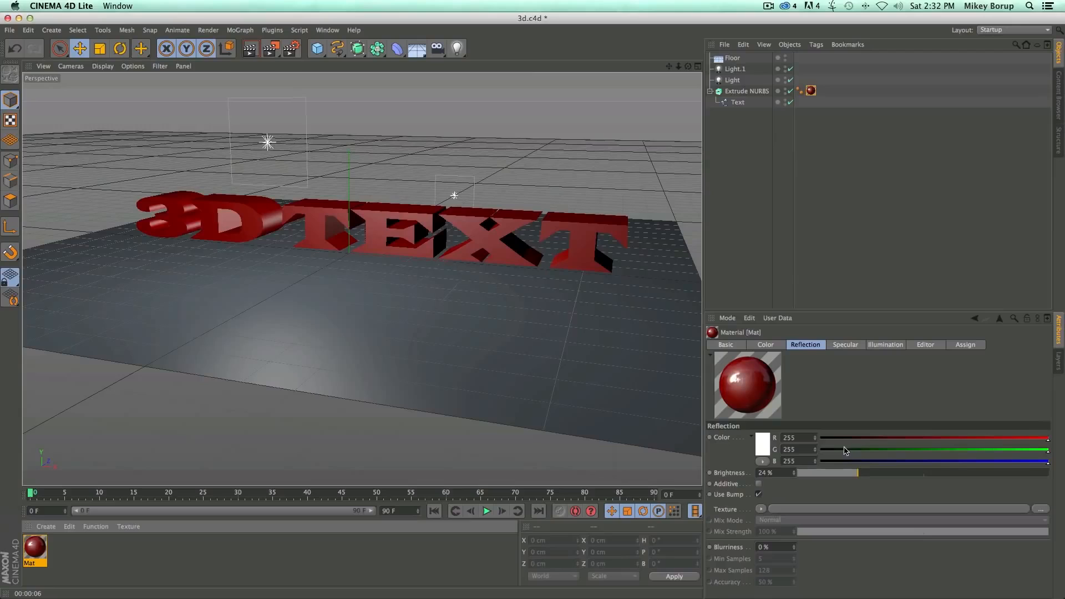
left_click_drag(861, 479, 997, 476)
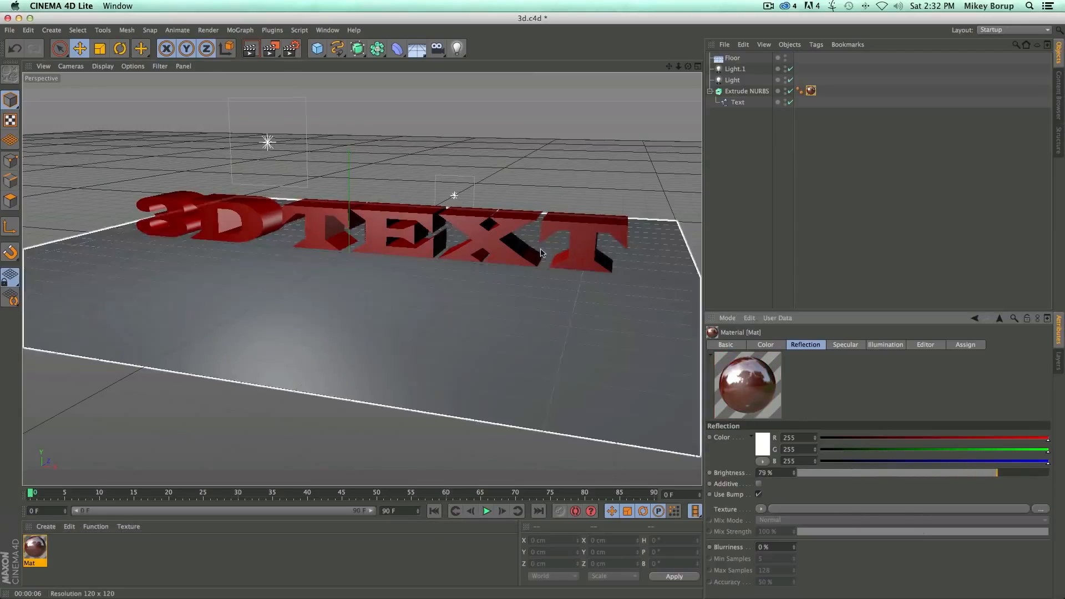
left_click_drag(498, 245, 498, 245)
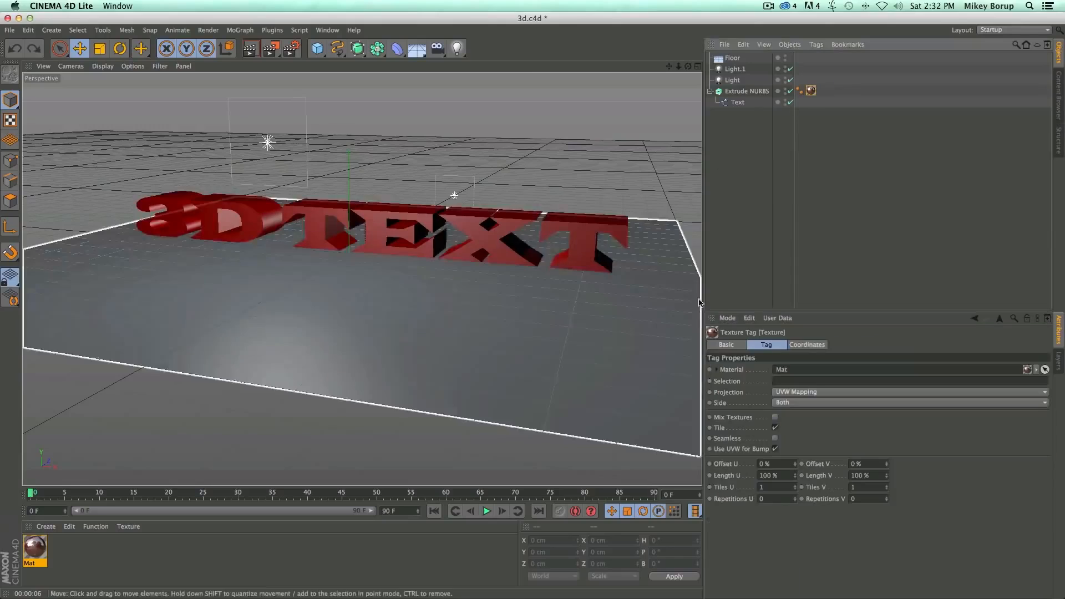
key("super+z")
left_click(1002, 475)
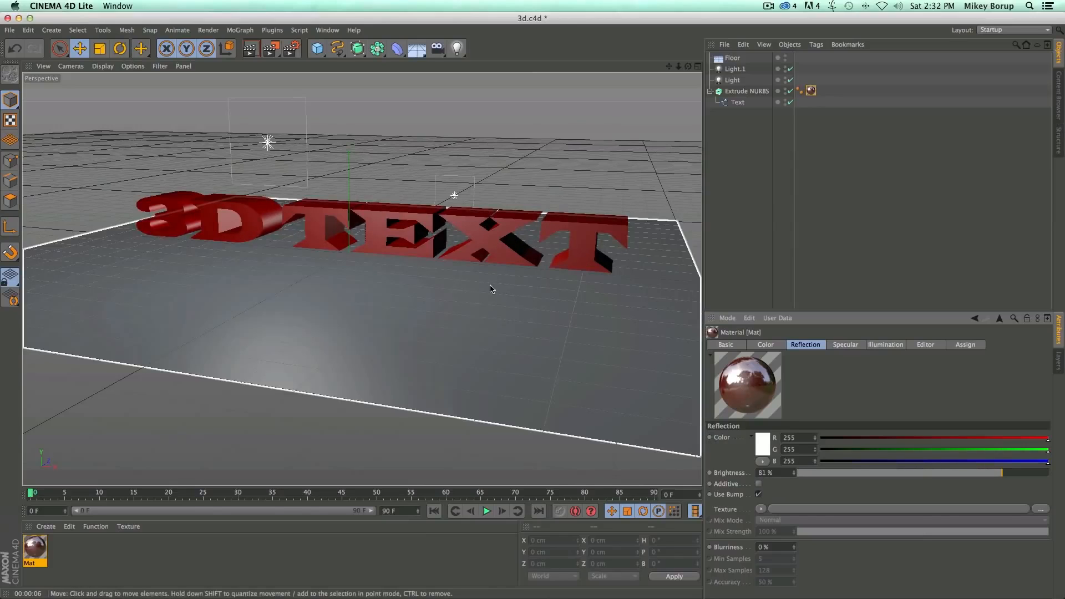
key("ctrl+r")
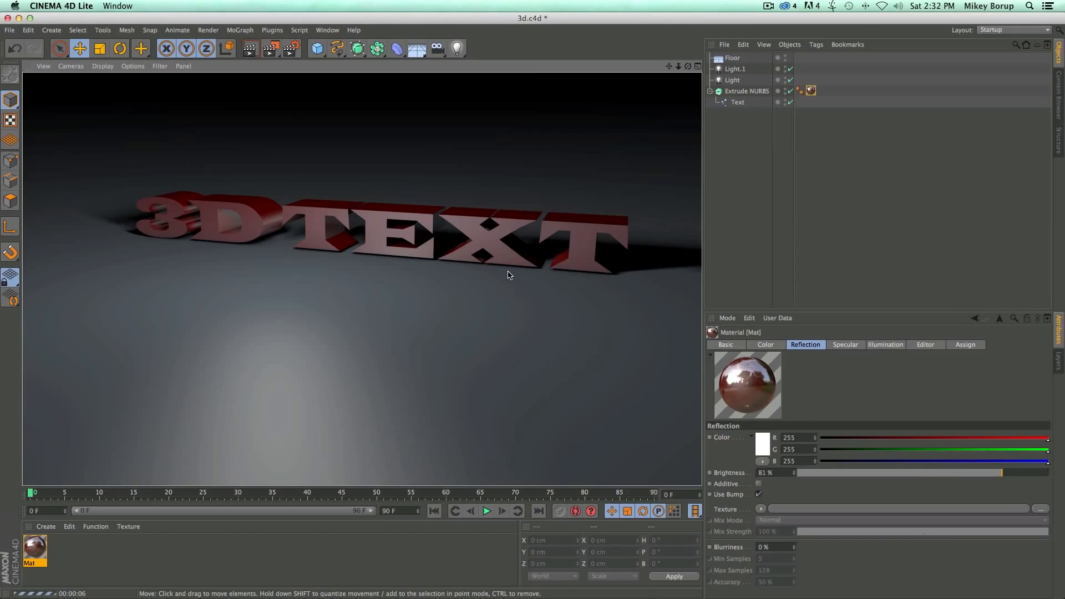
Step: Switch to After Effects, add a new camera to the 3D composition, and set the 3d.c4d layer's Cineware camera to Comp Camera
key("super+Tab")
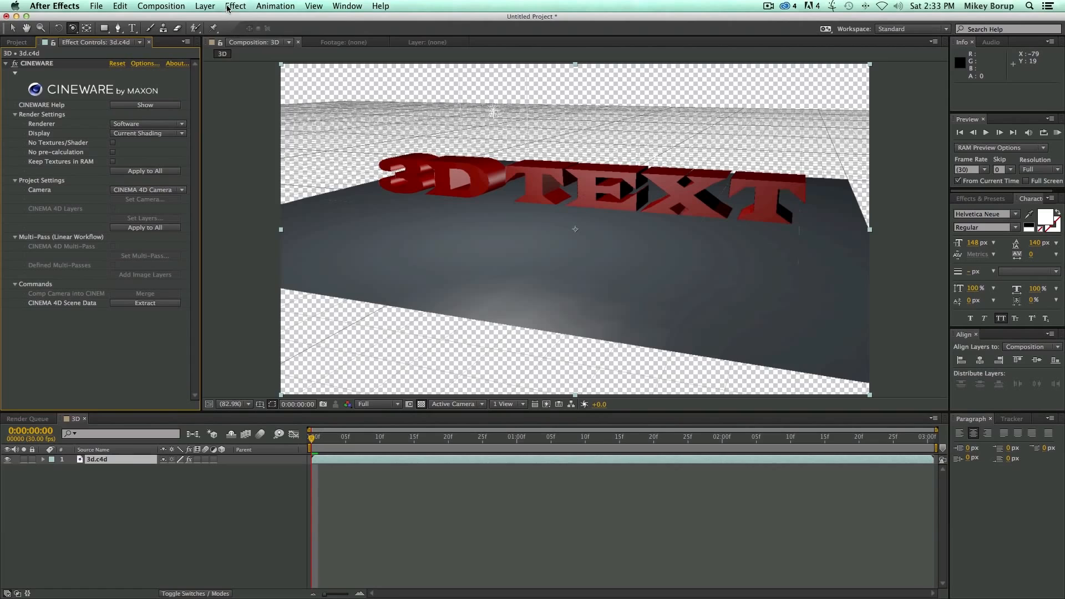
left_click(206, 6)
mouse_move(222, 19)
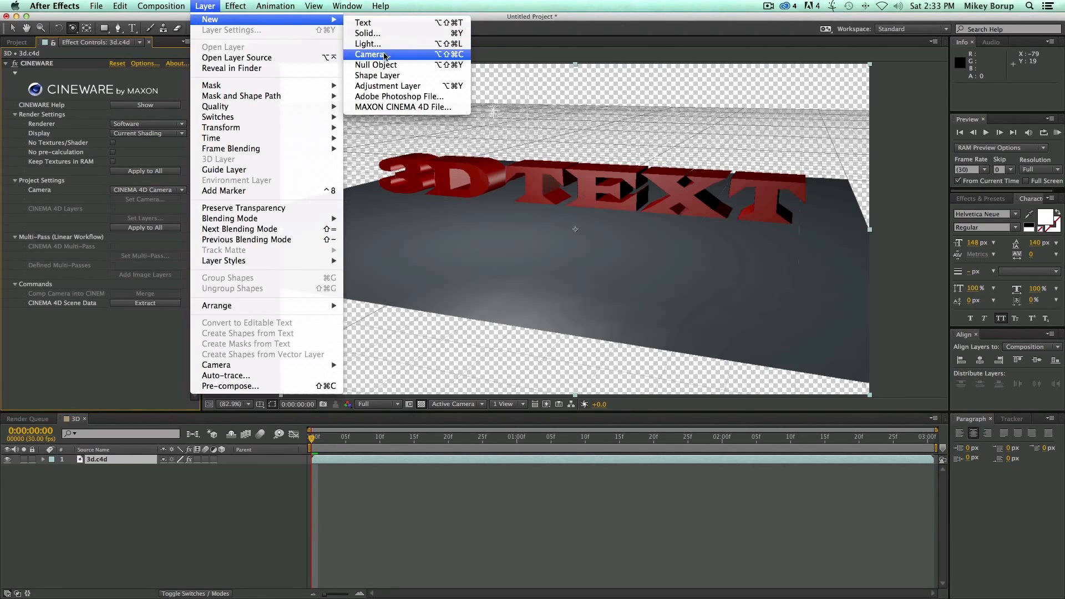
left_click(382, 50)
left_click(491, 388)
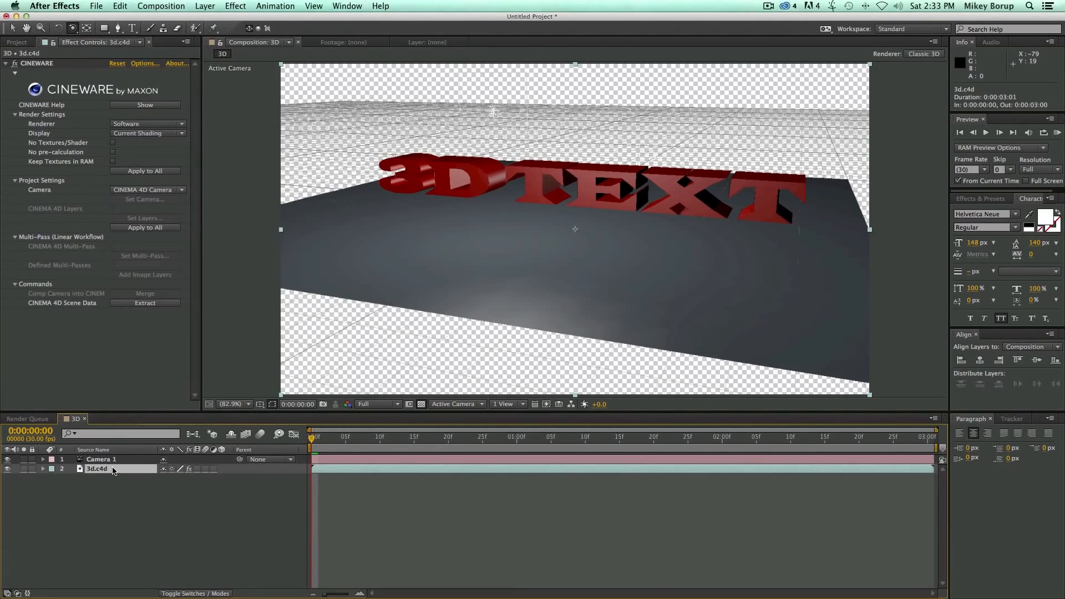
left_click(180, 191)
left_click(147, 233)
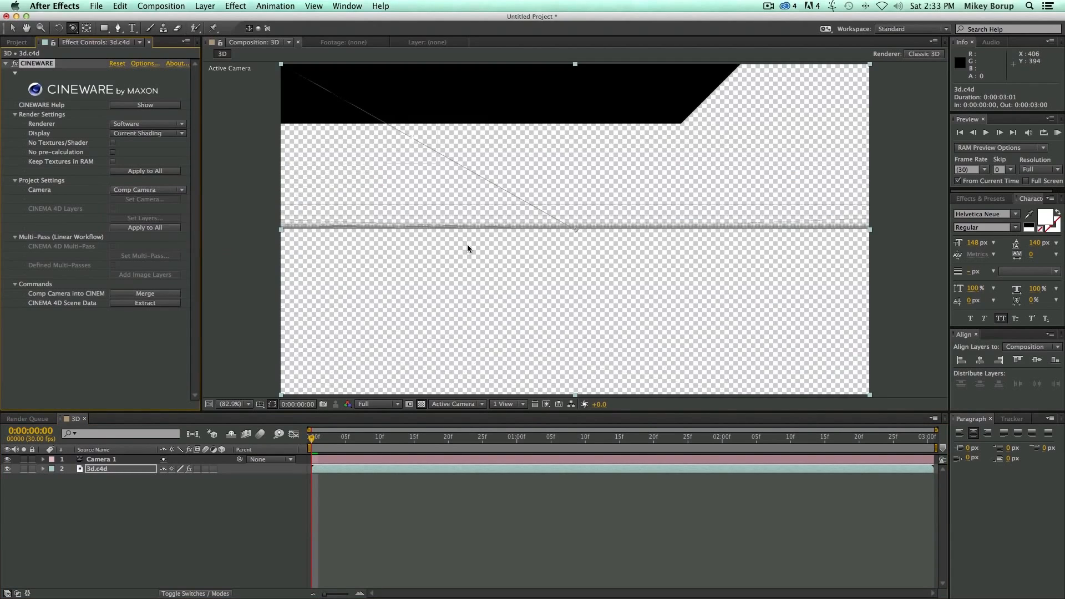
Step: Move and orbit the comp camera to frame the whole 3D text from a raised angle, and set the Cineware renderer to Standard (Final)
left_click_drag(558, 129, 634, 311)
left_click_drag(514, 105, 564, 310)
key("c")
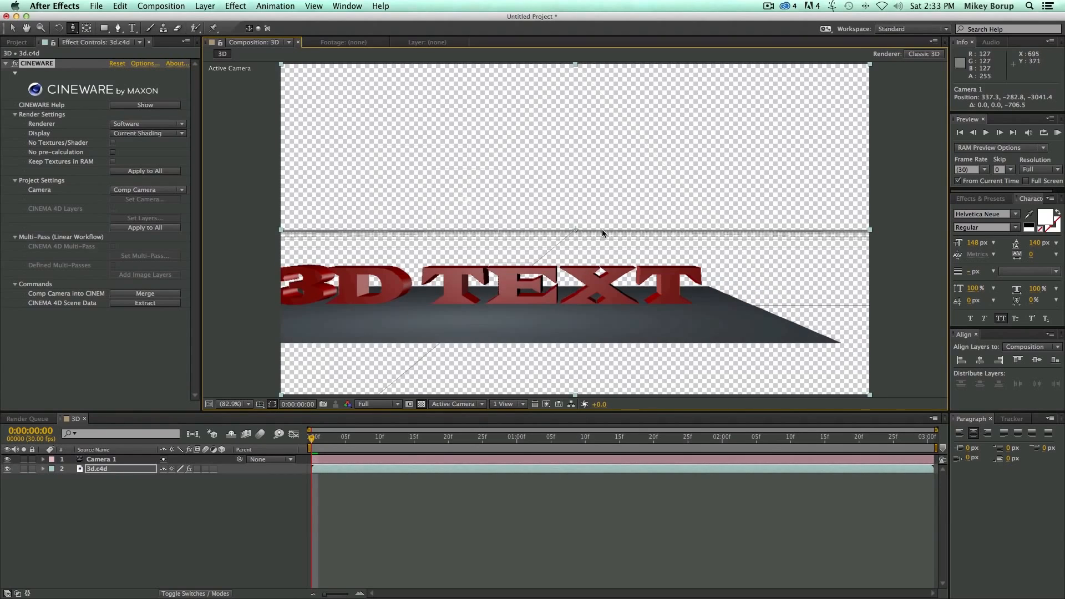
key("c")
key("c")
key("c")
left_click_drag(642, 228, 667, 189)
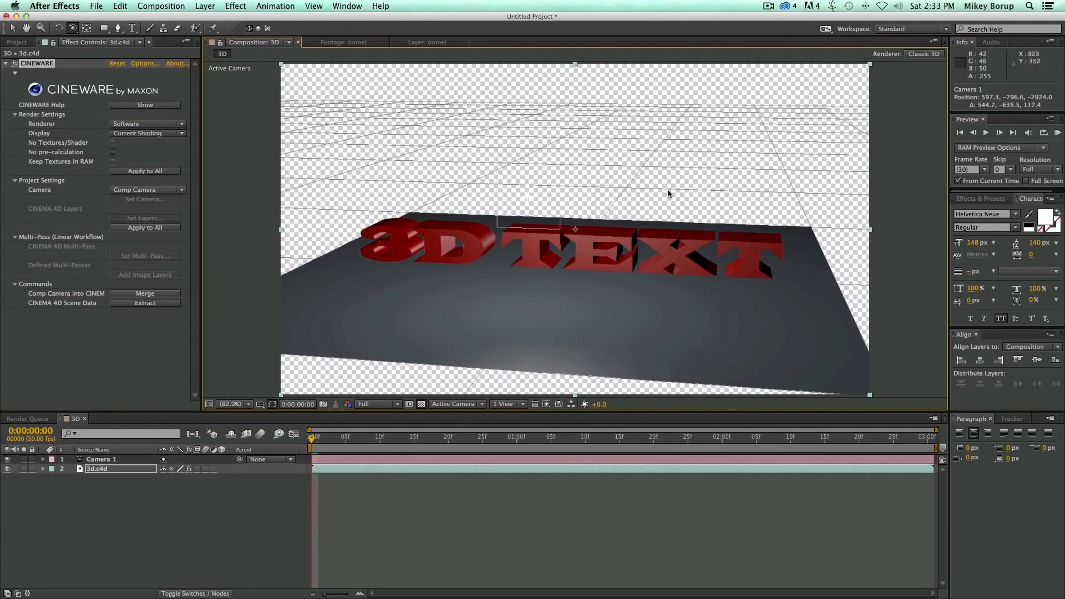
left_click(146, 124)
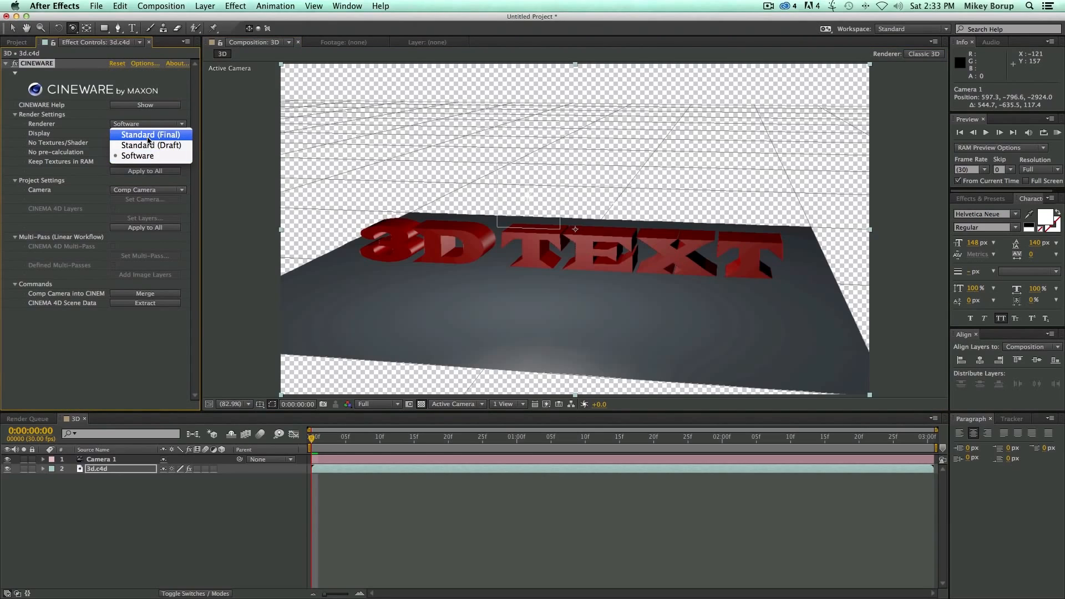
left_click(149, 135)
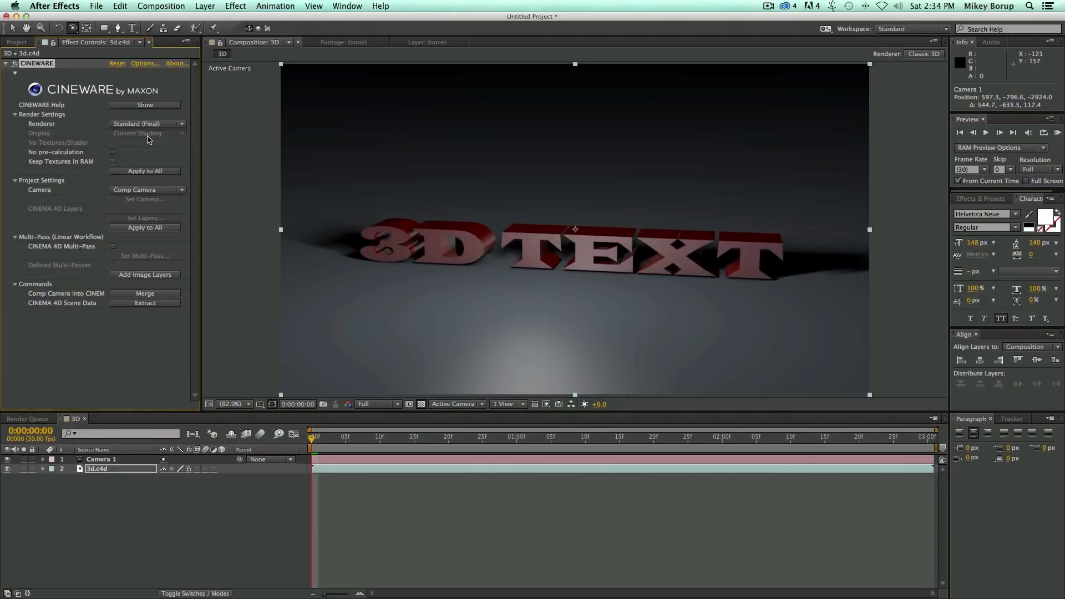
Step: Add a Curves effect to the 3d.c4d layer and shape a steep RGB S-curve with strongly raised highlights to brighten the render
left_click(357, 469)
left_click(242, 8)
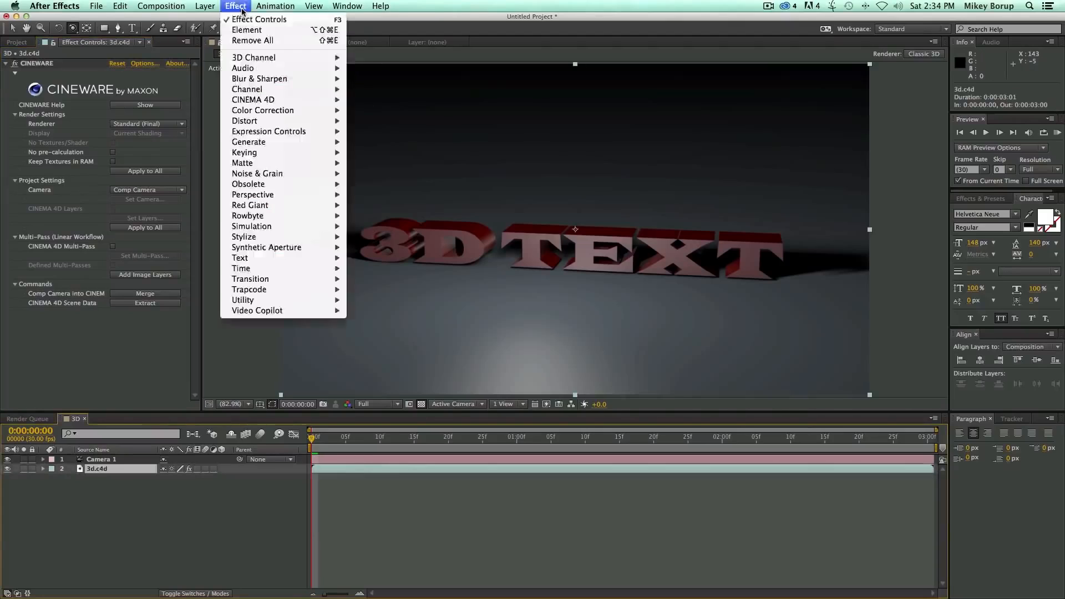
mouse_move(280, 113)
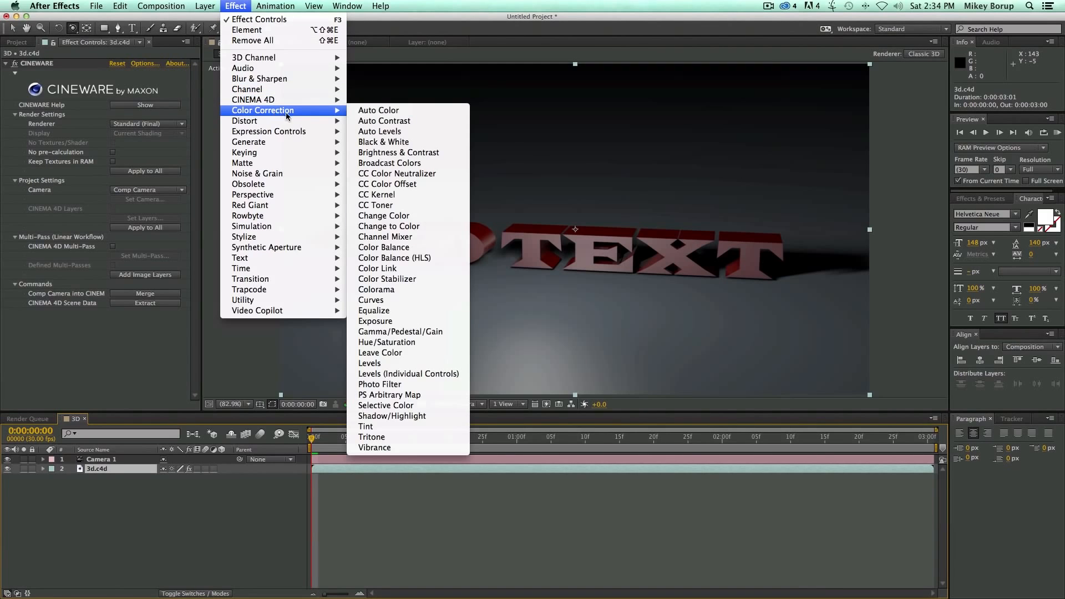
left_click(371, 299)
left_click_drag(82, 346, 53, 375)
left_click_drag(68, 336, 68, 320)
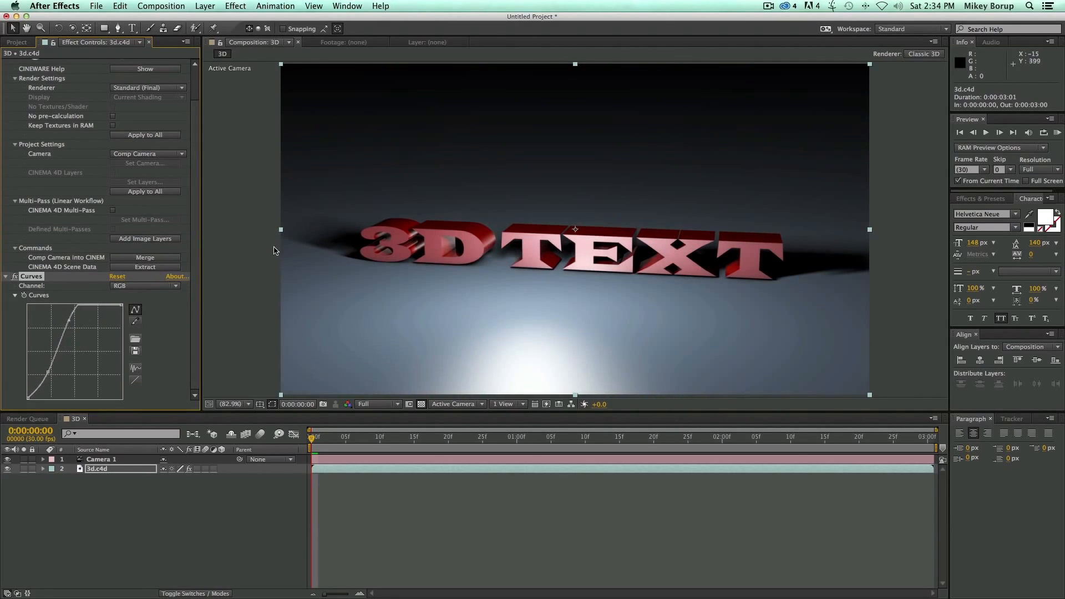